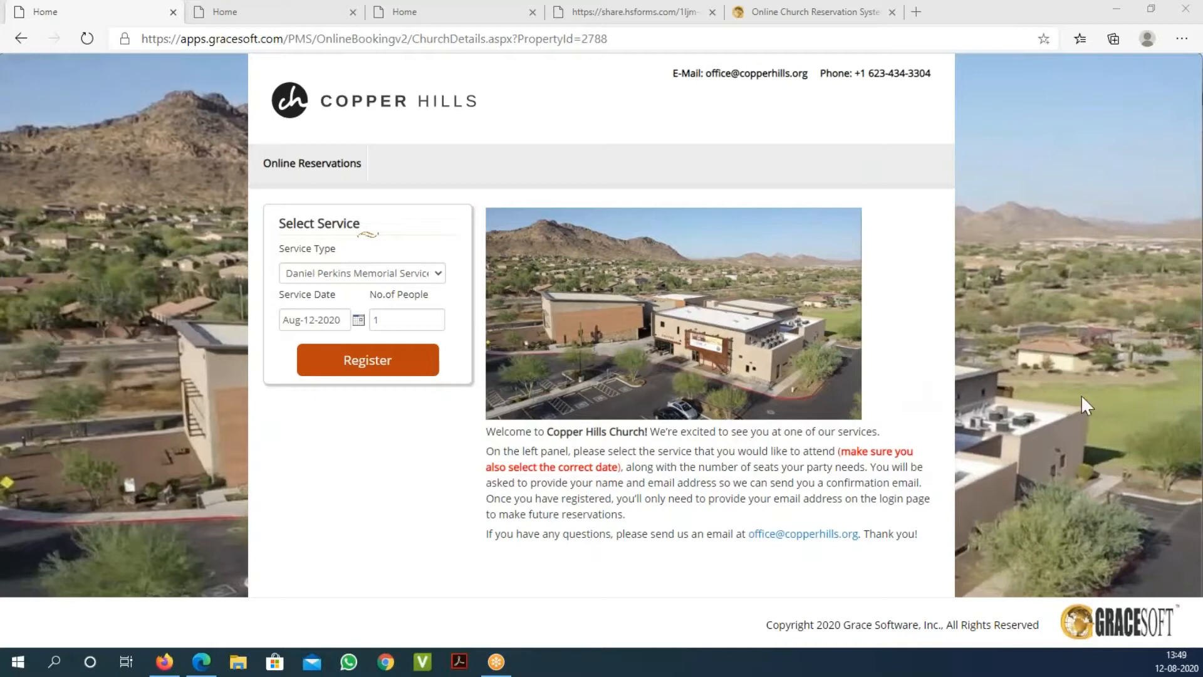
Step: Highlight the Copper Hills page address and change its service type to Saturday Night Service
click(630, 45)
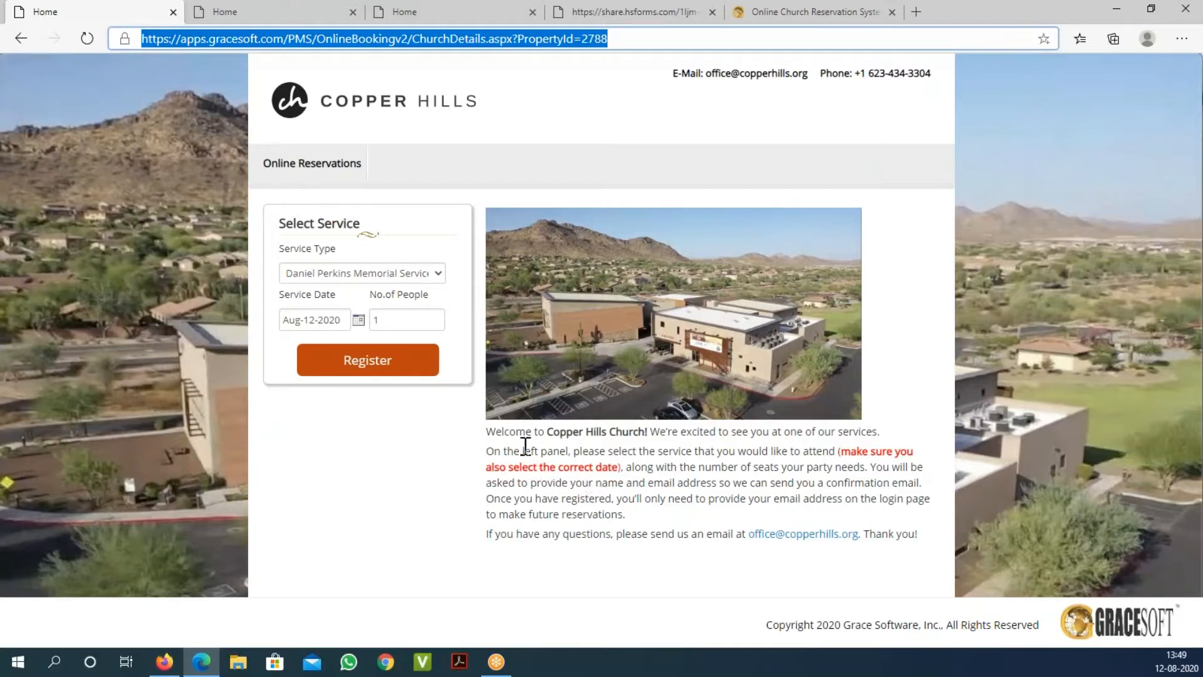
click(368, 273)
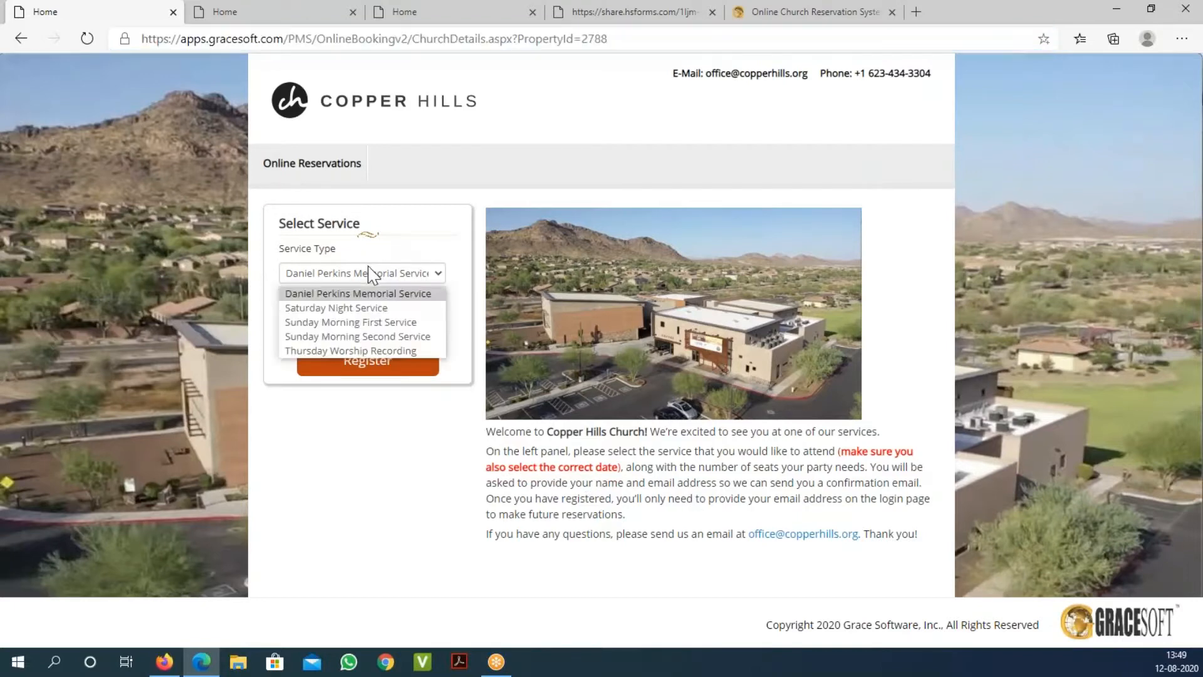
click(363, 309)
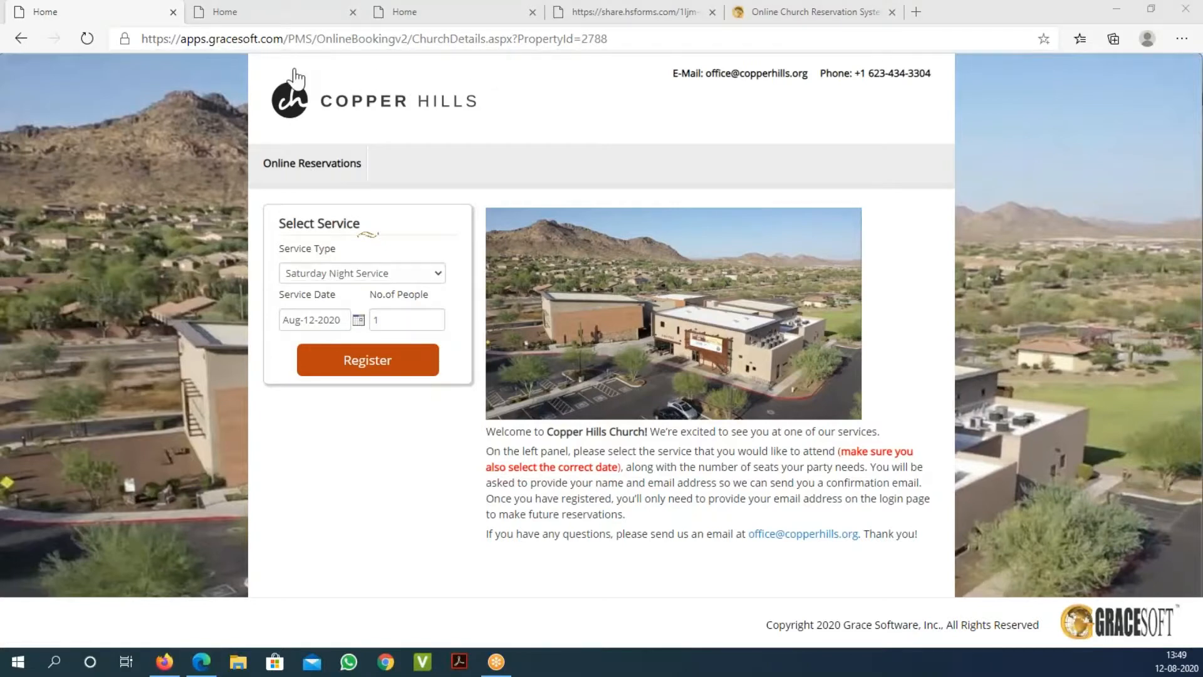
click(316, 15)
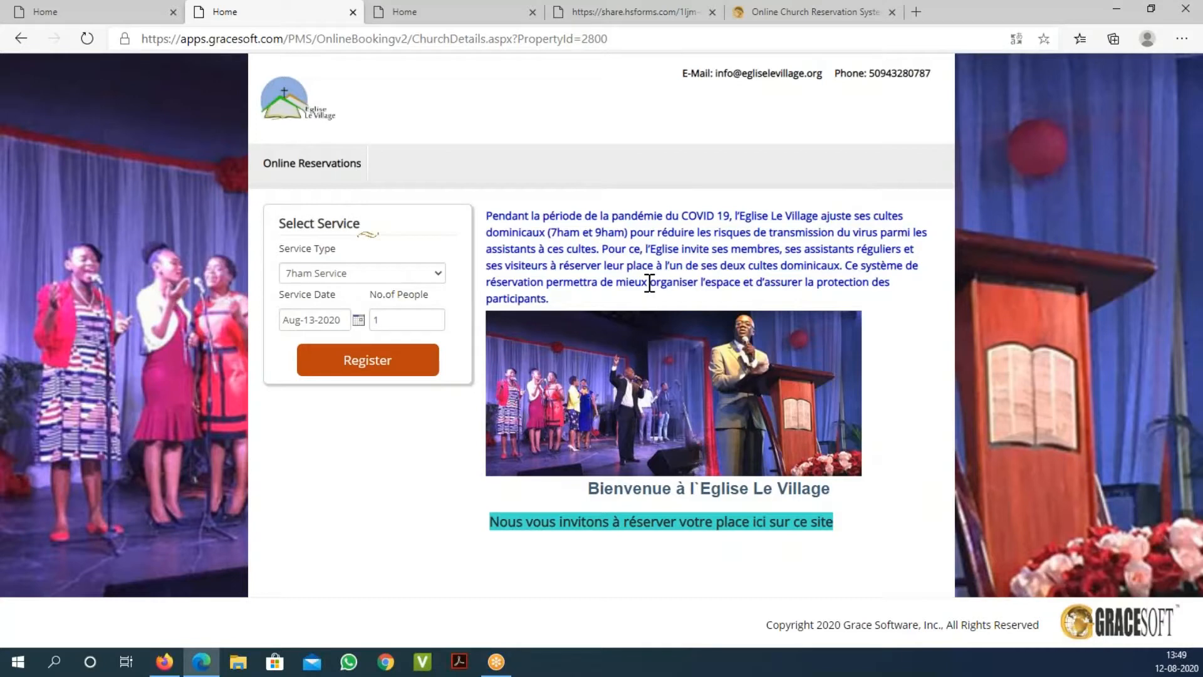
Step: On the Eglise Le Village booking page, review the welcome text and service list, keeping 7ham Service
triple_click(493, 213)
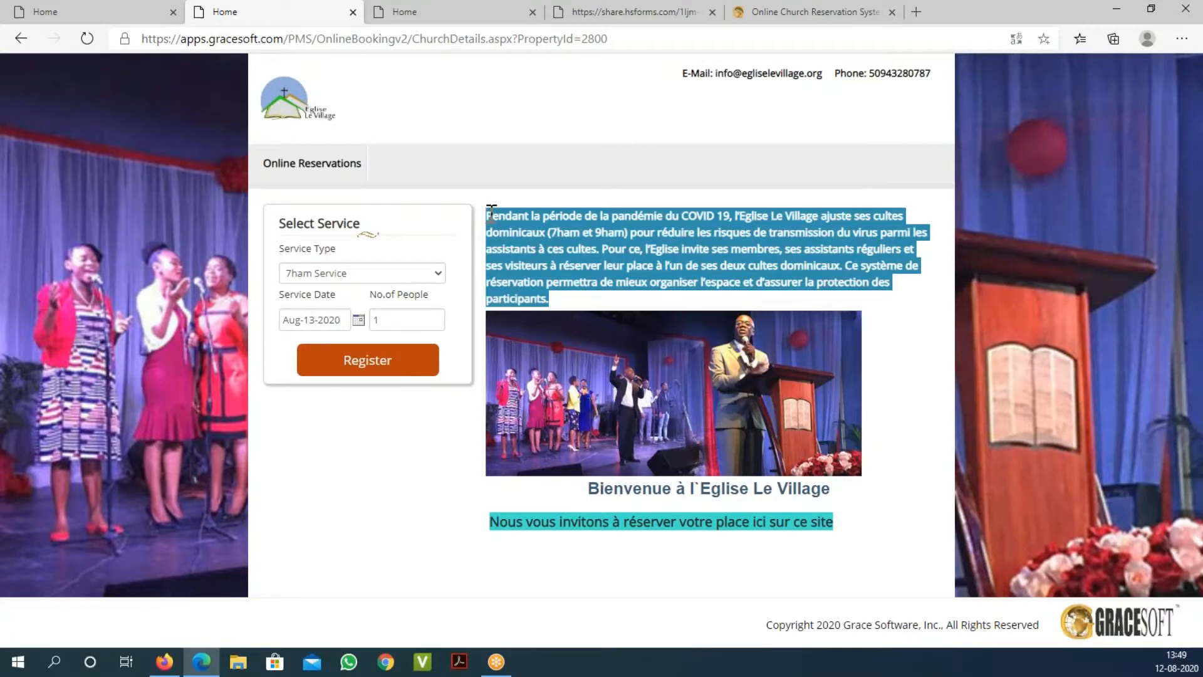
click(608, 270)
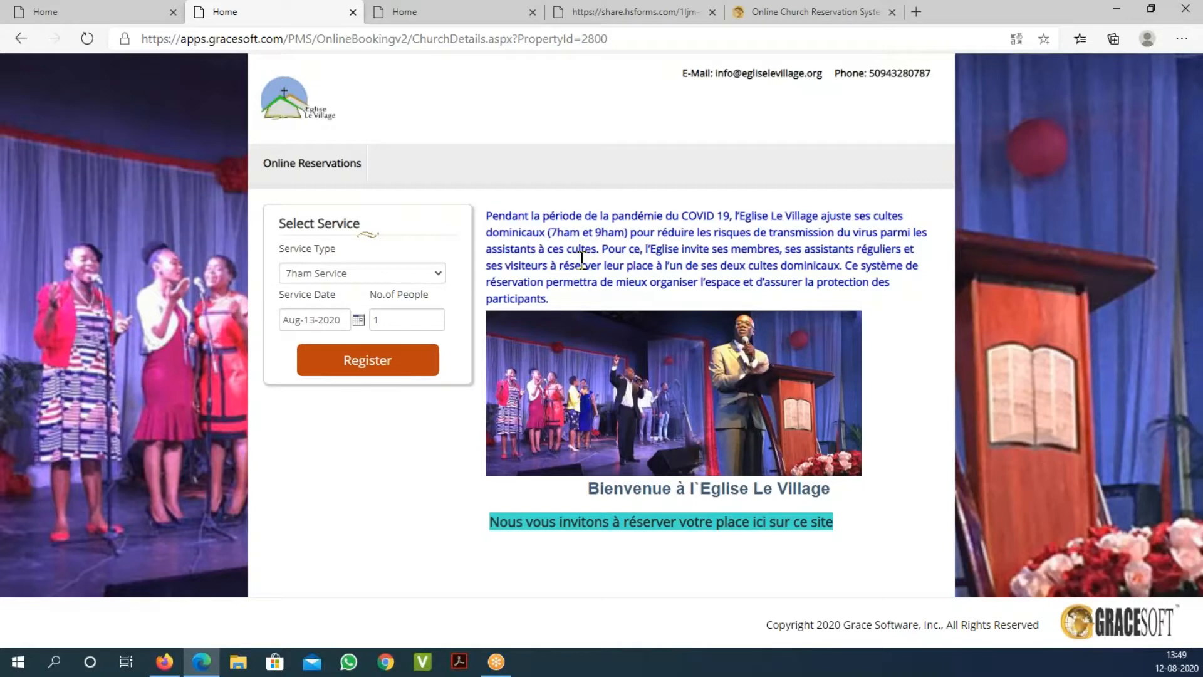
click(440, 276)
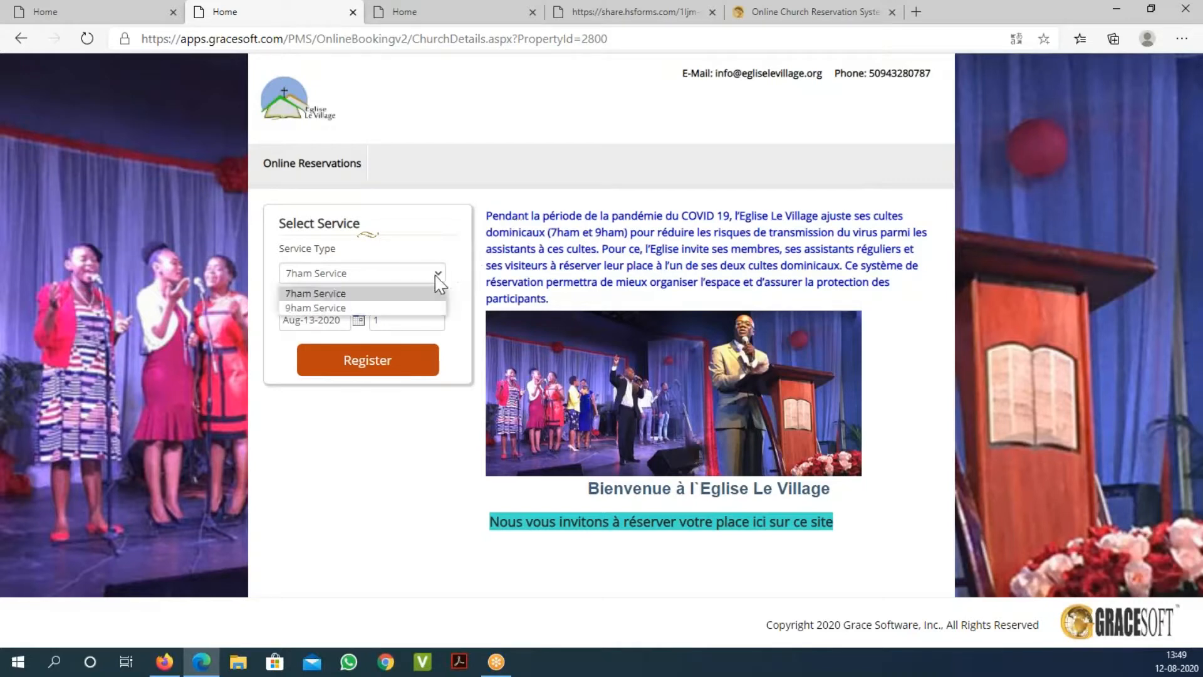
click(627, 311)
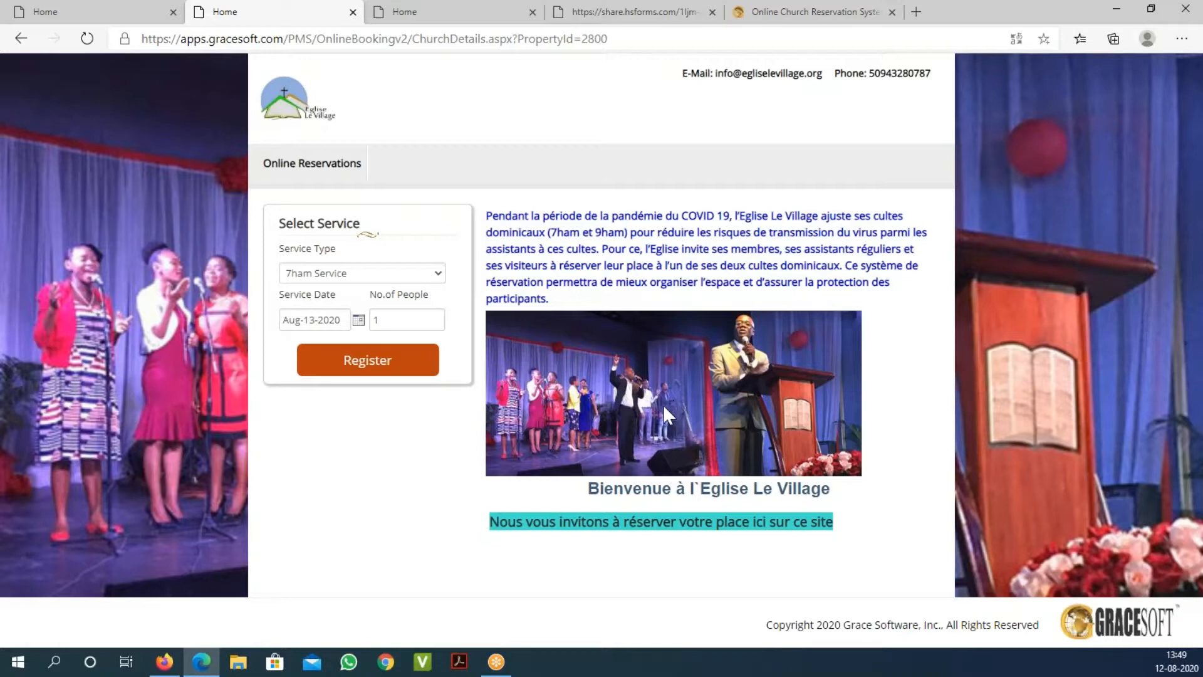
Step: View the Saddlerock EPC booking page, then return to the Copper Hills booking page
click(475, 20)
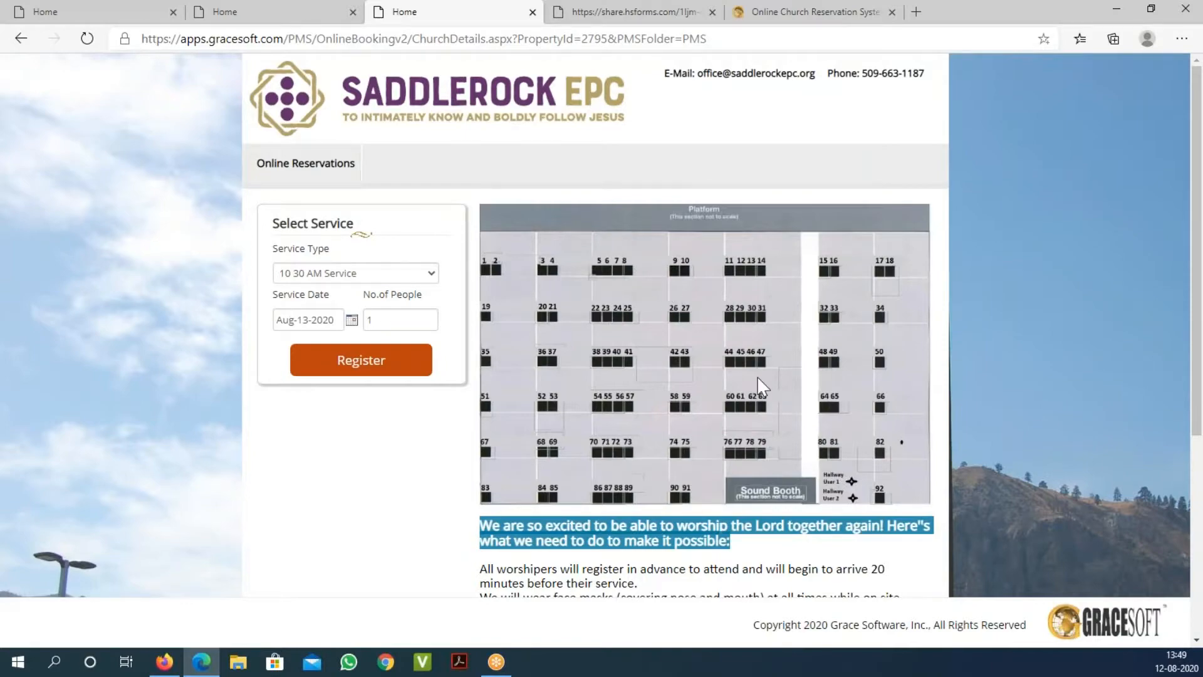
scroll(696, 307, down, 3)
scroll(698, 313, up, 3)
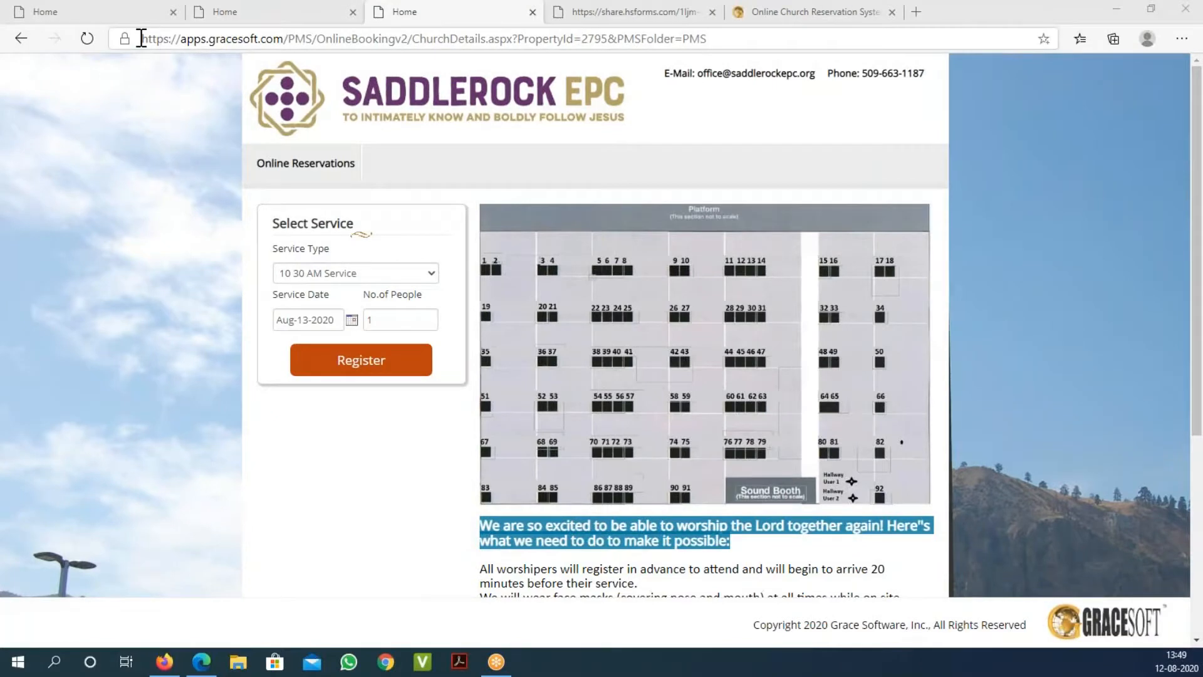
click(137, 16)
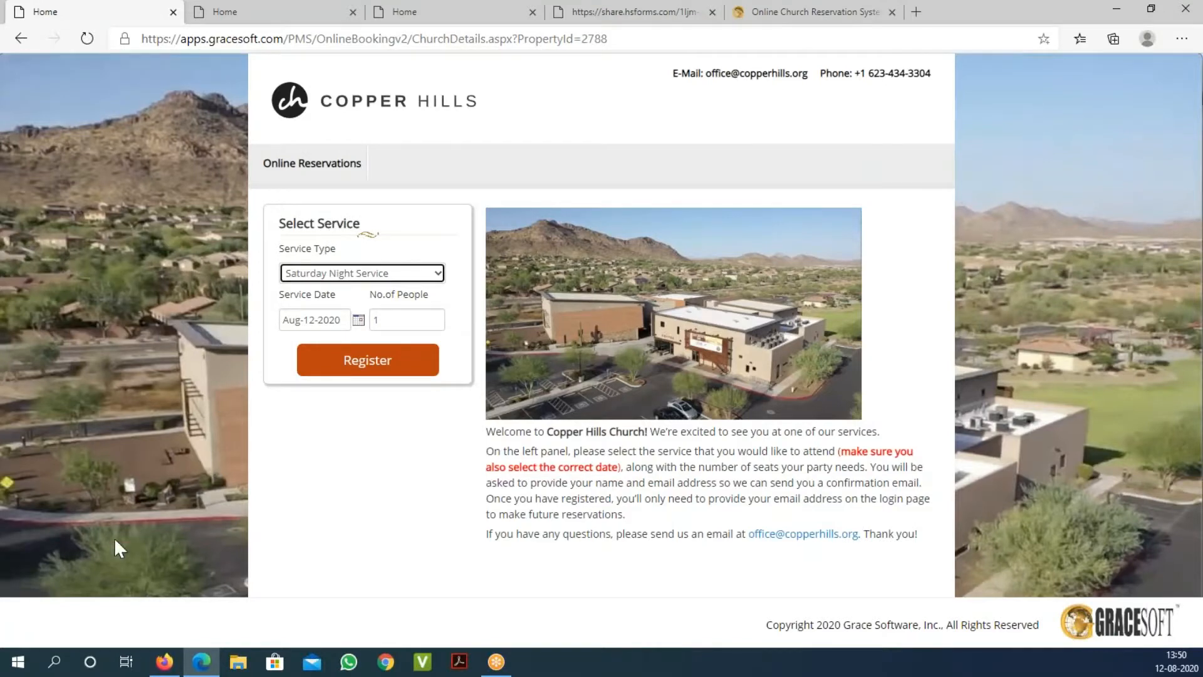
Step: Bring up the Grace Apostolic Church booking page and highlight its address
click(162, 663)
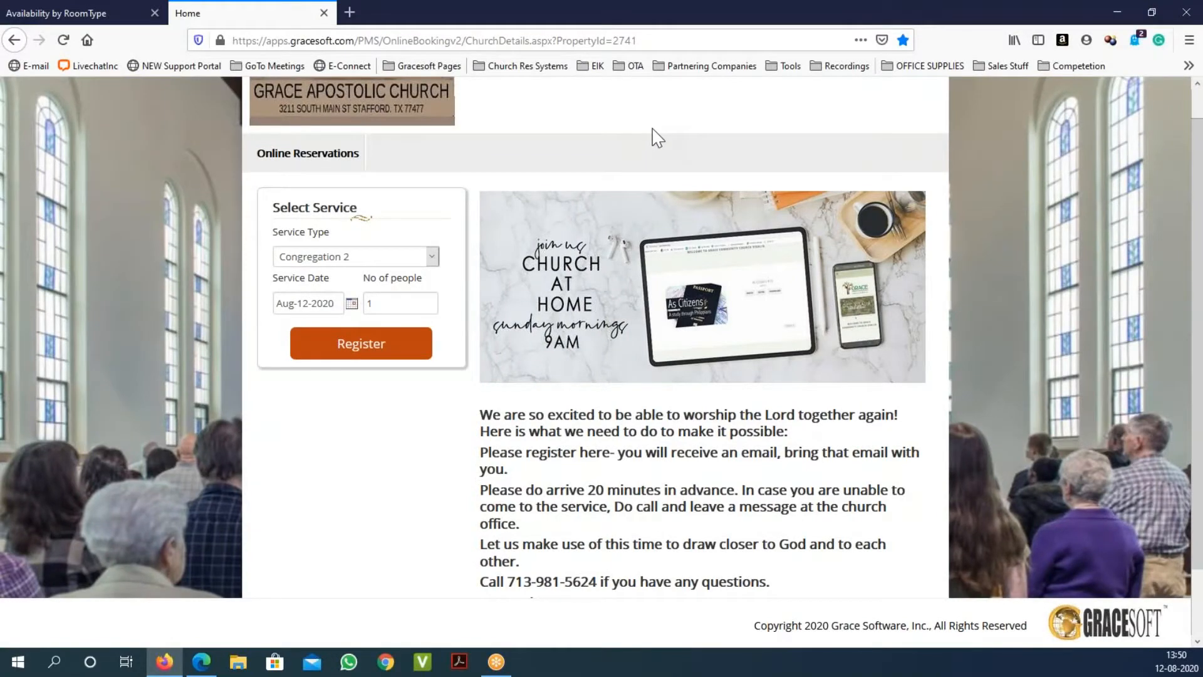
scroll(655, 138, up, 1)
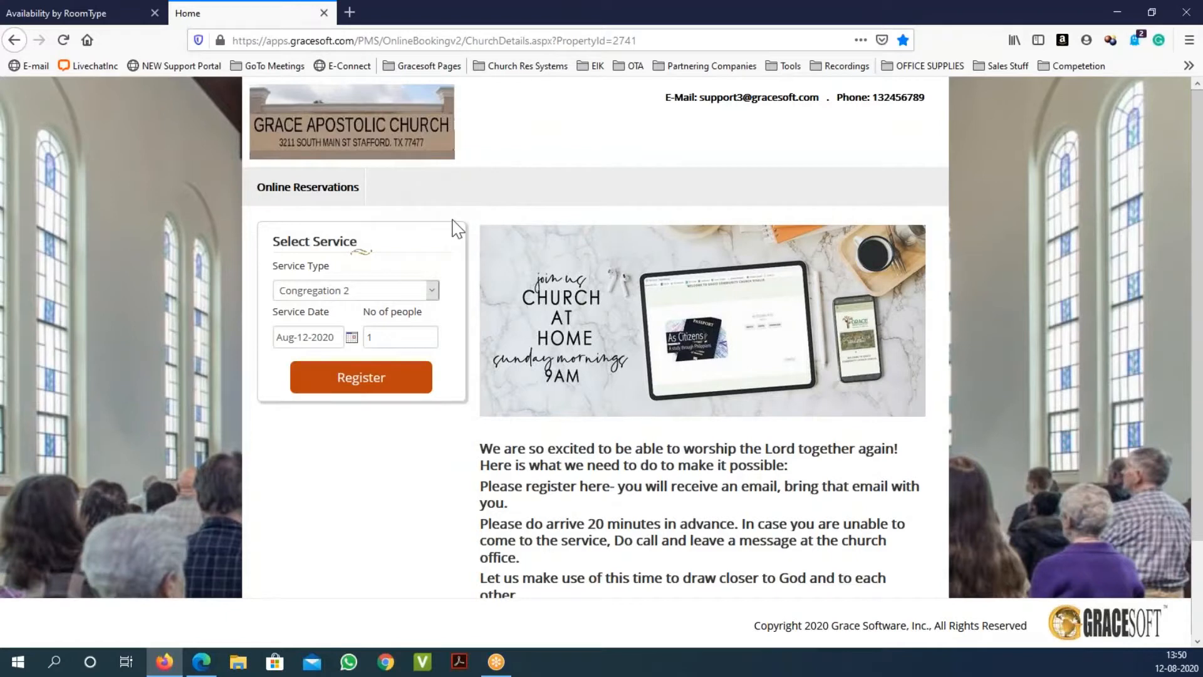
click(645, 43)
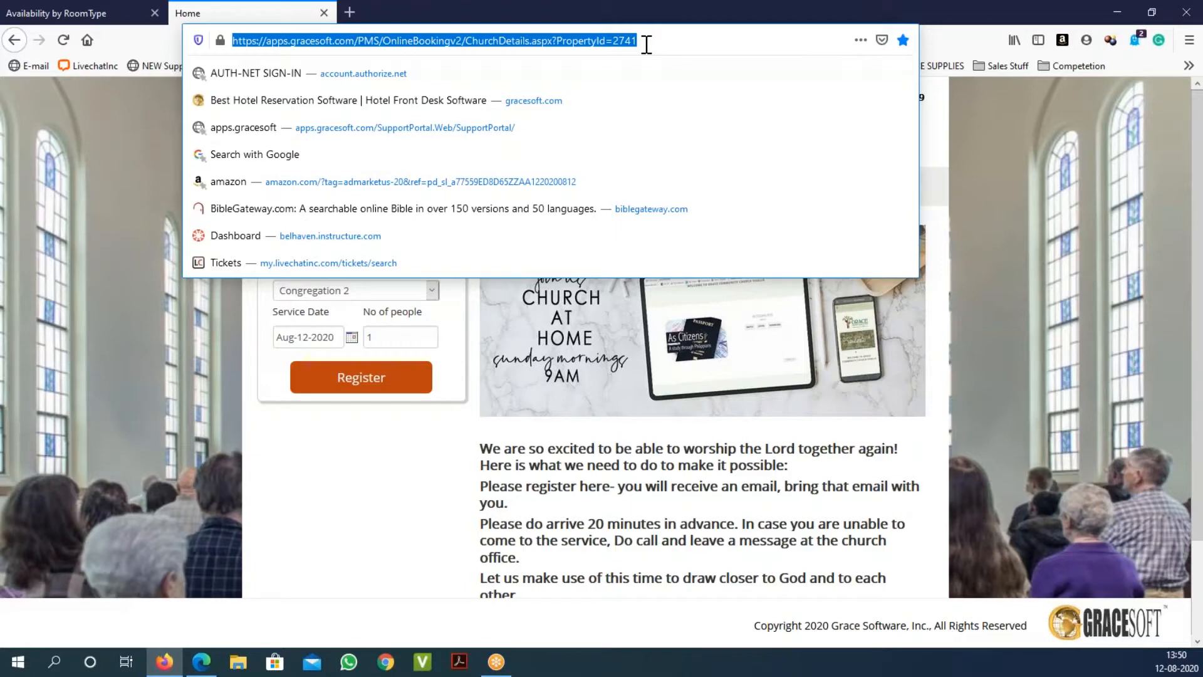
click(371, 470)
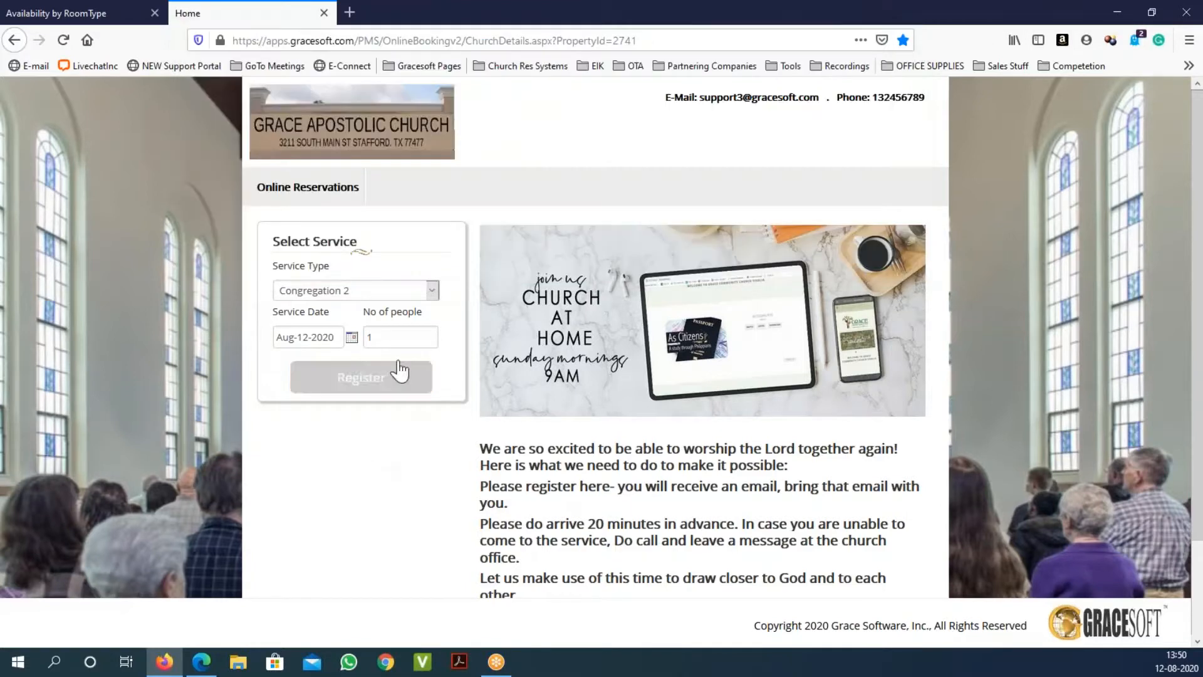
Step: Choose Sunday 9 am Service on Aug-16-2020 for 2 people
click(433, 293)
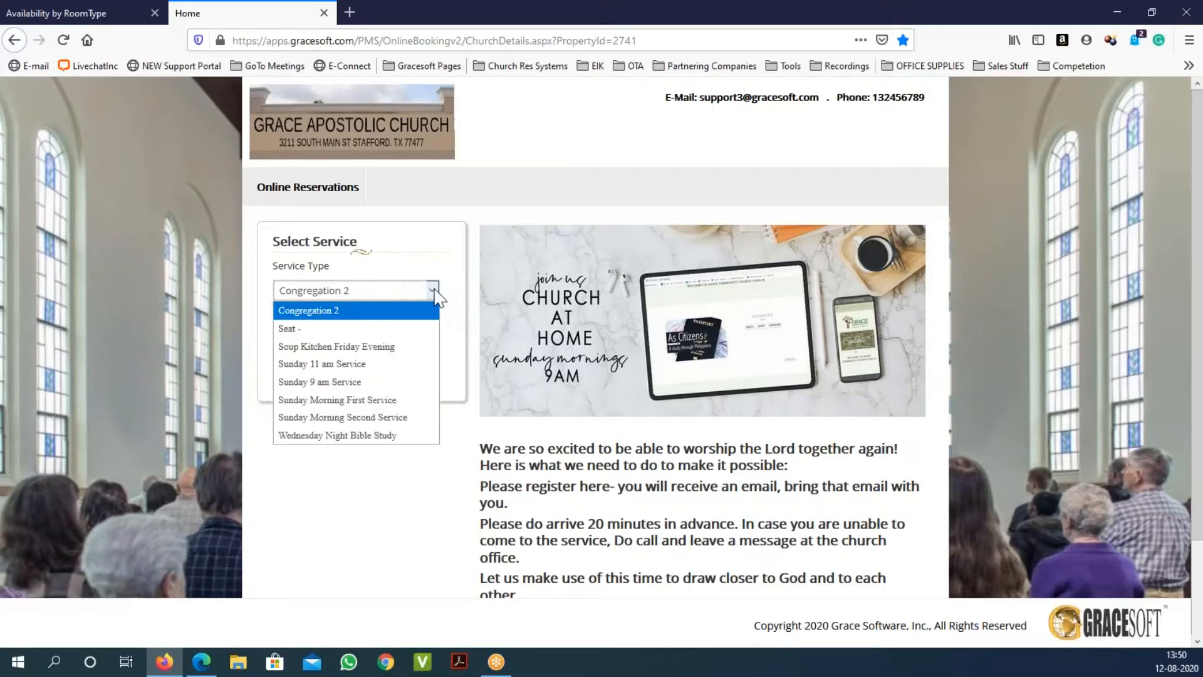
click(397, 382)
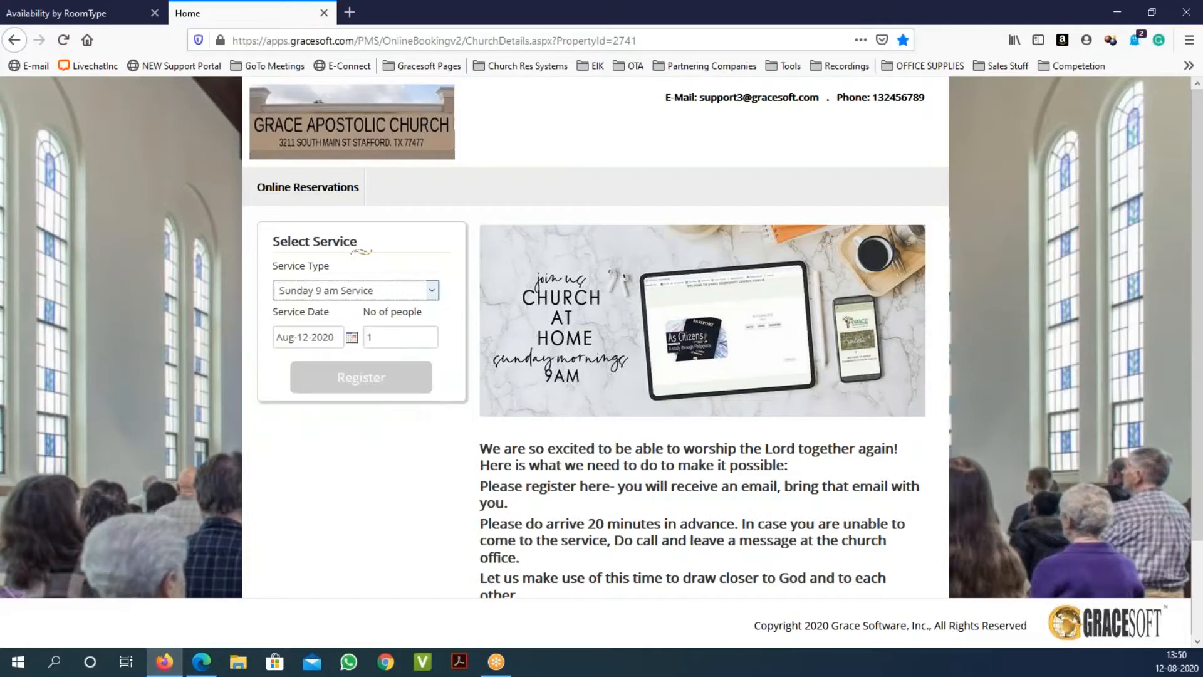
click(351, 337)
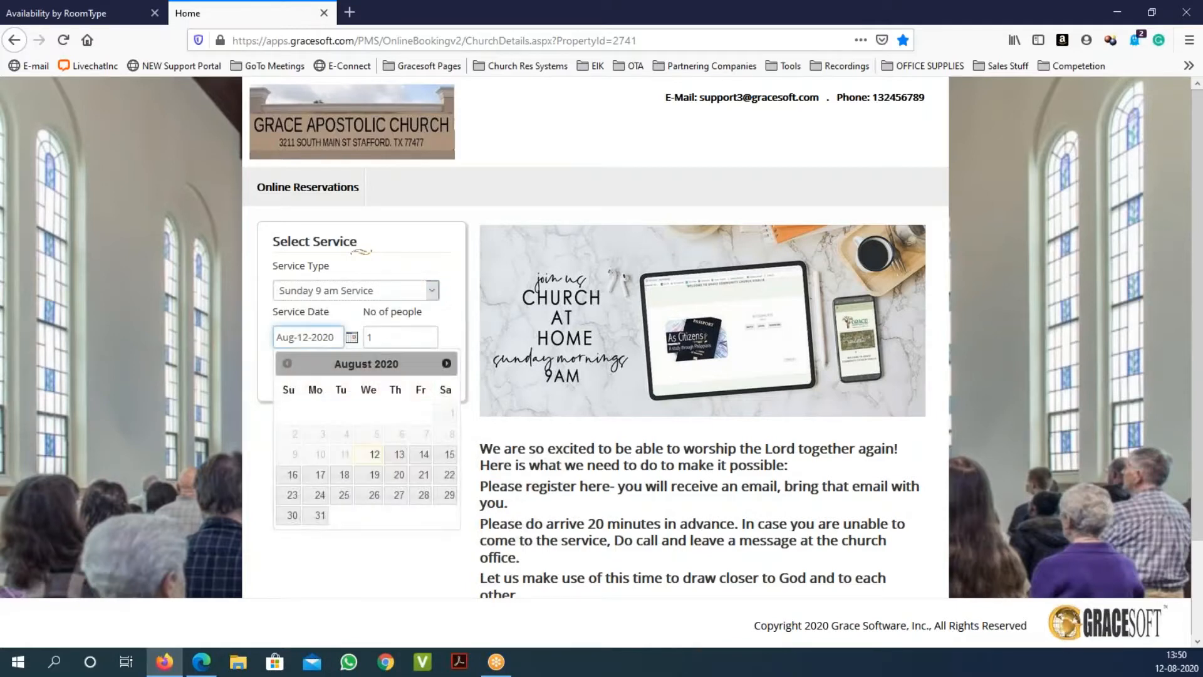
click(292, 474)
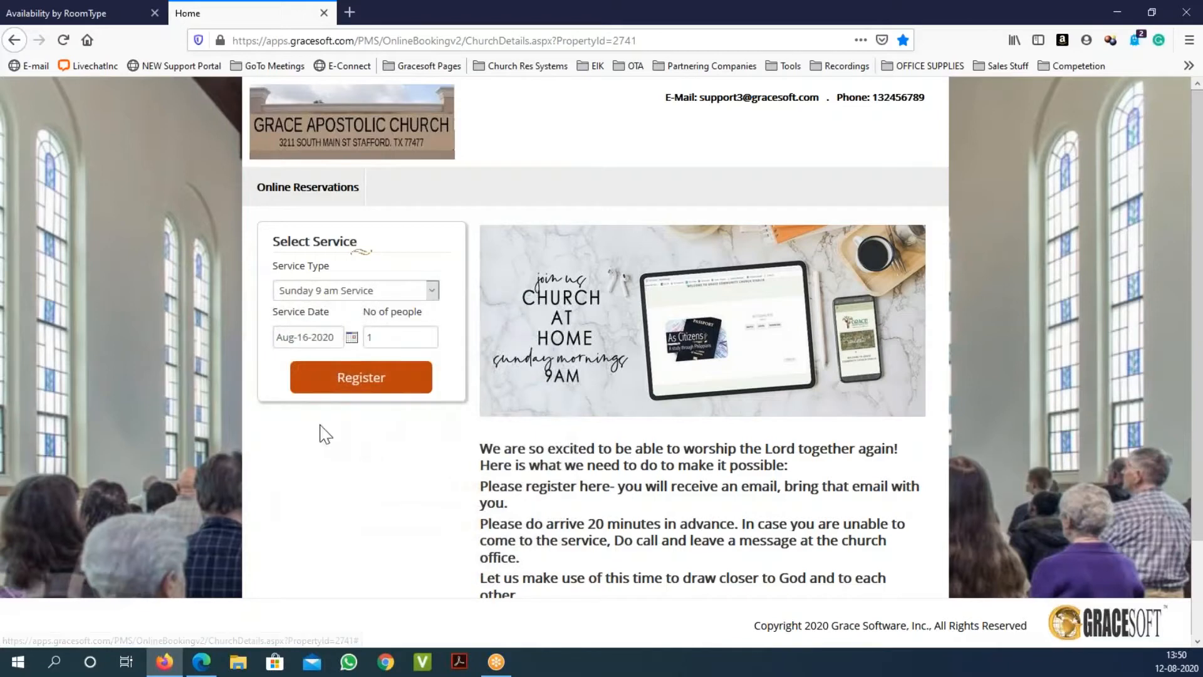
double_click(393, 337)
text(2)
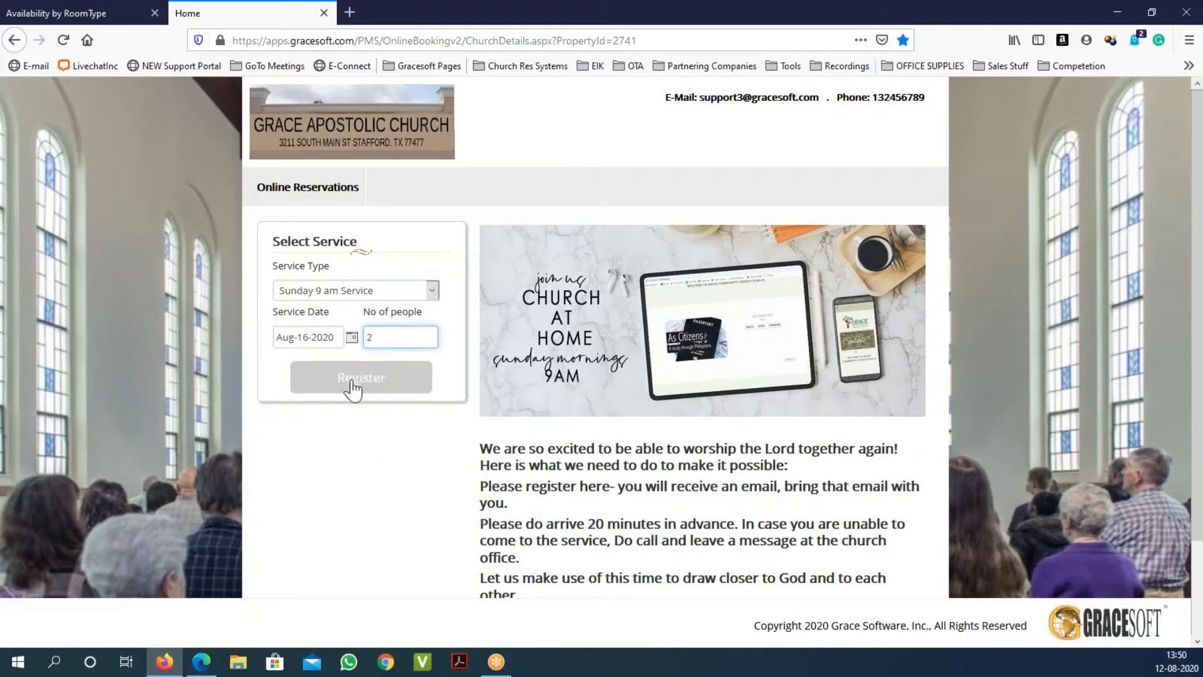
scroll(607, 448, down, 1)
scroll(608, 448, down, 2)
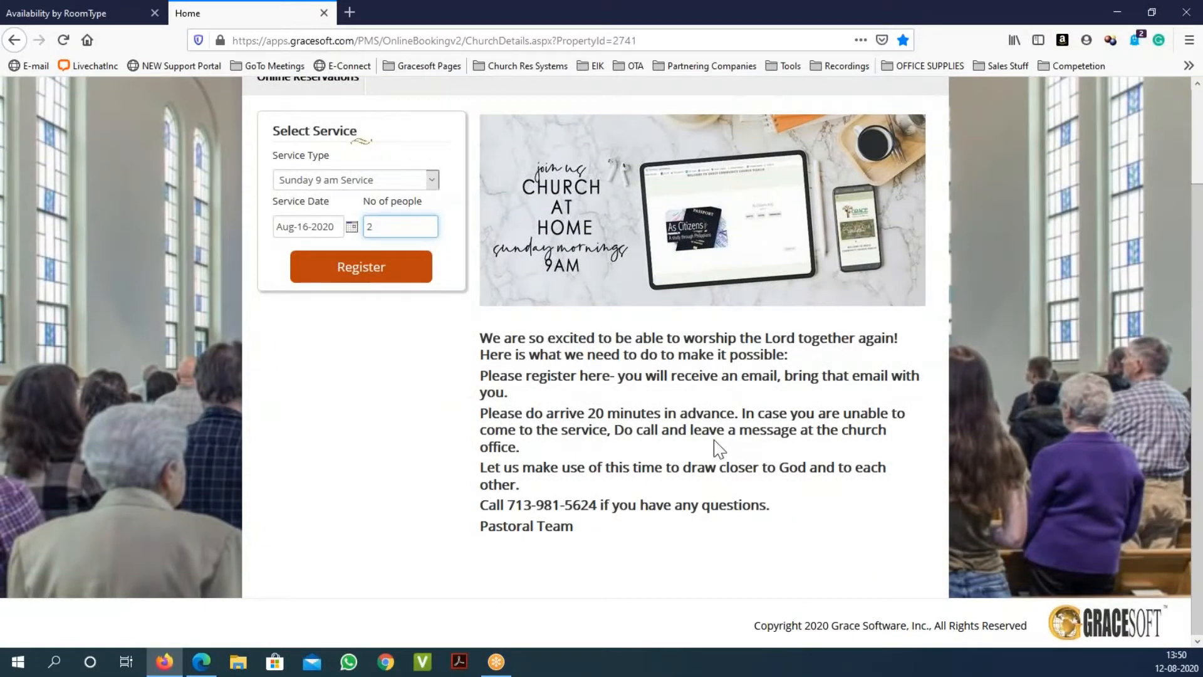
Step: Register, book seats Sunday 9 am Service 6 and 7, and continue to the policies
click(388, 277)
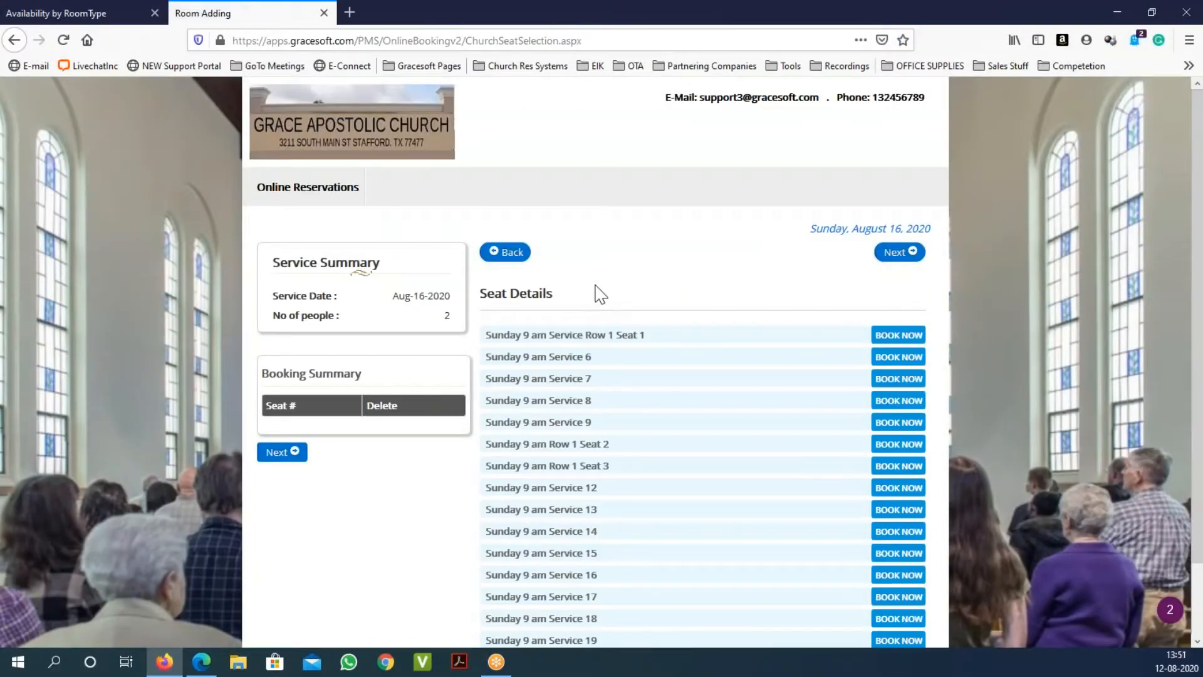
scroll(612, 363, down, 3)
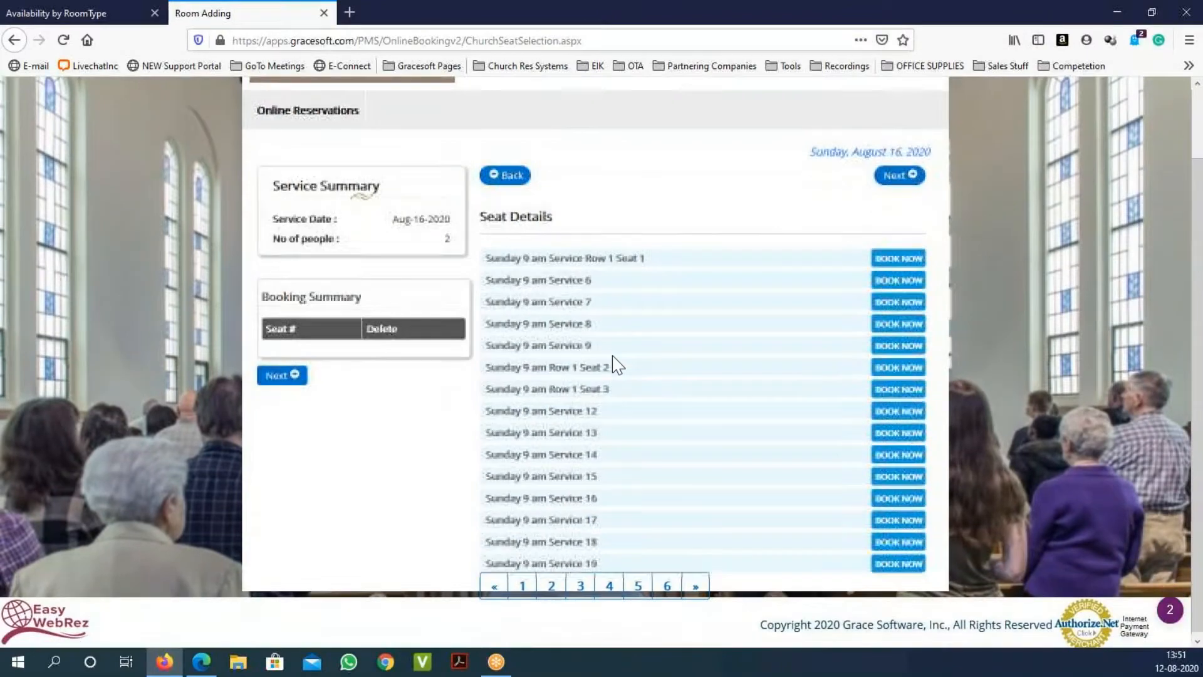
scroll(615, 363, up, 3)
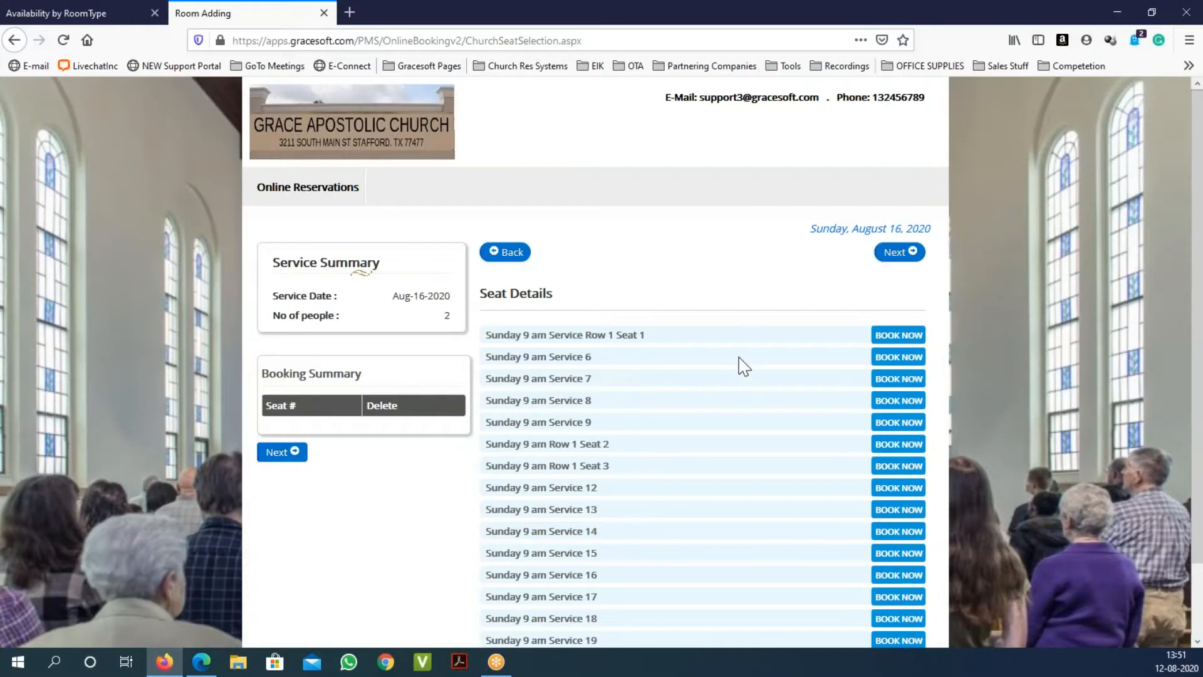
click(880, 359)
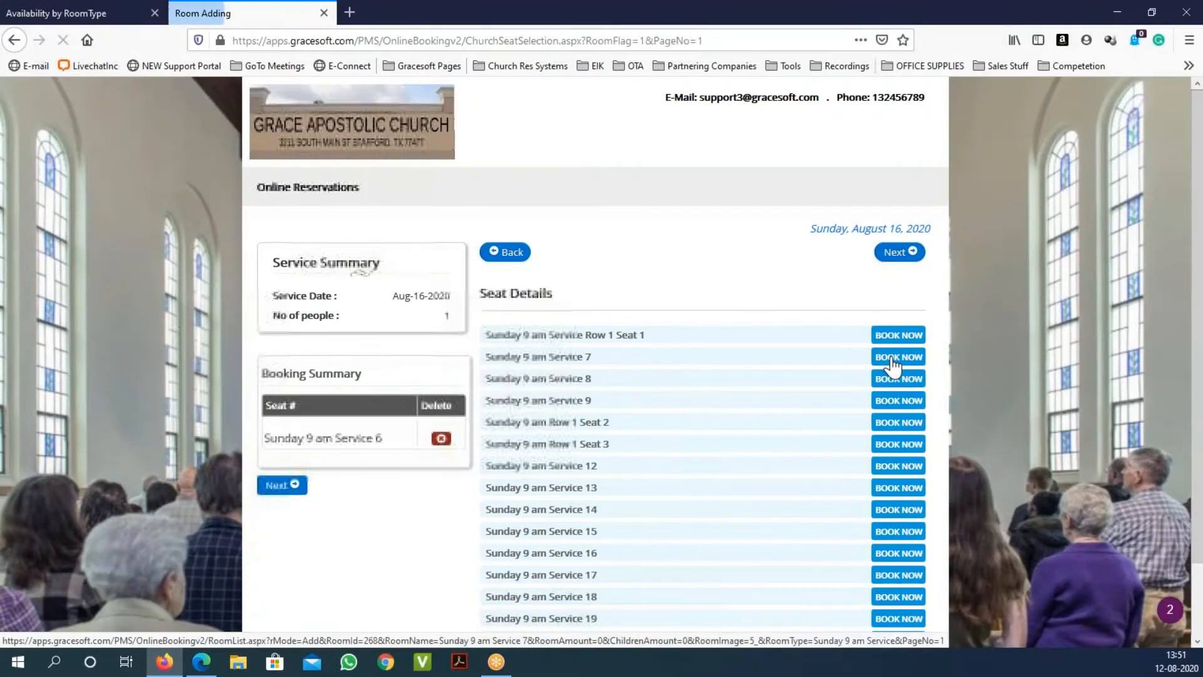
click(901, 359)
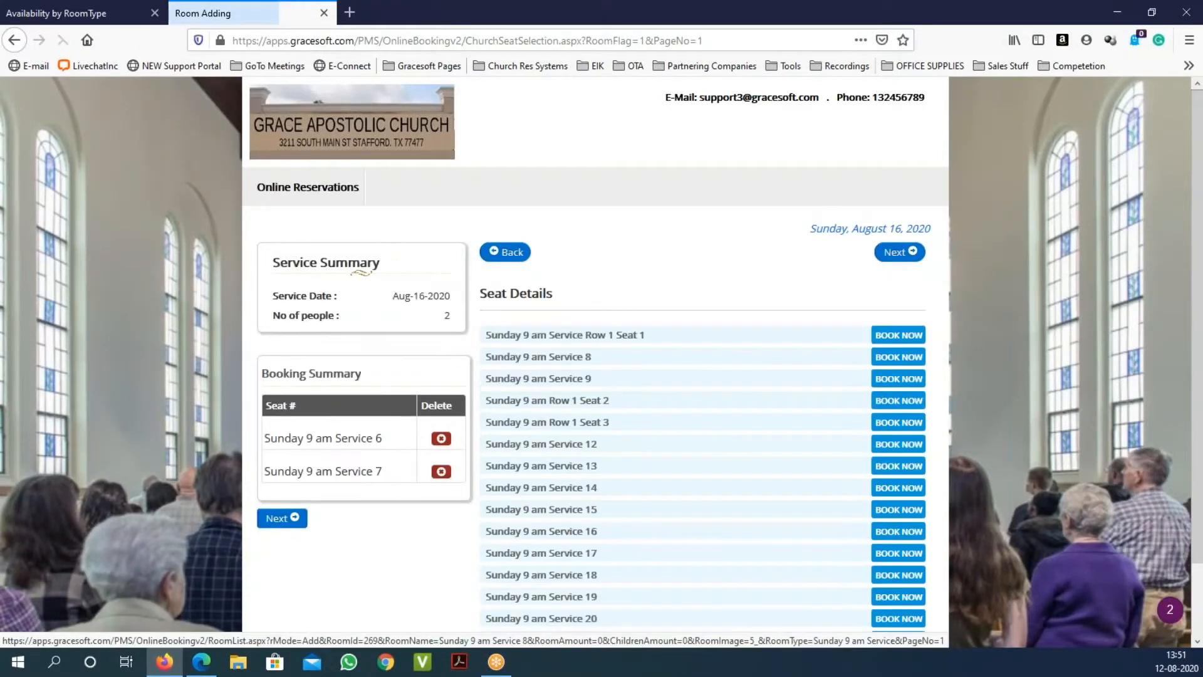
click(895, 253)
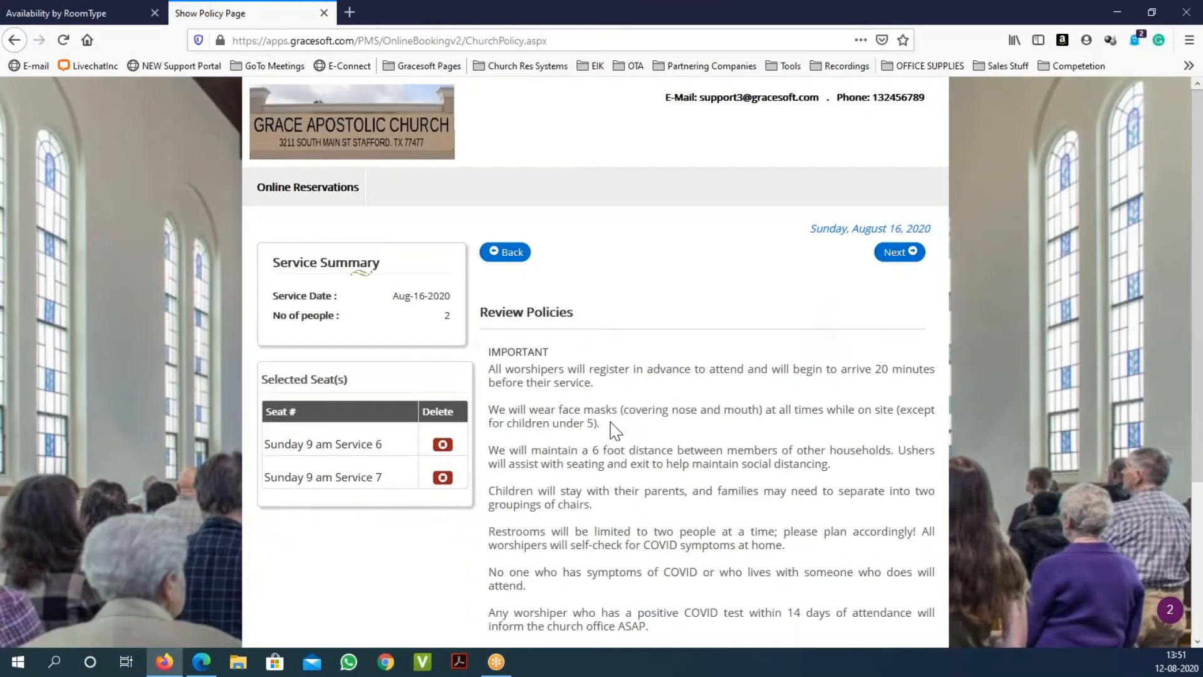
Step: Read through the COVID worship policies and tick I Agree to the Terms and Conditions
scroll(611, 431, down, 2)
scroll(611, 431, down, 3)
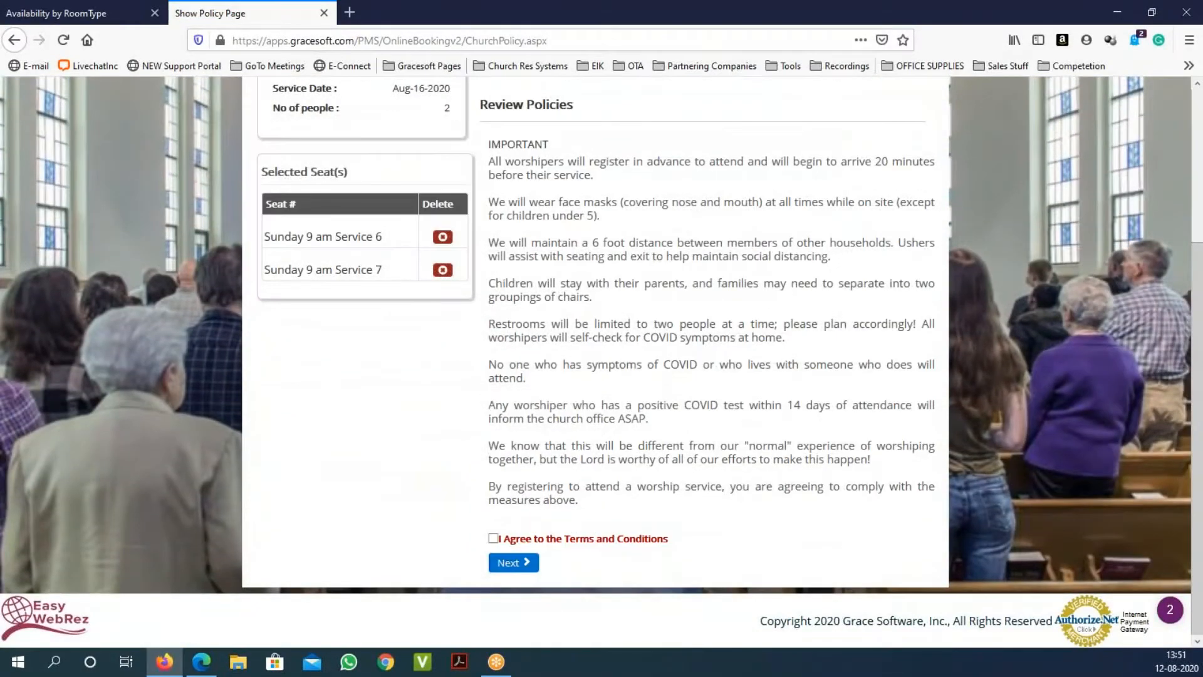
scroll(612, 411, up, 1)
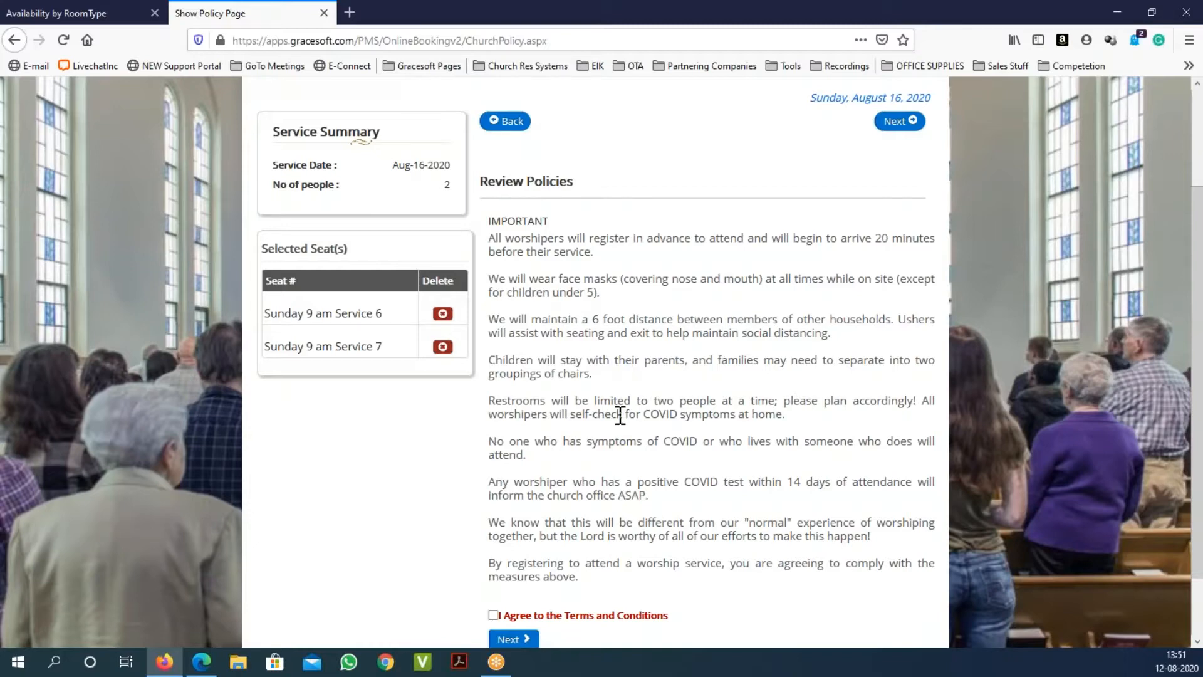
scroll(568, 361, down, 2)
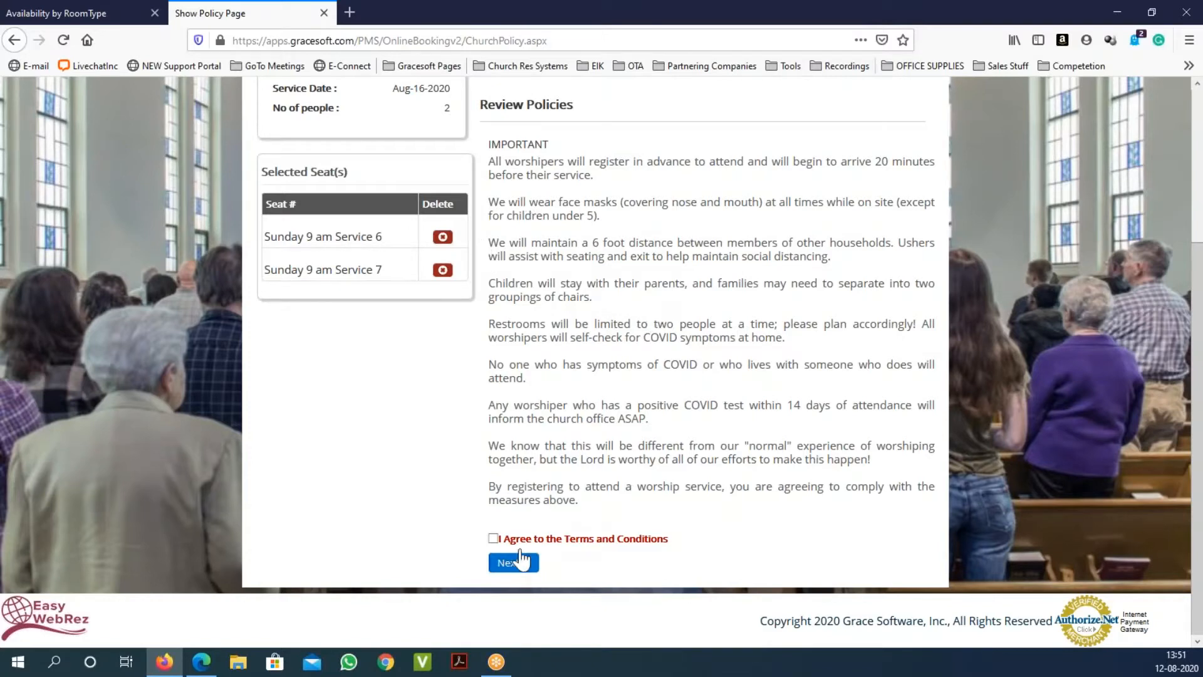
click(494, 539)
Step: Enter the guest's first name, last name, e-mail address and cell number in the registration form
click(512, 562)
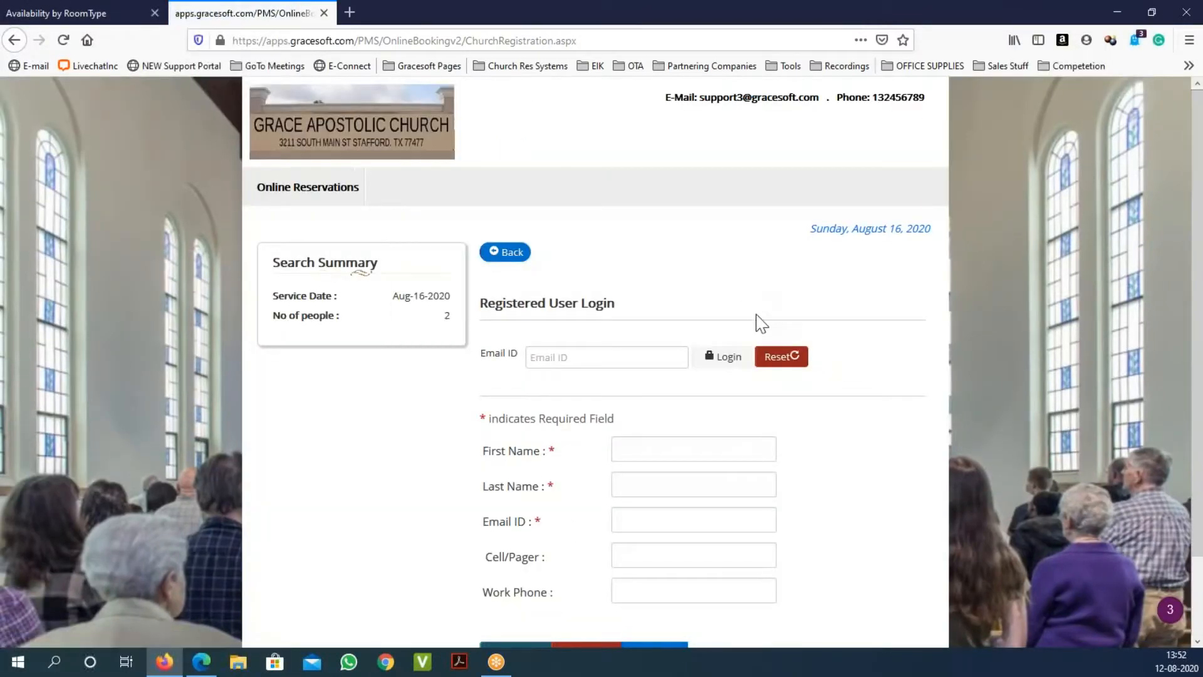
scroll(755, 350, down, 2)
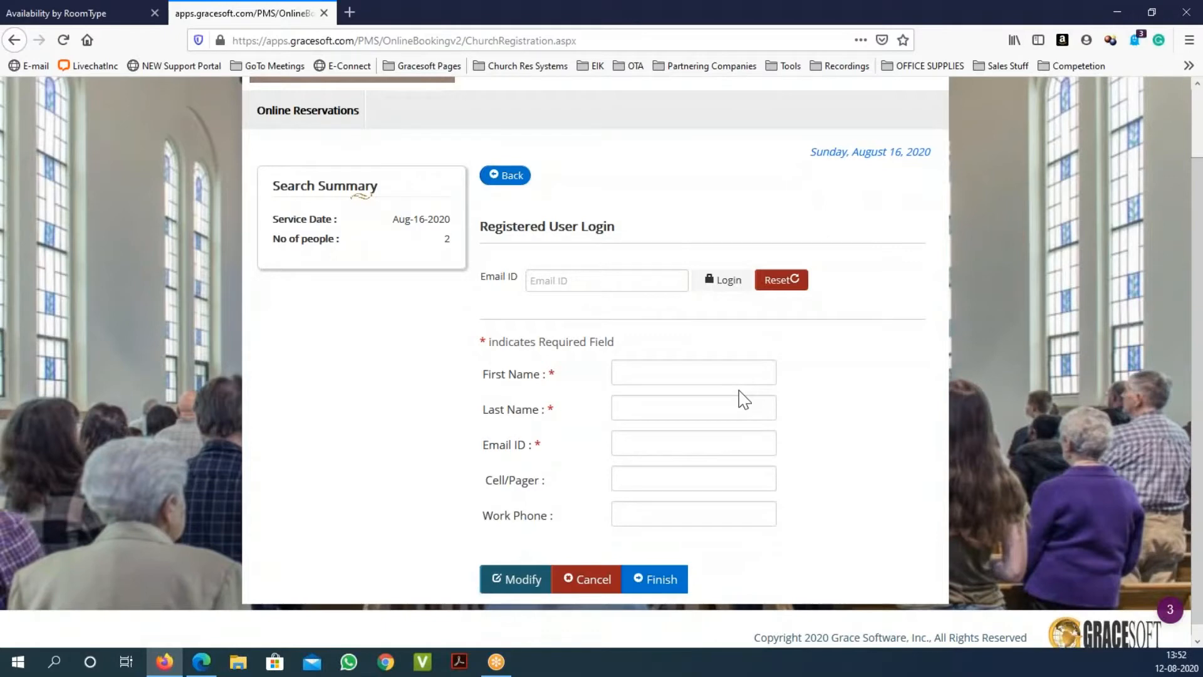
click(603, 281)
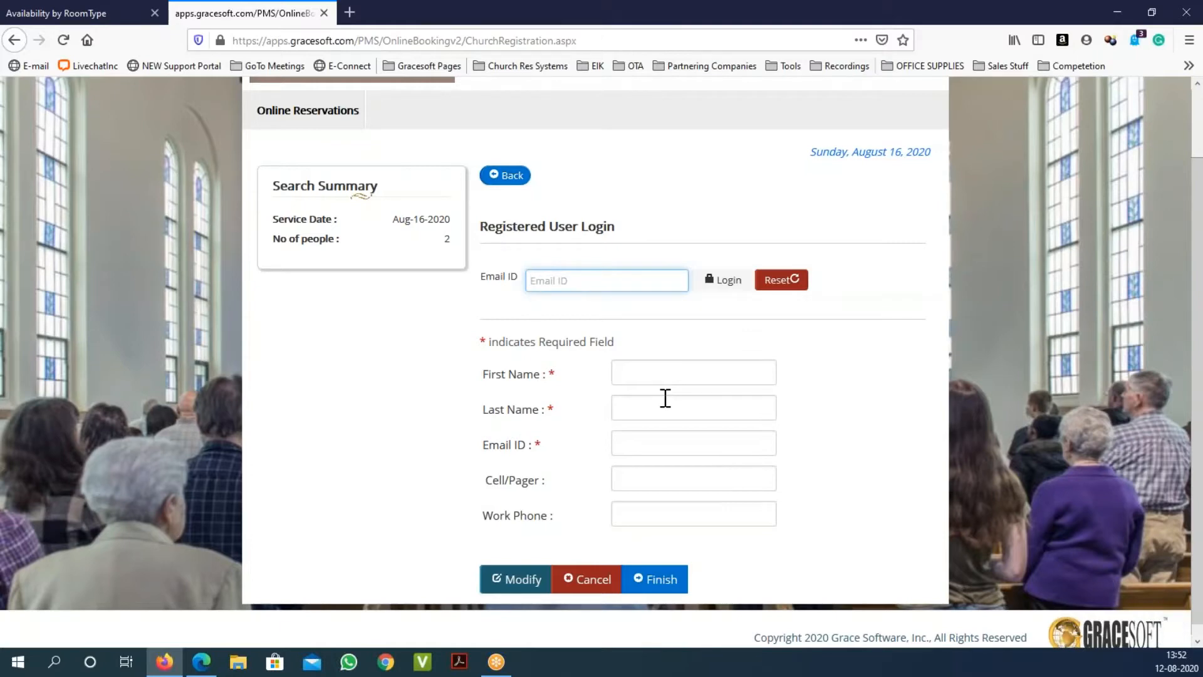
click(677, 375)
text(John)
key(Tab)
text(Sm)
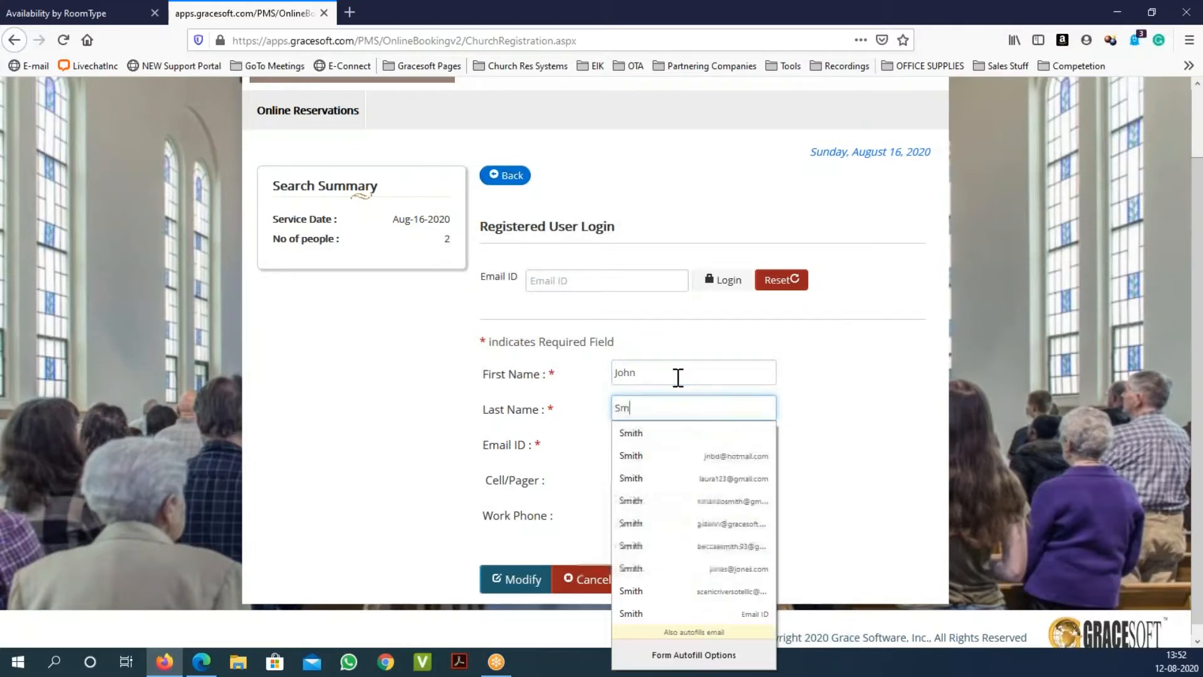
text(ith)
key(Tab)
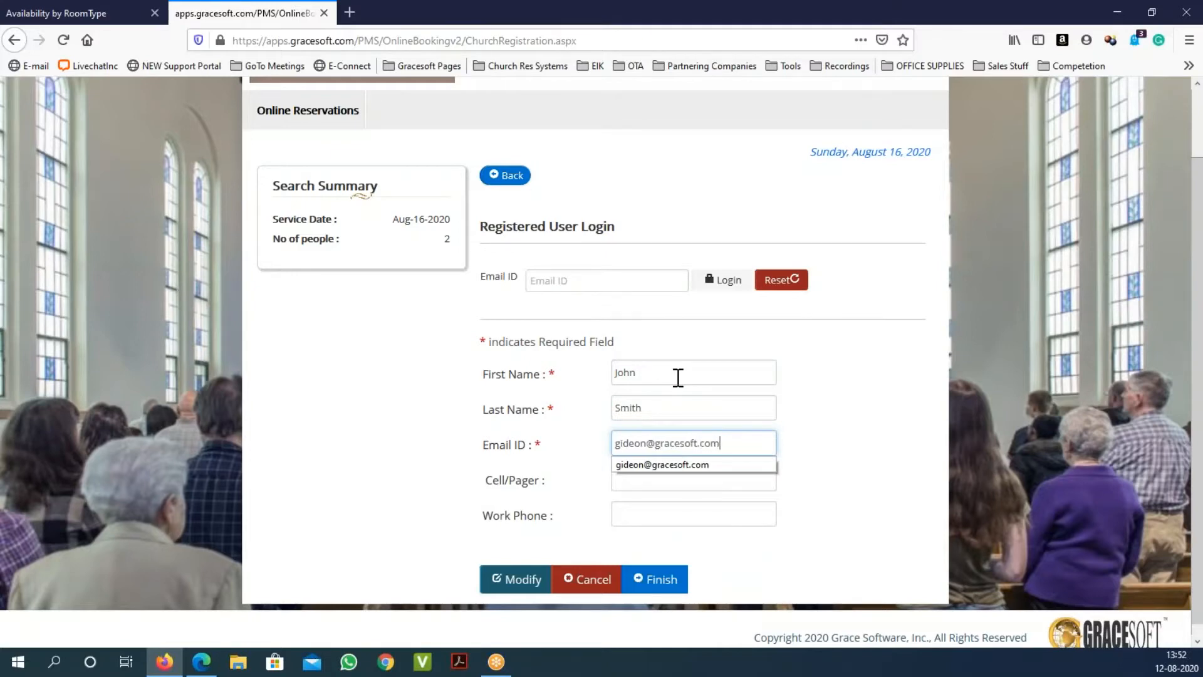
key(Tab)
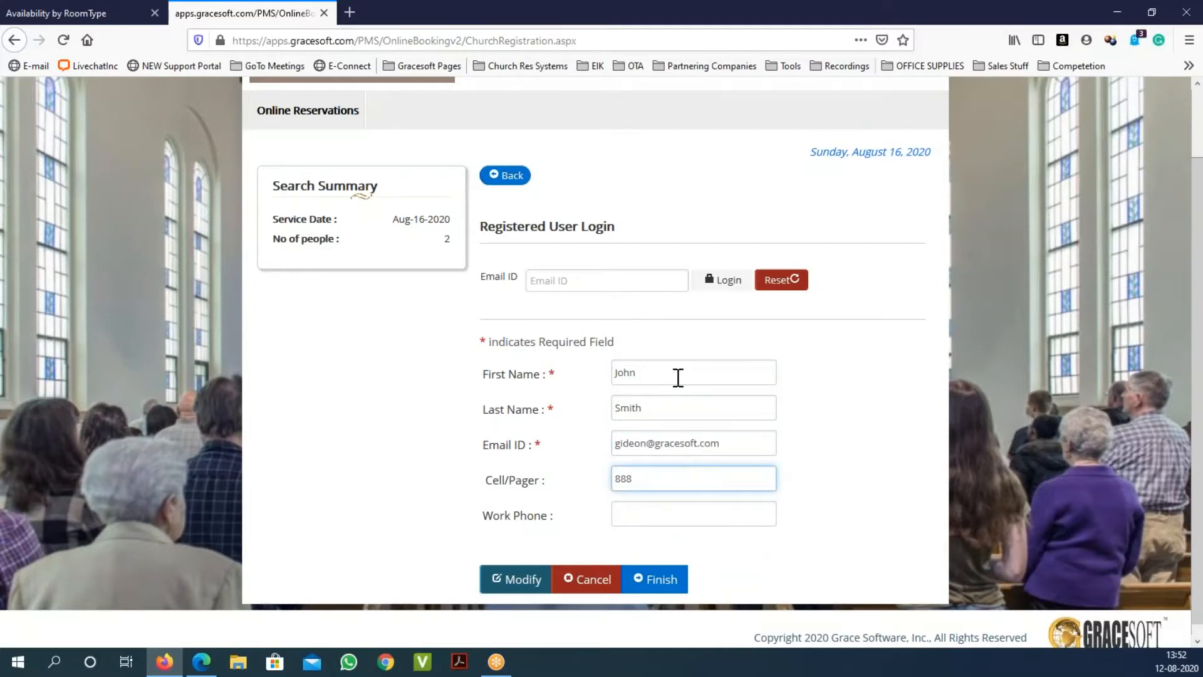
Step: Finish the registration and highlight the confirmation message for seats 6 and 7
click(654, 523)
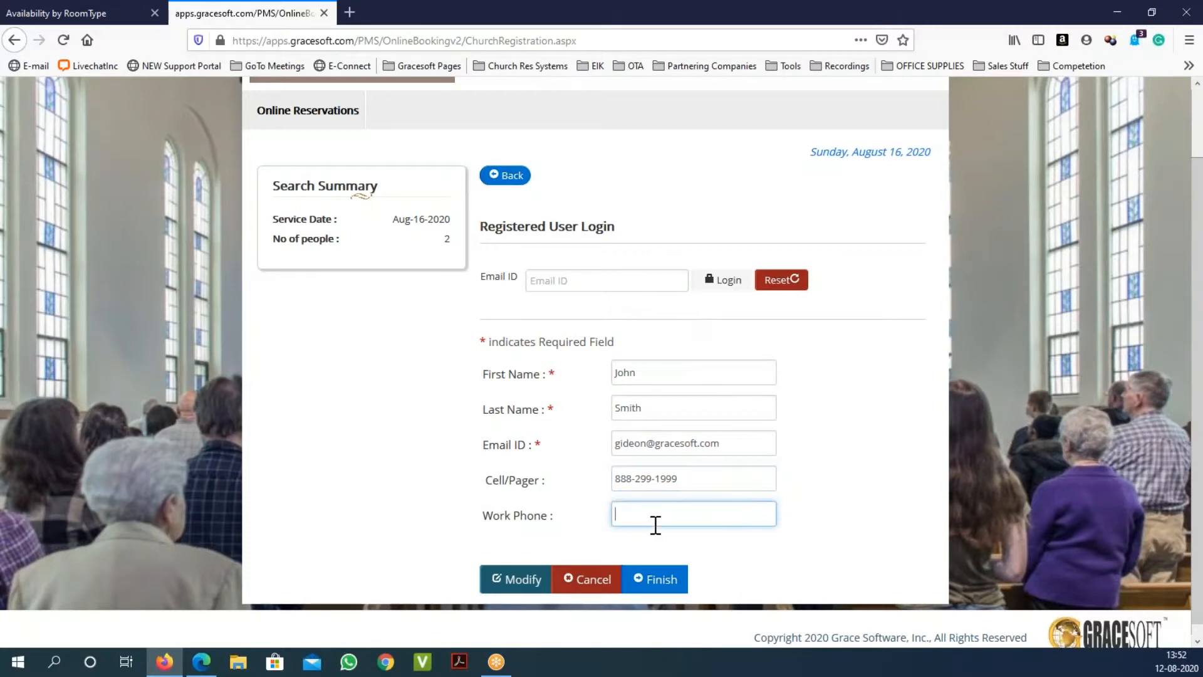
triple_click(523, 517)
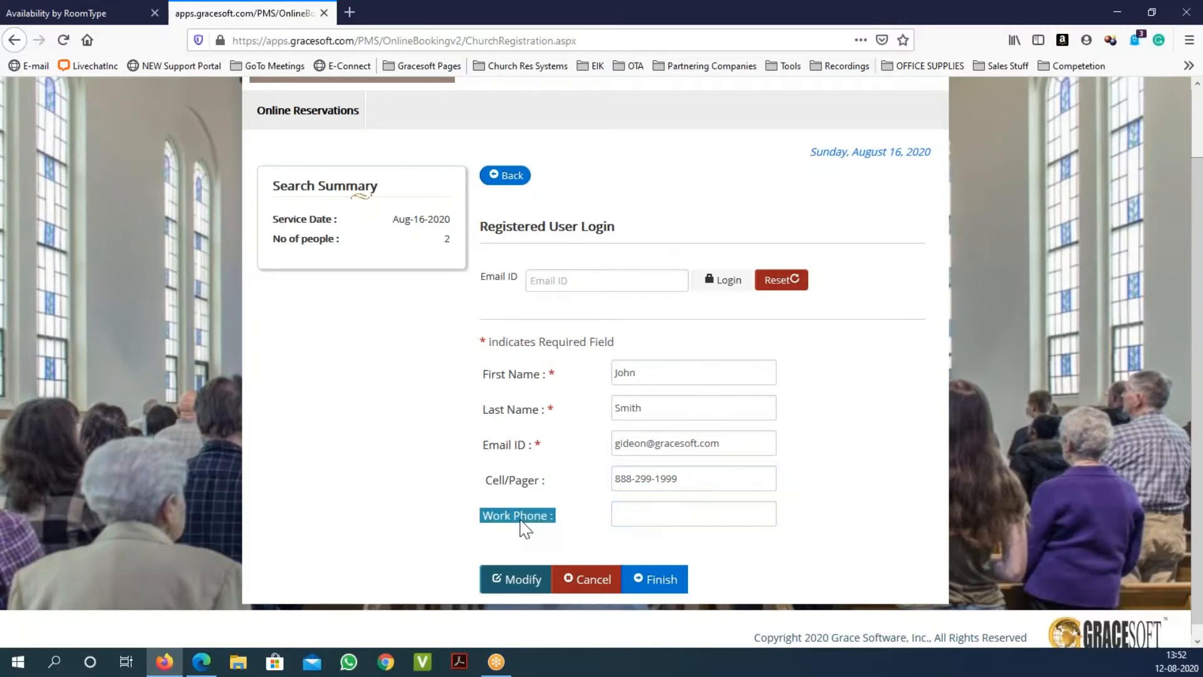
double_click(514, 481)
click(506, 521)
double_click(507, 522)
click(662, 584)
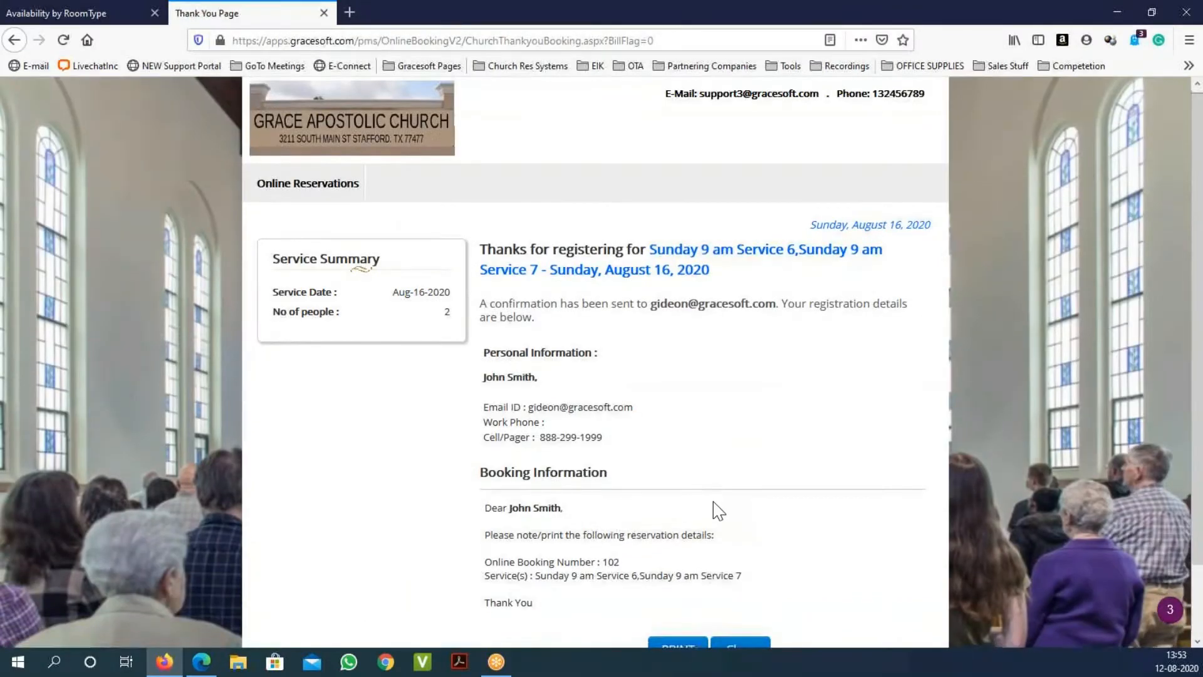
scroll(719, 511, down, 3)
drag(492, 436, 546, 537)
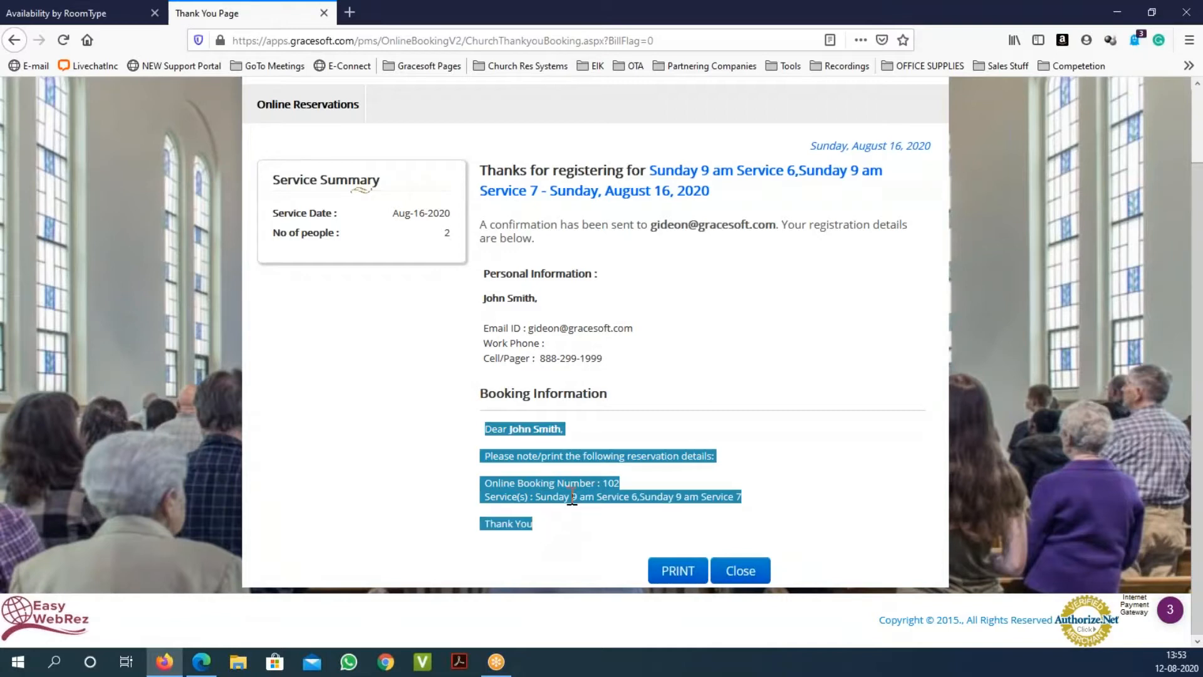
click(572, 498)
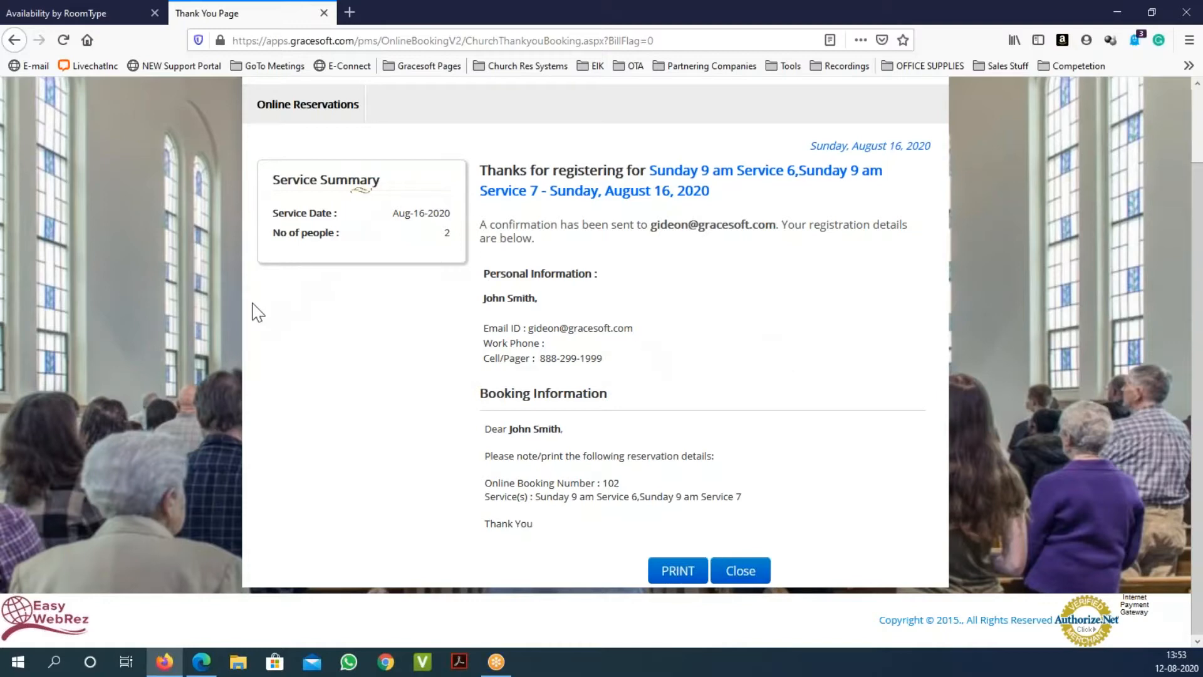
Step: In Edge, register for Sunday Morning First Service on Aug 16, then go back from the seat page
mouse_move(202, 666)
click(202, 588)
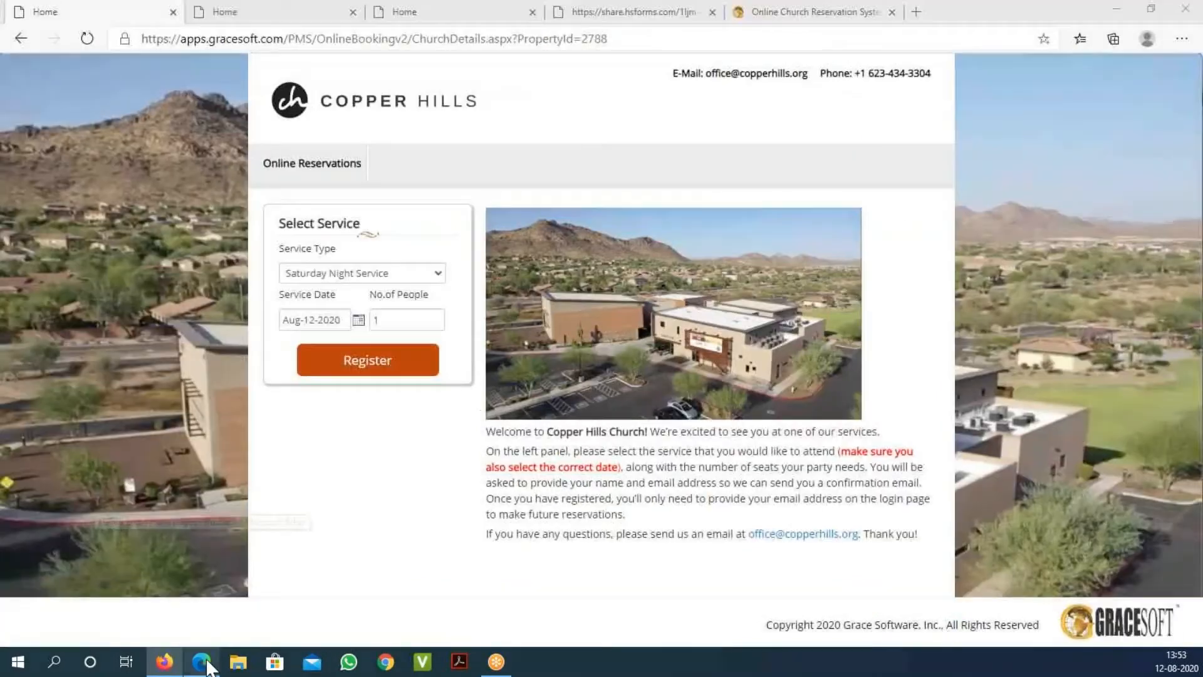
click(457, 208)
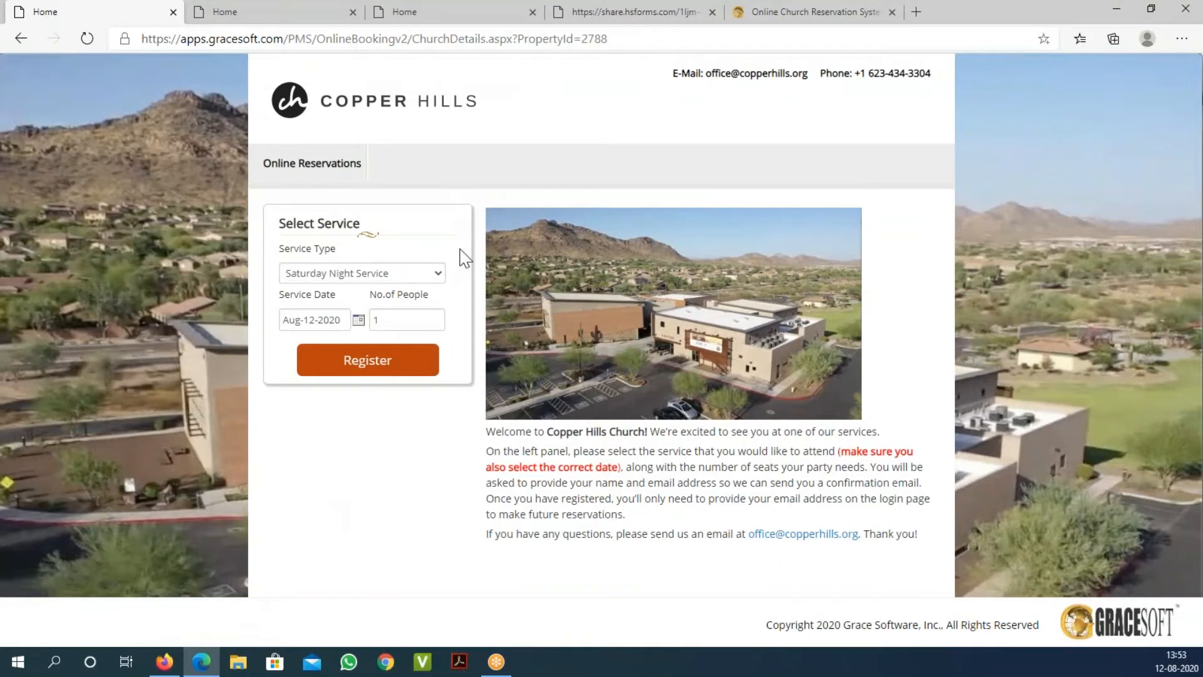
click(438, 276)
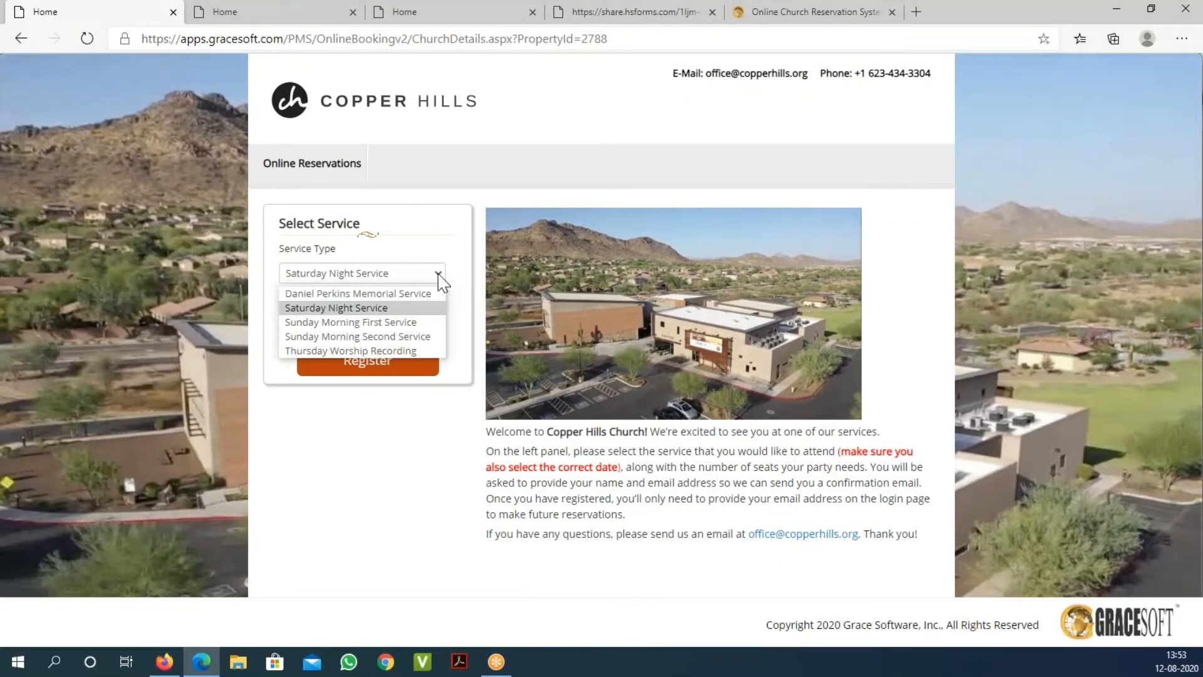
click(409, 323)
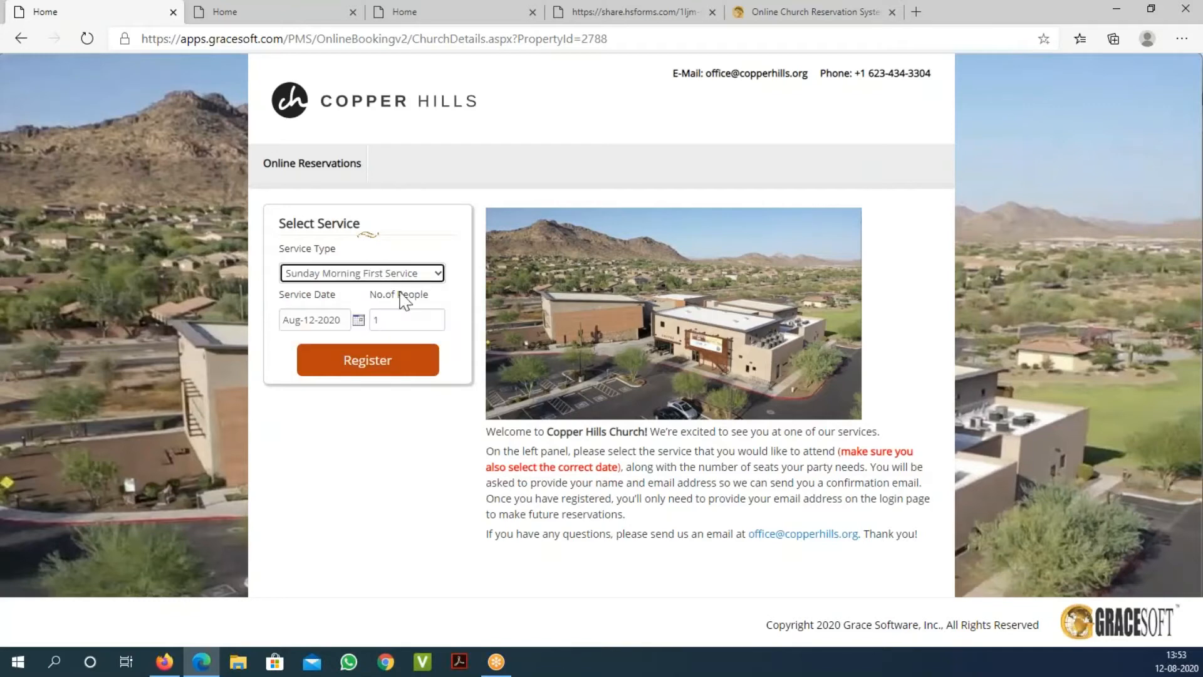
click(358, 321)
click(299, 458)
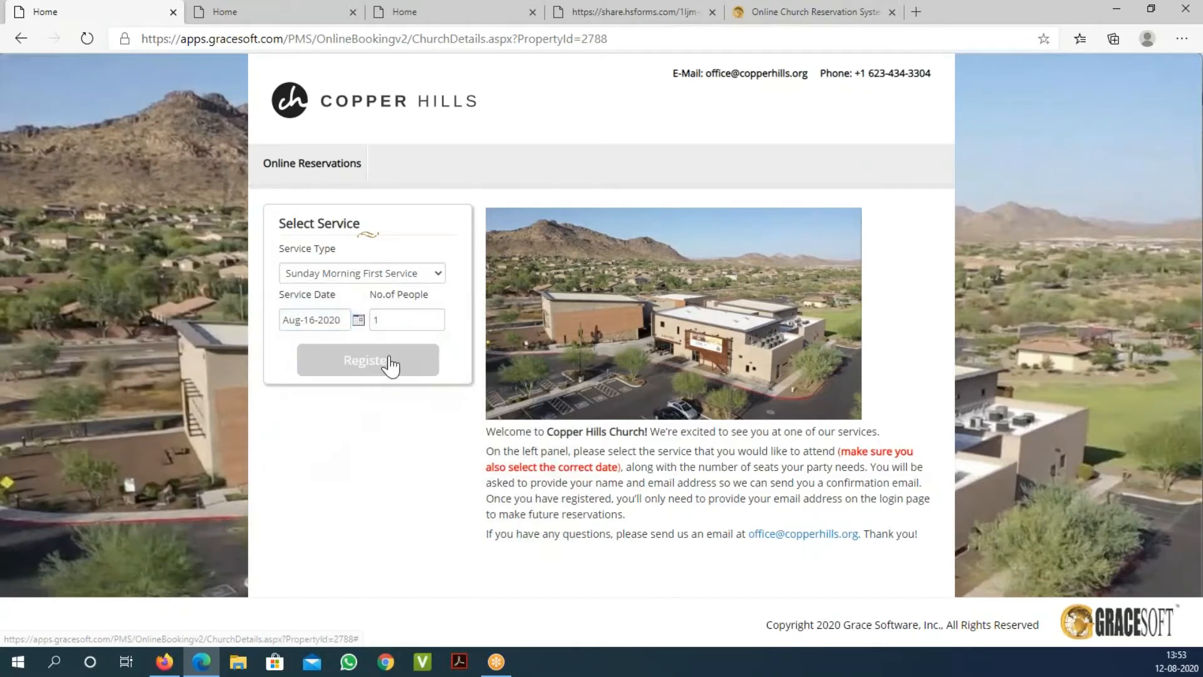
click(391, 365)
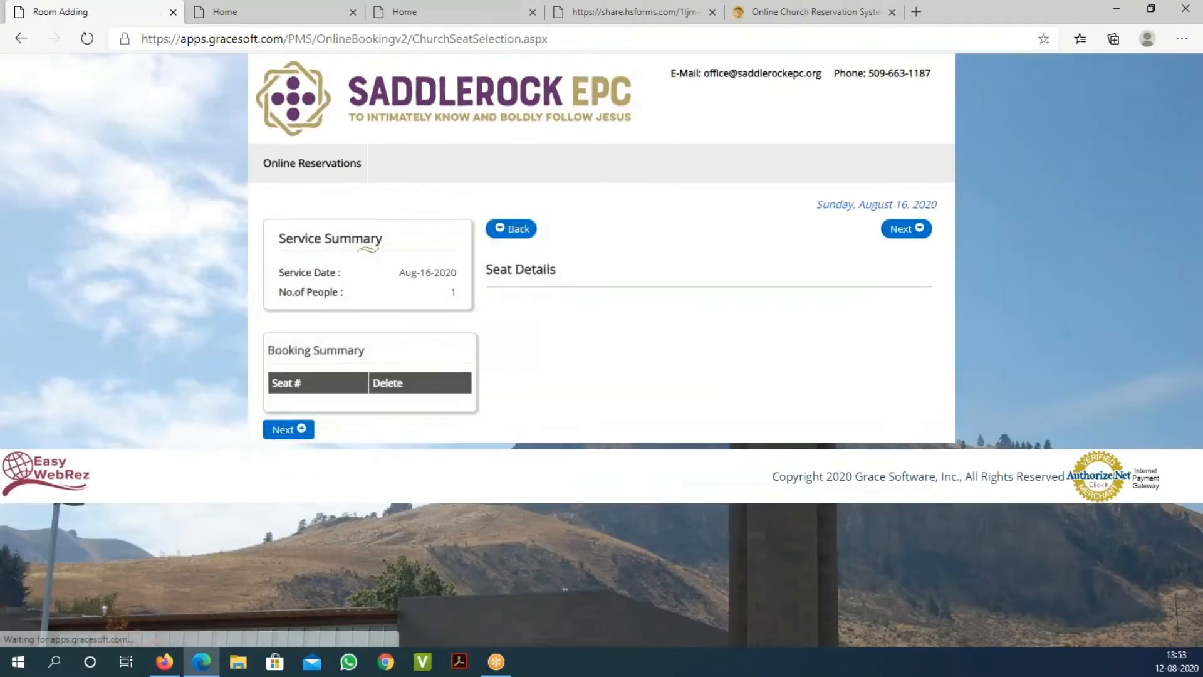
click(21, 38)
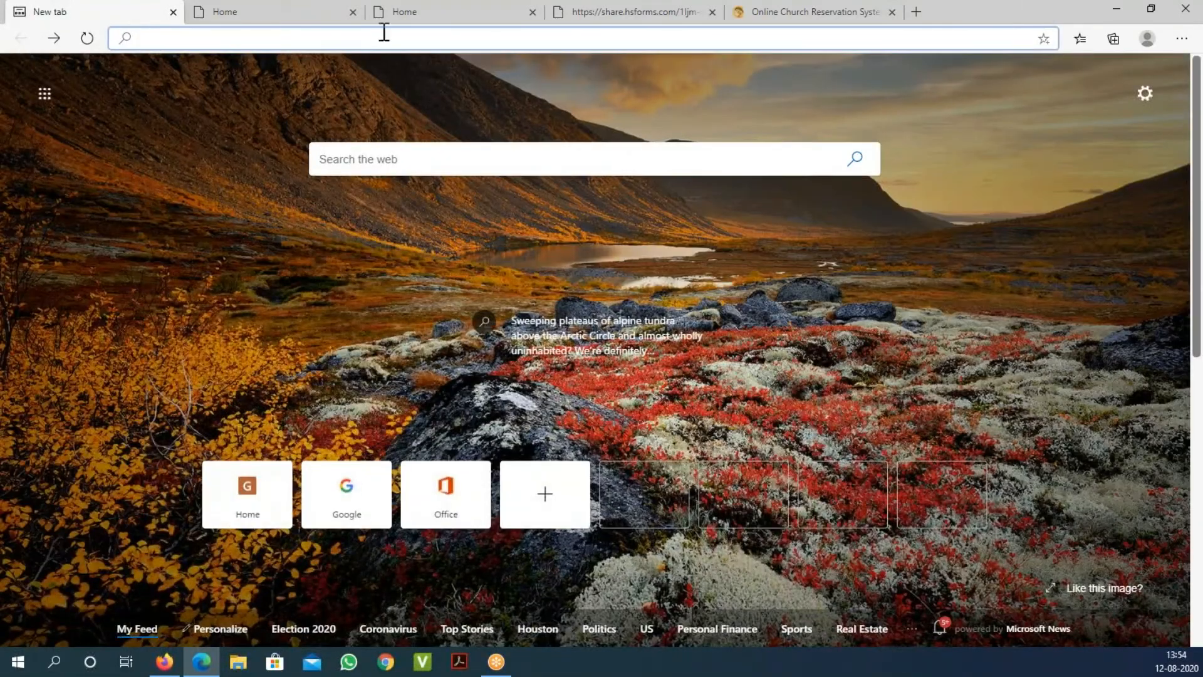
Step: Change the address PropertyId to 2788 to load the Copper Hills Online Reservations page
click(311, 19)
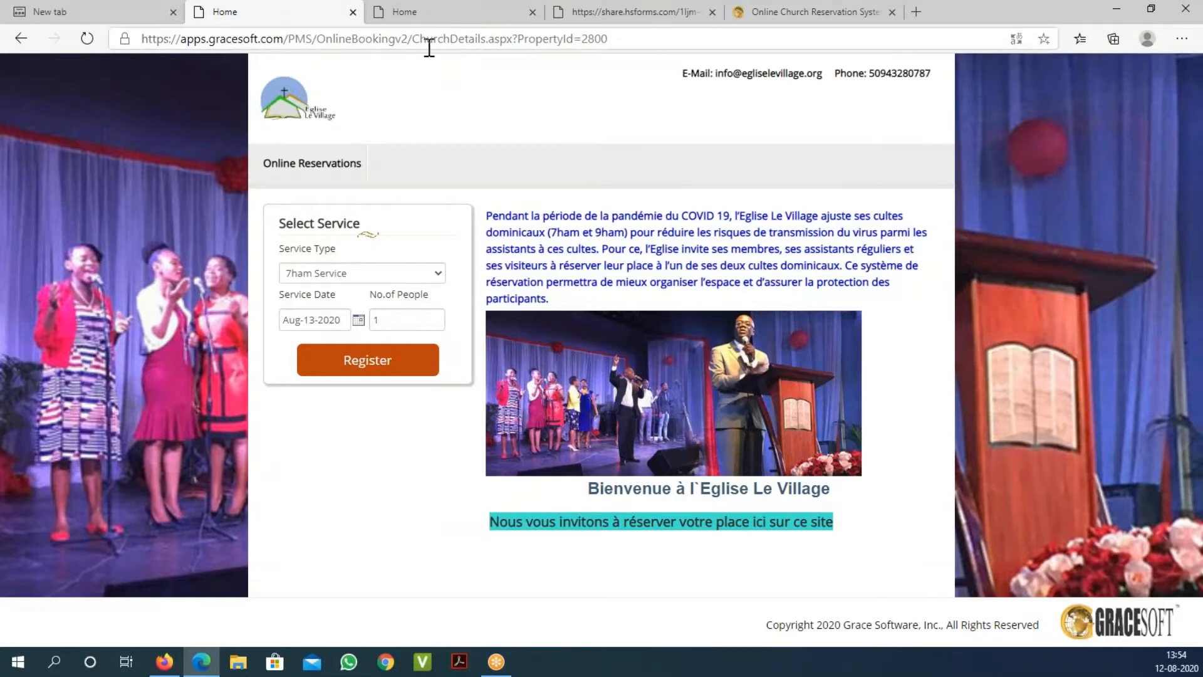
click(597, 39)
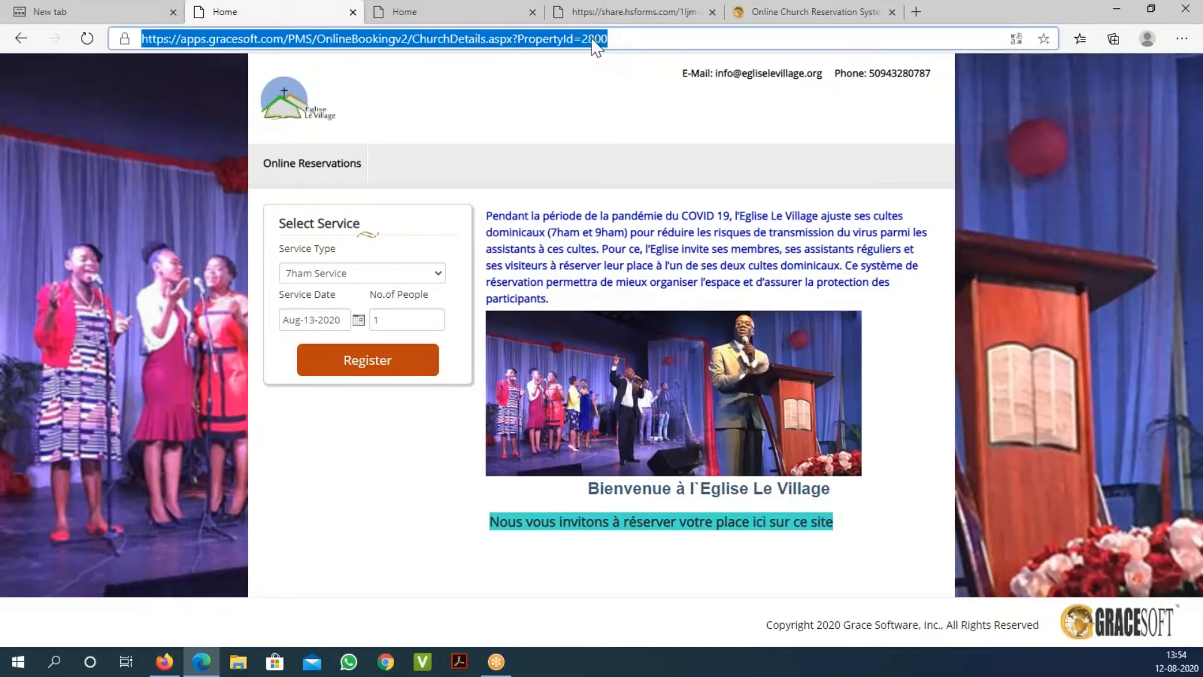
drag(587, 38, 648, 49)
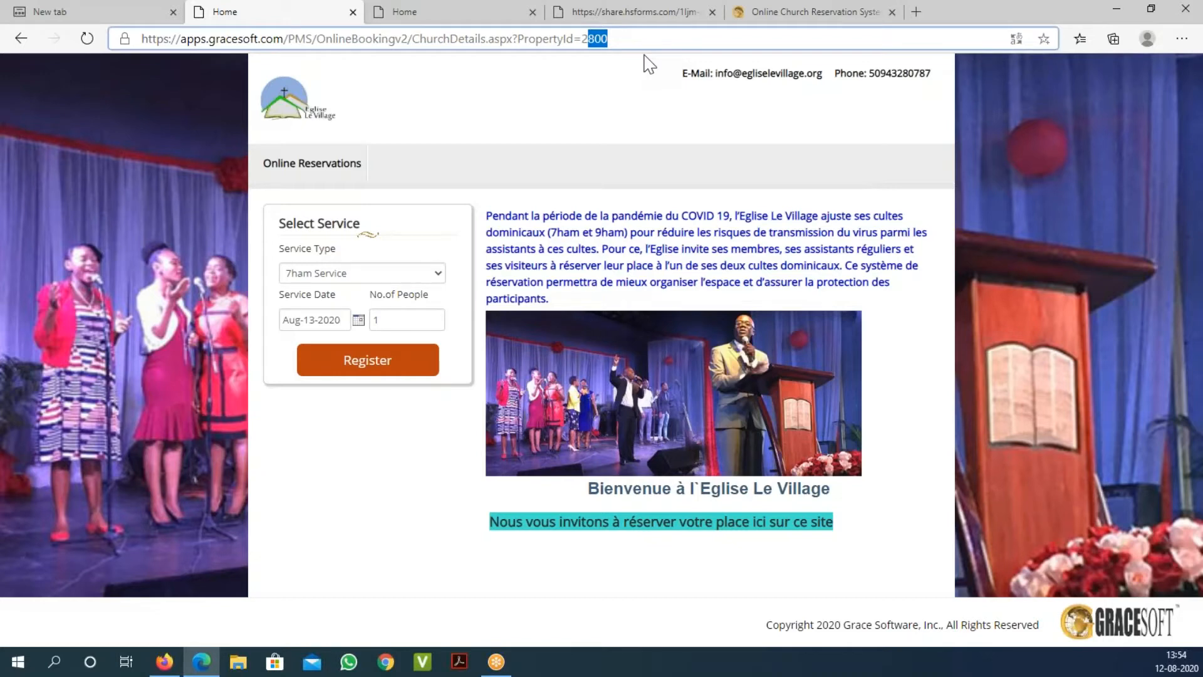
text(79)
key(Delete)
key(BackSpace)
text(88)
key(Return)
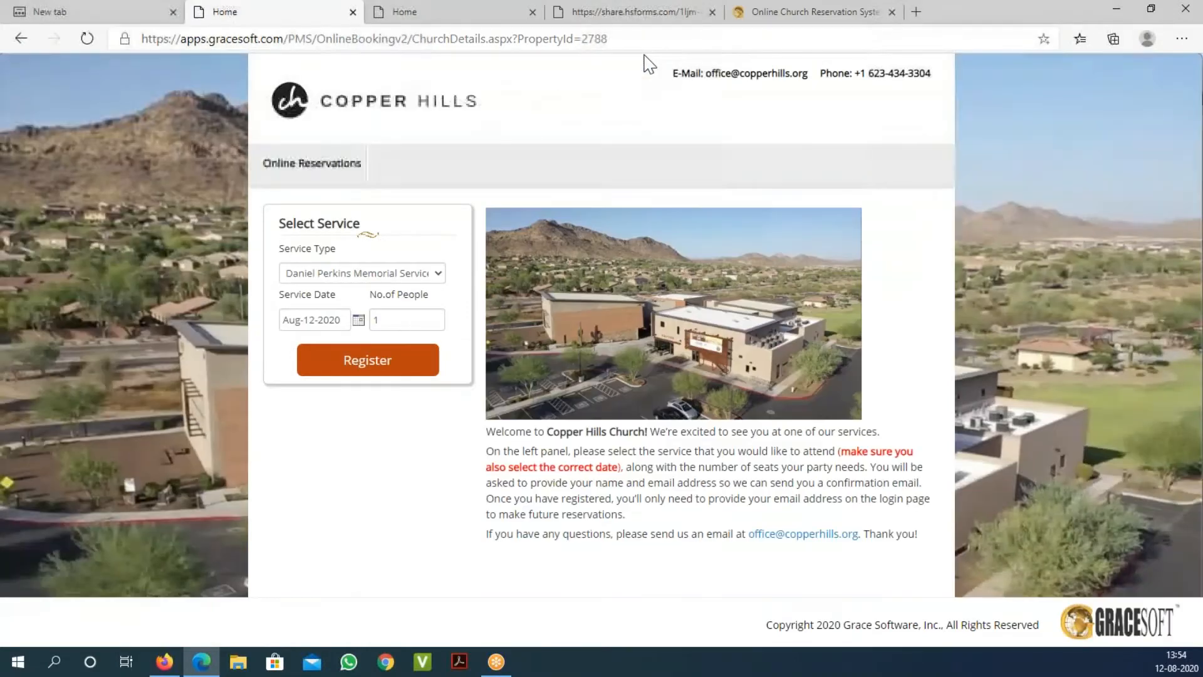
click(333, 164)
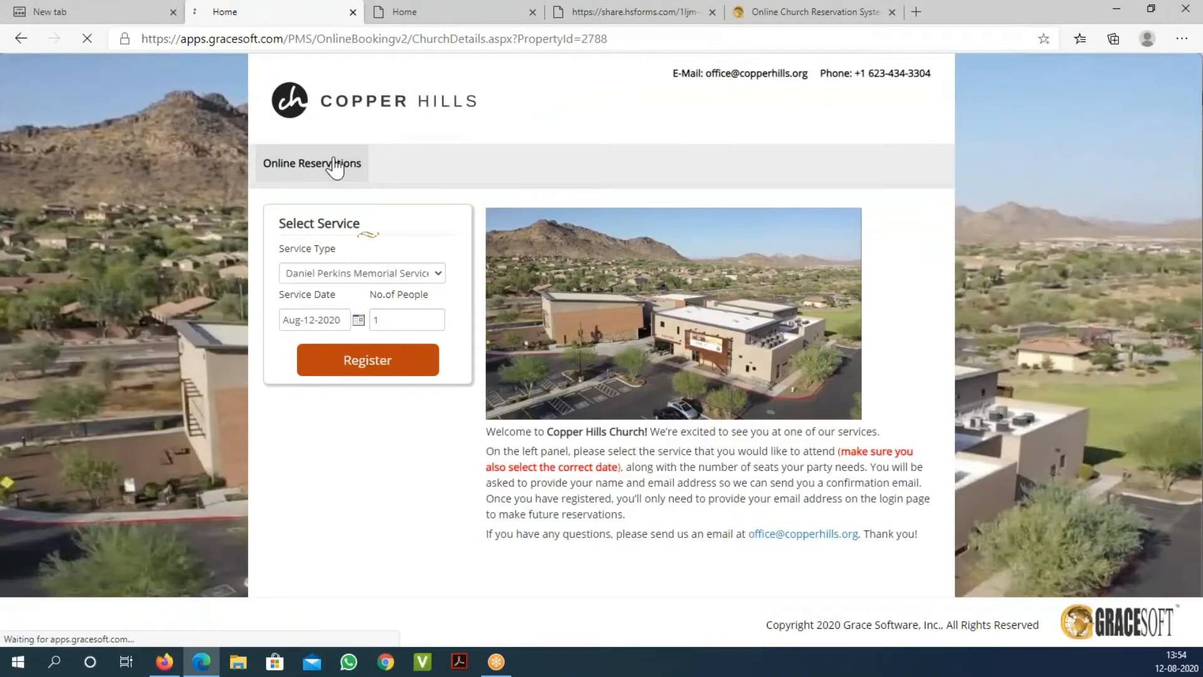
Step: Choose Sunday Morning First Service on Aug 16 and proceed to the guest registration form
click(368, 274)
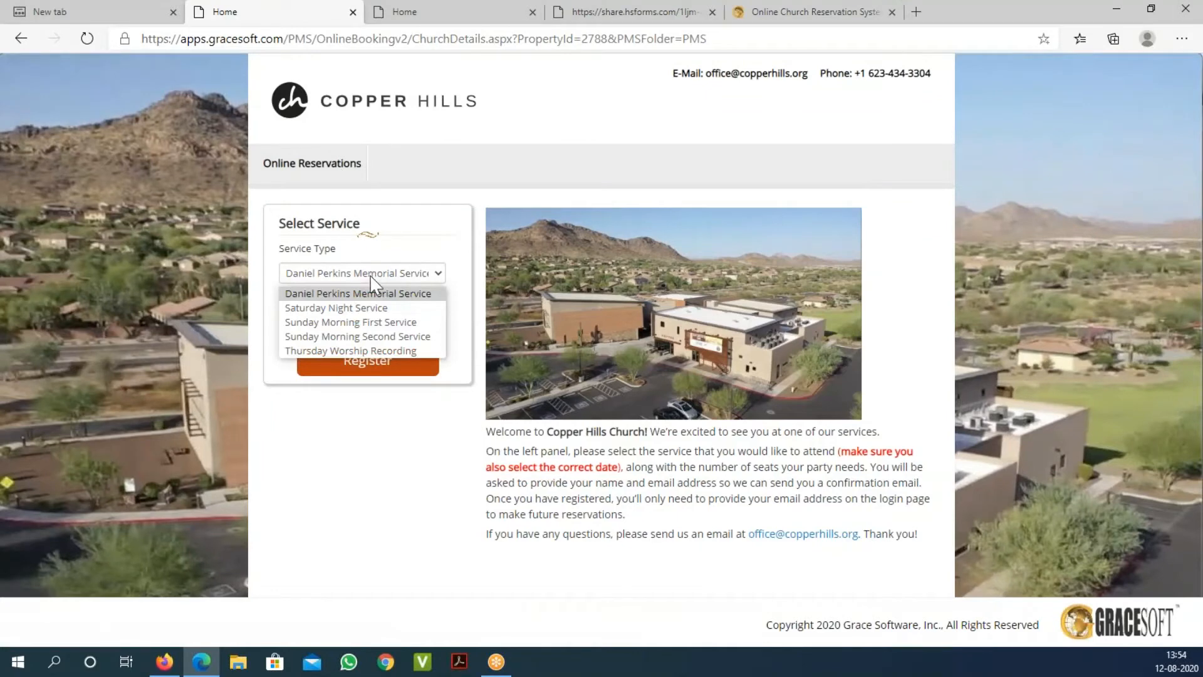
click(363, 323)
click(403, 276)
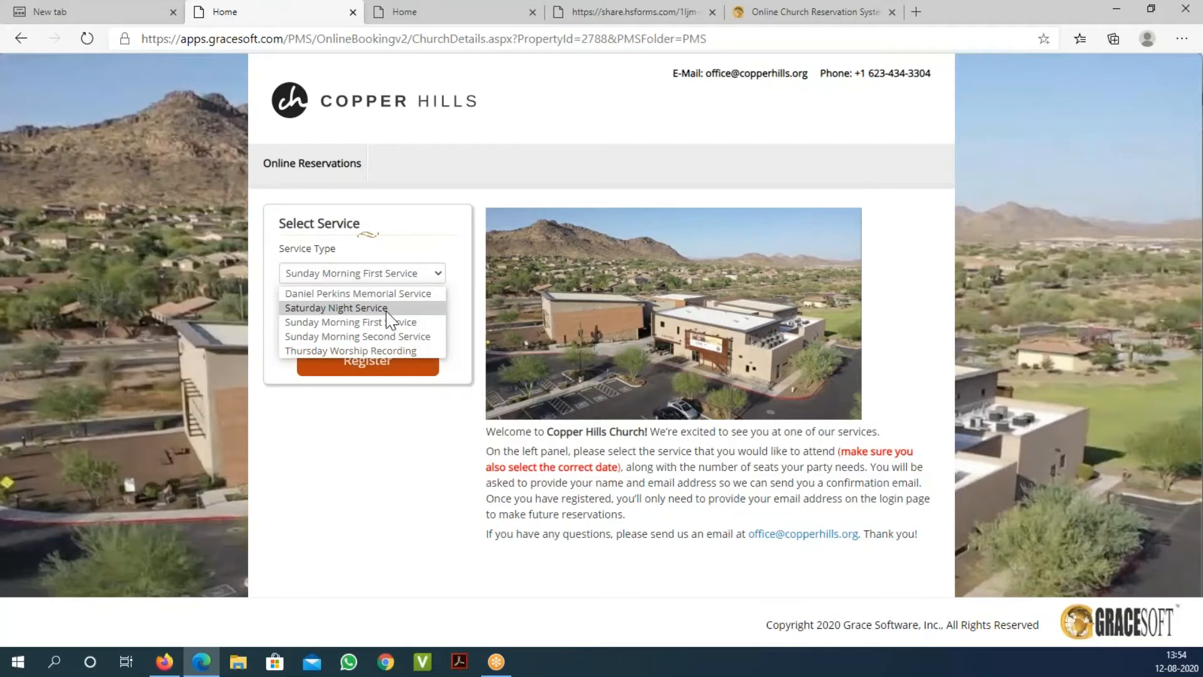
click(388, 321)
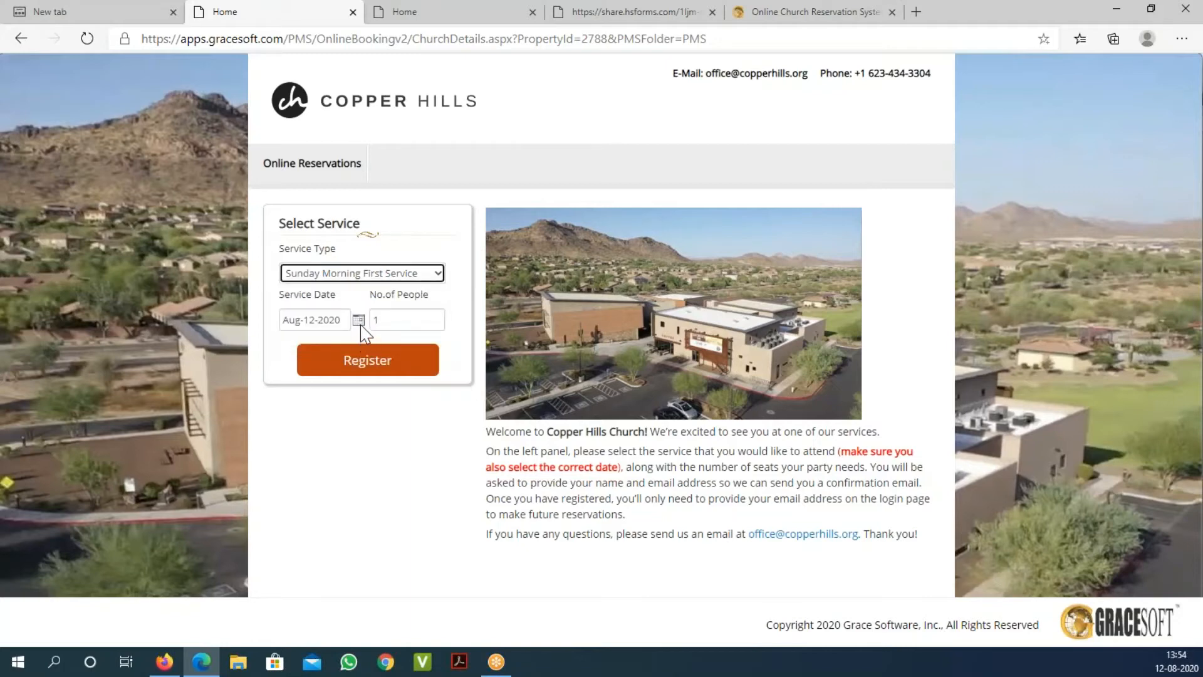
click(360, 322)
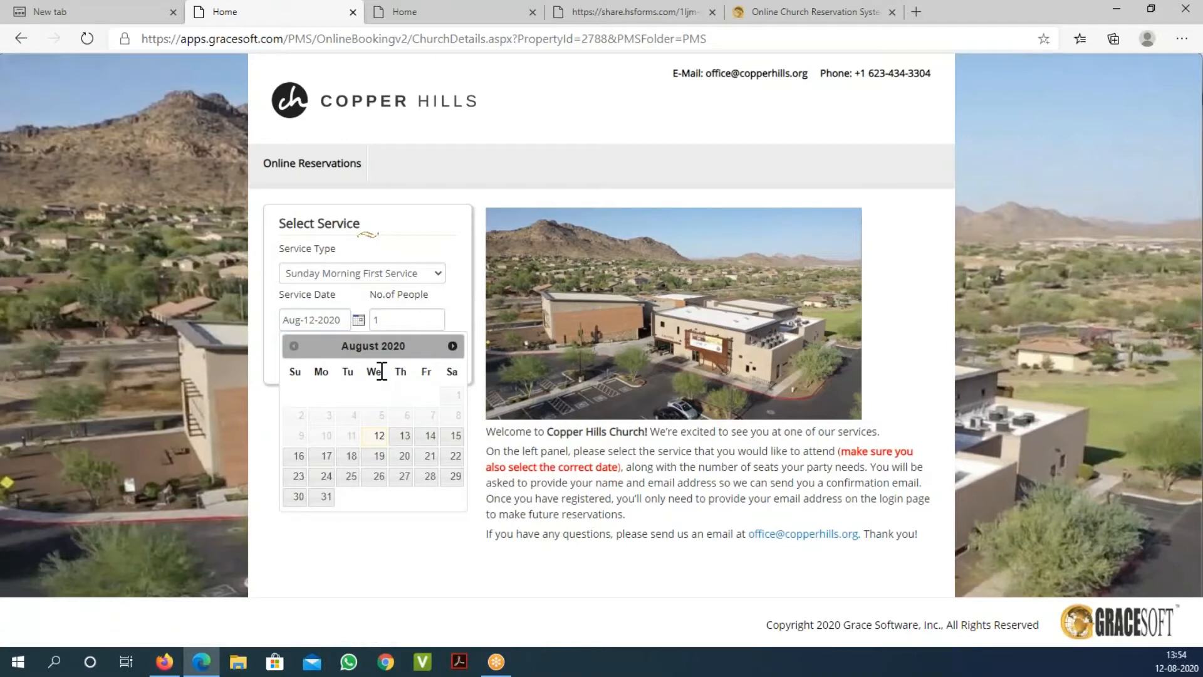
click(300, 456)
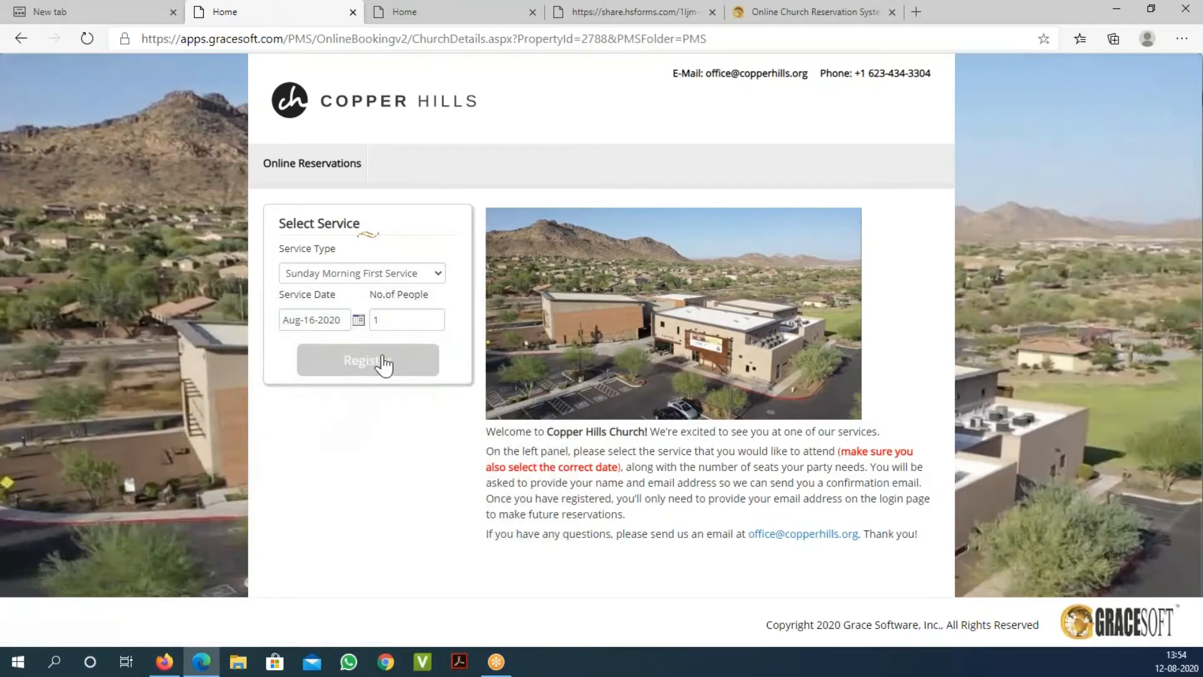
click(384, 361)
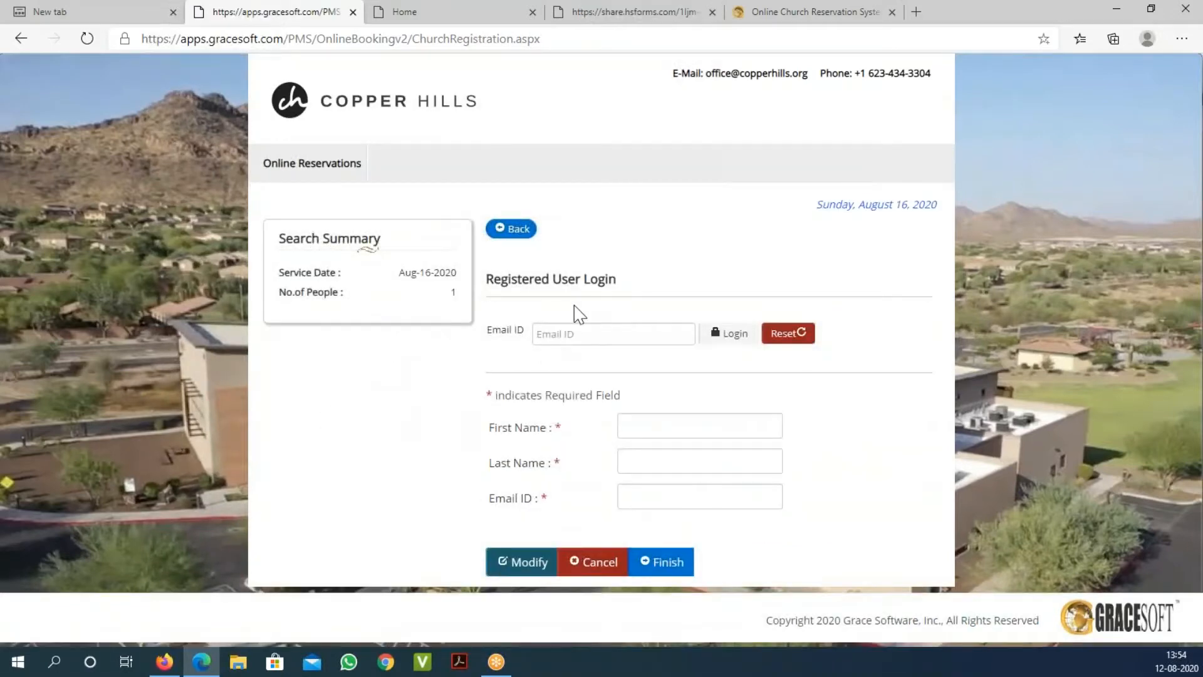
click(645, 423)
key(Escape)
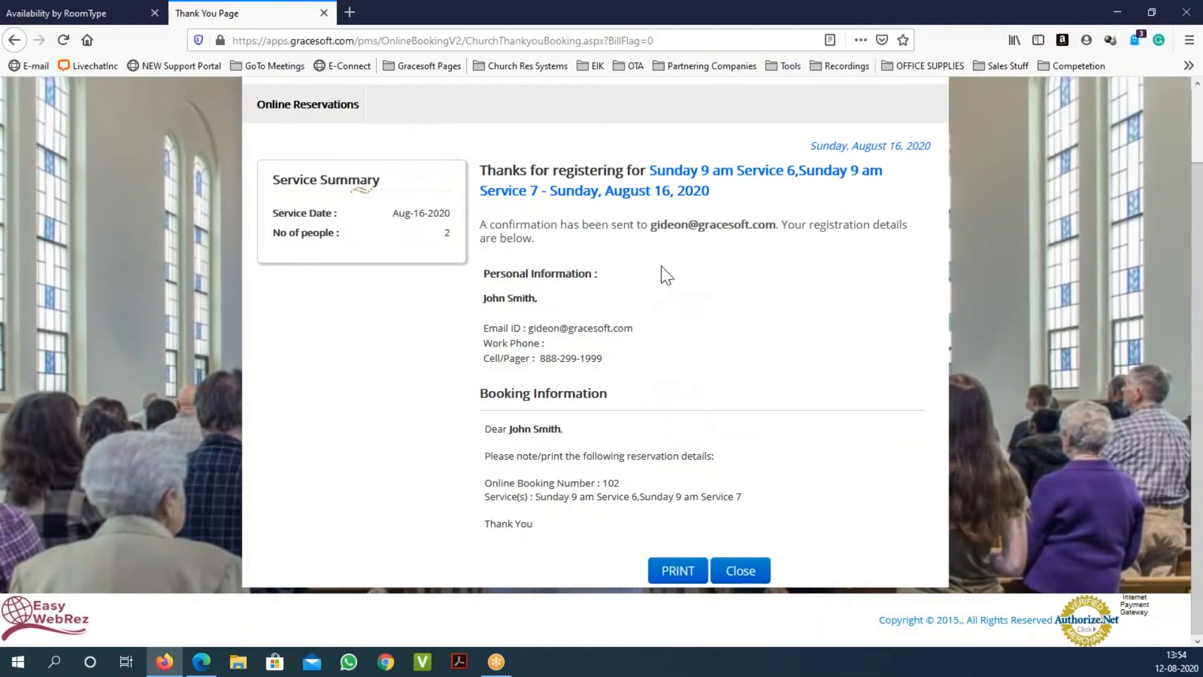
Step: Scroll the Thank You page, then switch to the Availability by RoomType weekly calendar
scroll(571, 327, up, 2)
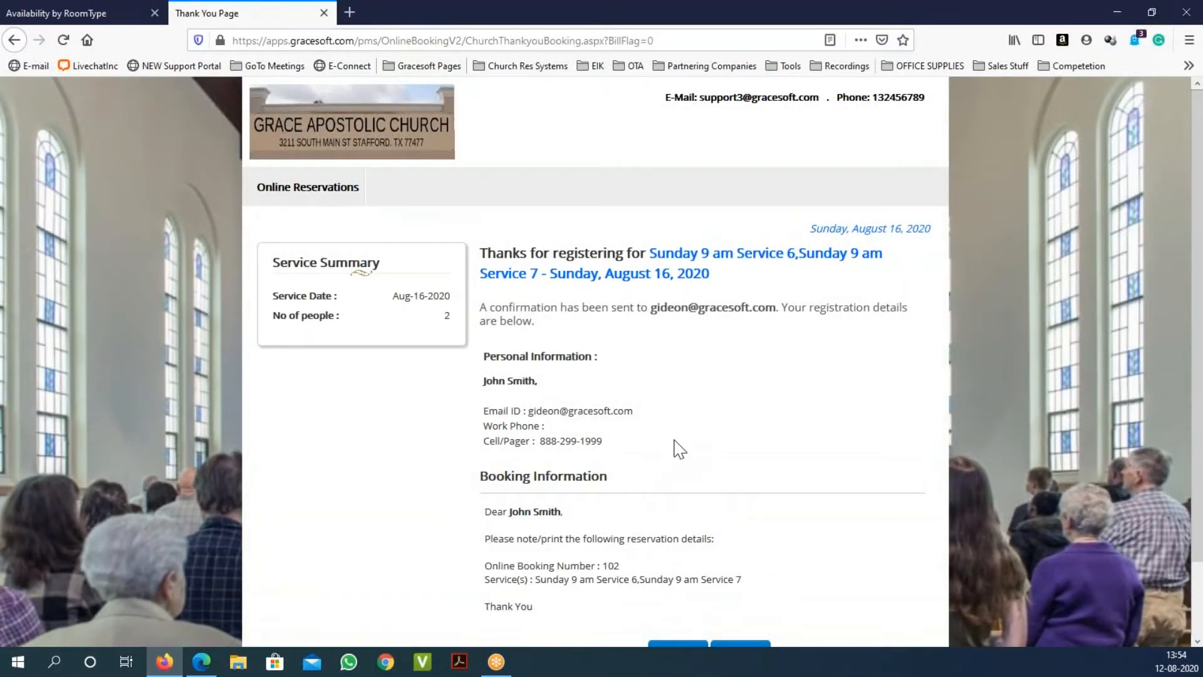
scroll(677, 448, down, 2)
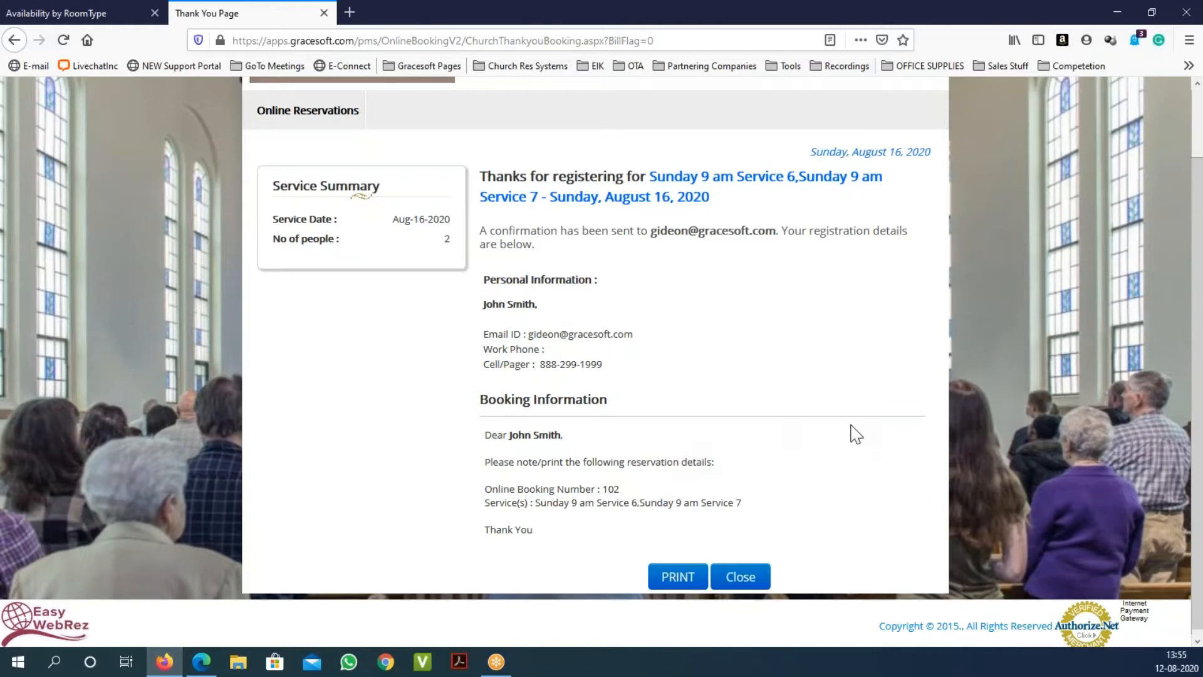
click(54, 17)
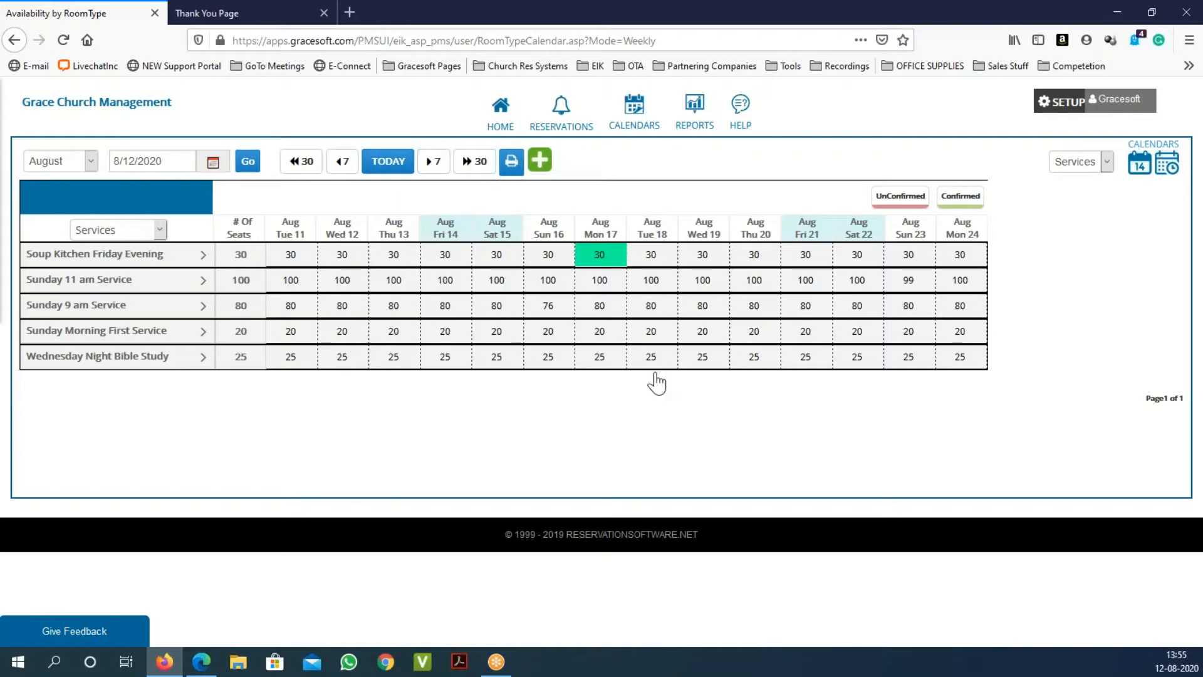
click(201, 305)
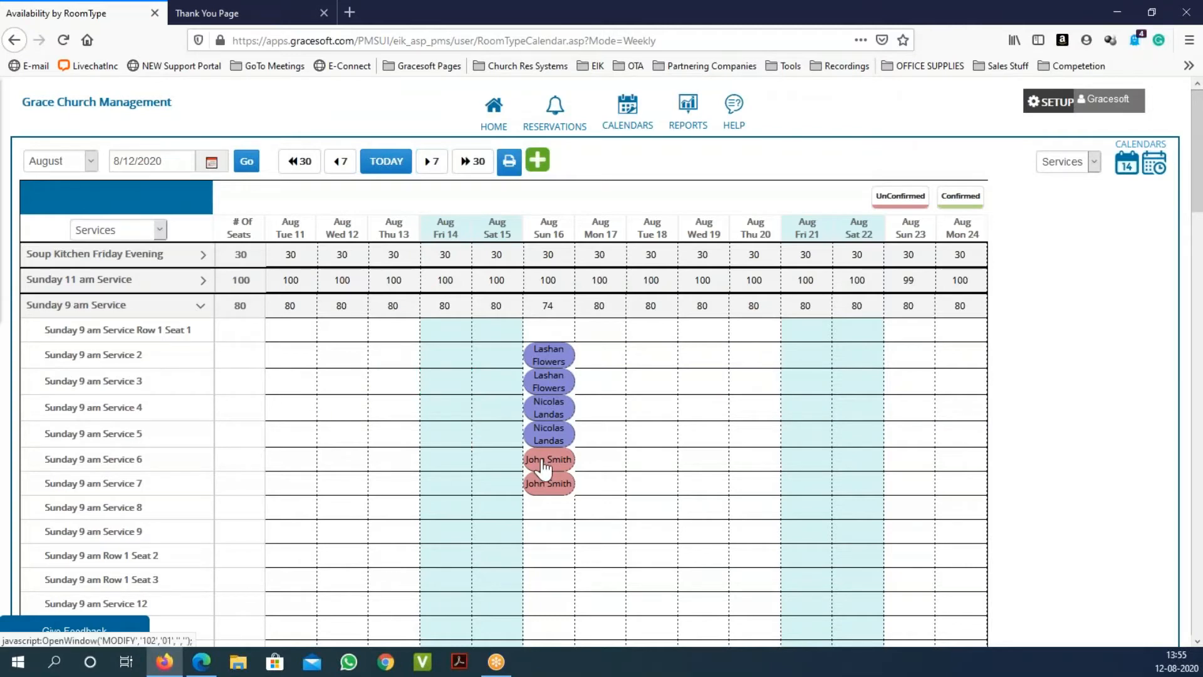
mouse_move(542, 465)
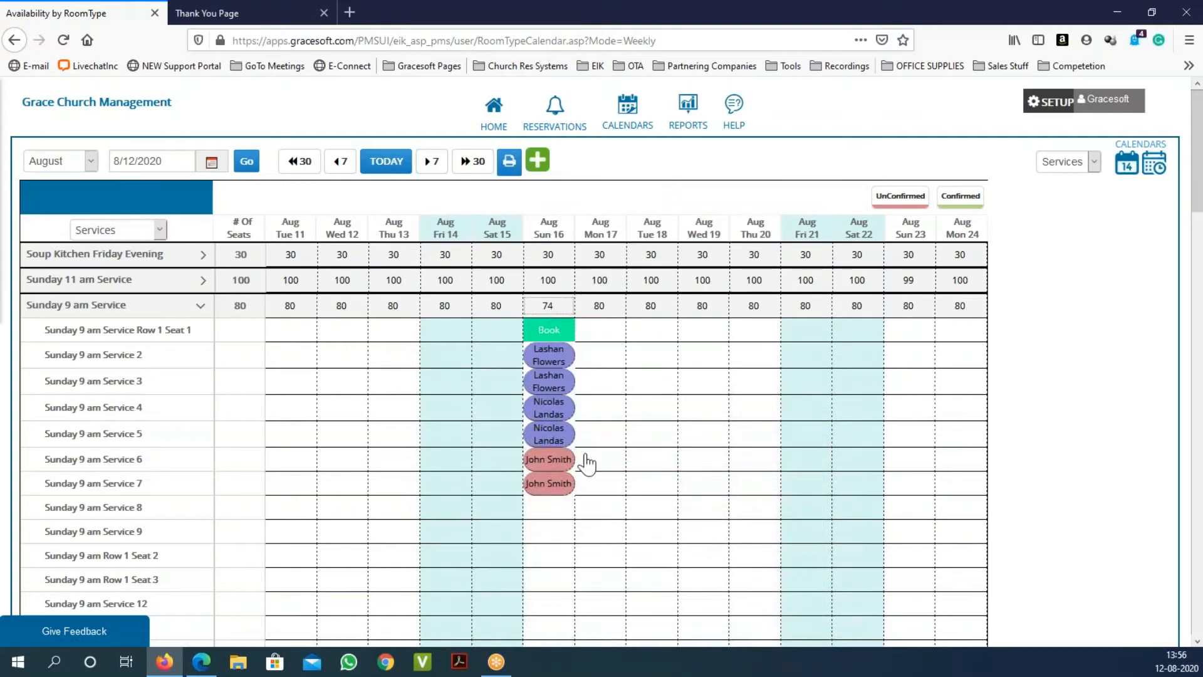
scroll(648, 382, down, 3)
scroll(635, 391, down, 6)
scroll(636, 391, up, 10)
Step: List all reservations and check in reservation 102, the newest 8/16 booking
click(561, 124)
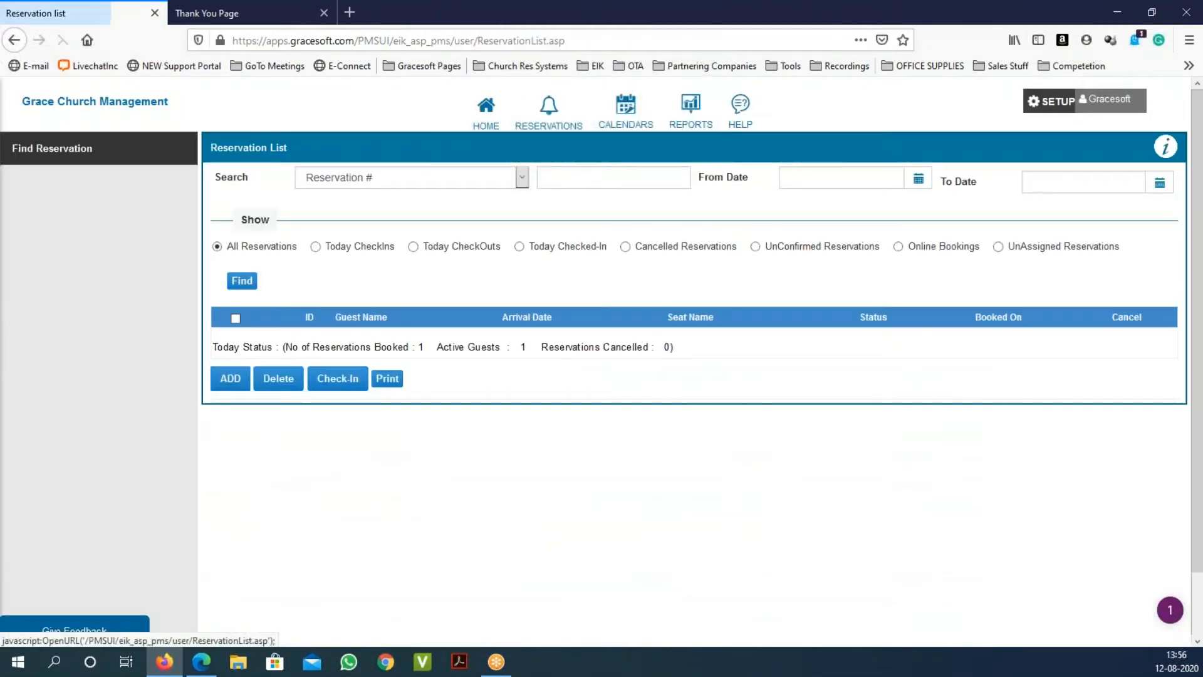
click(242, 280)
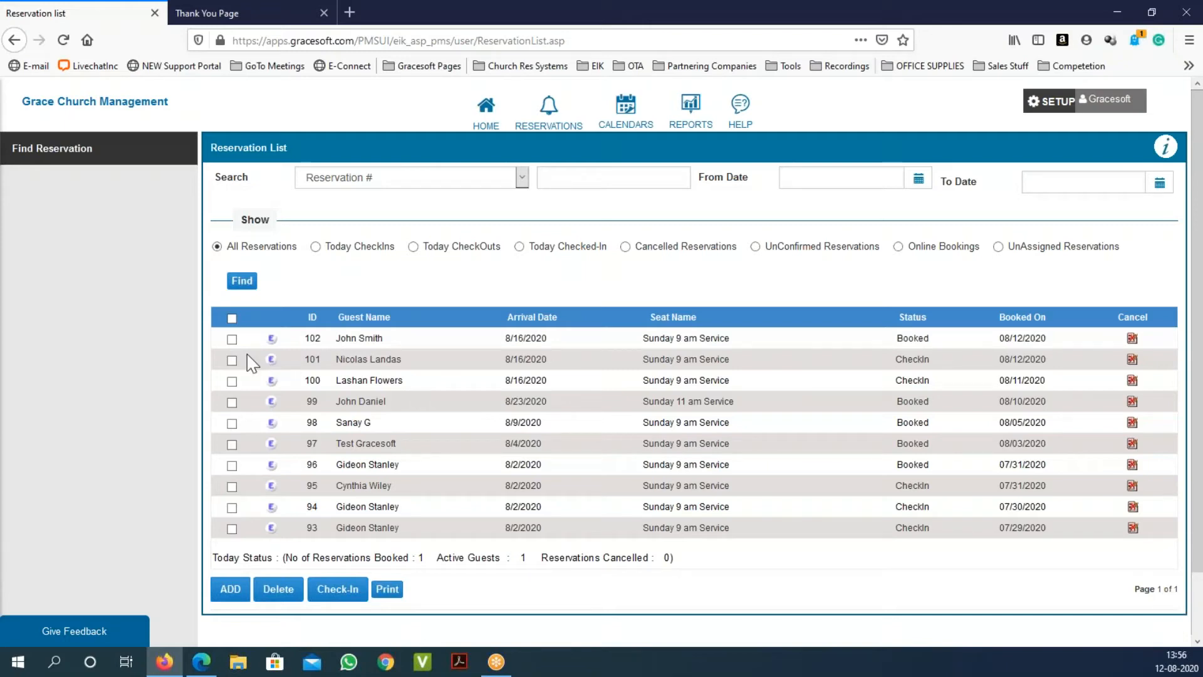
click(232, 339)
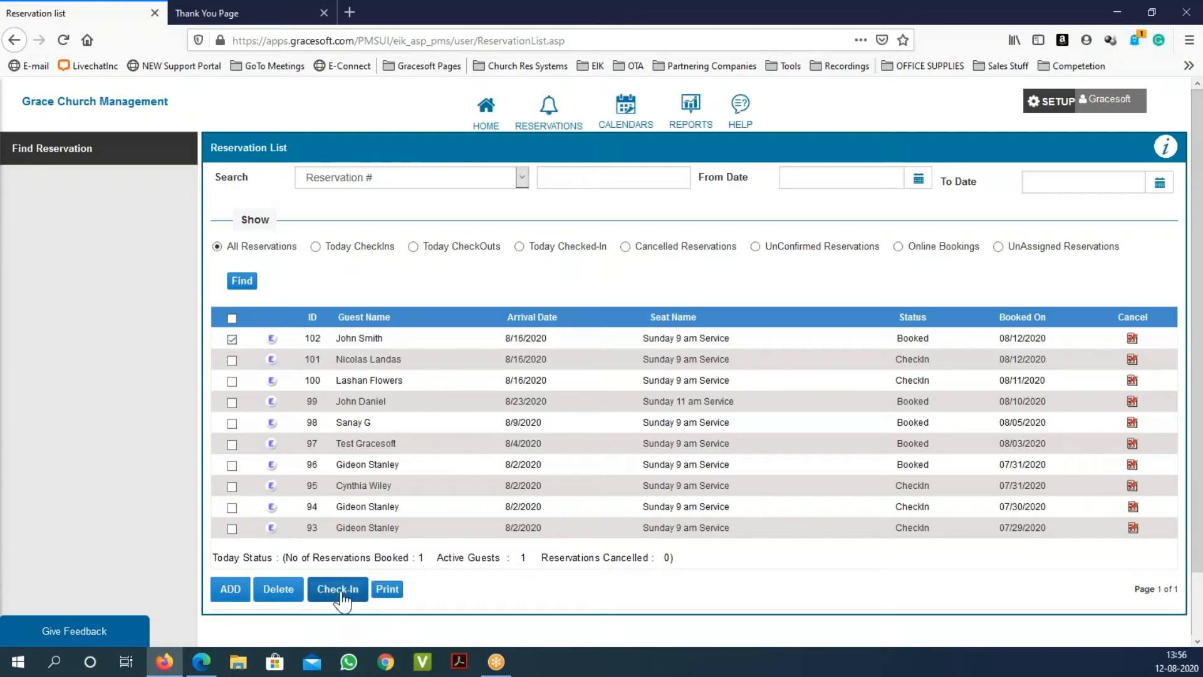
click(344, 589)
click(623, 308)
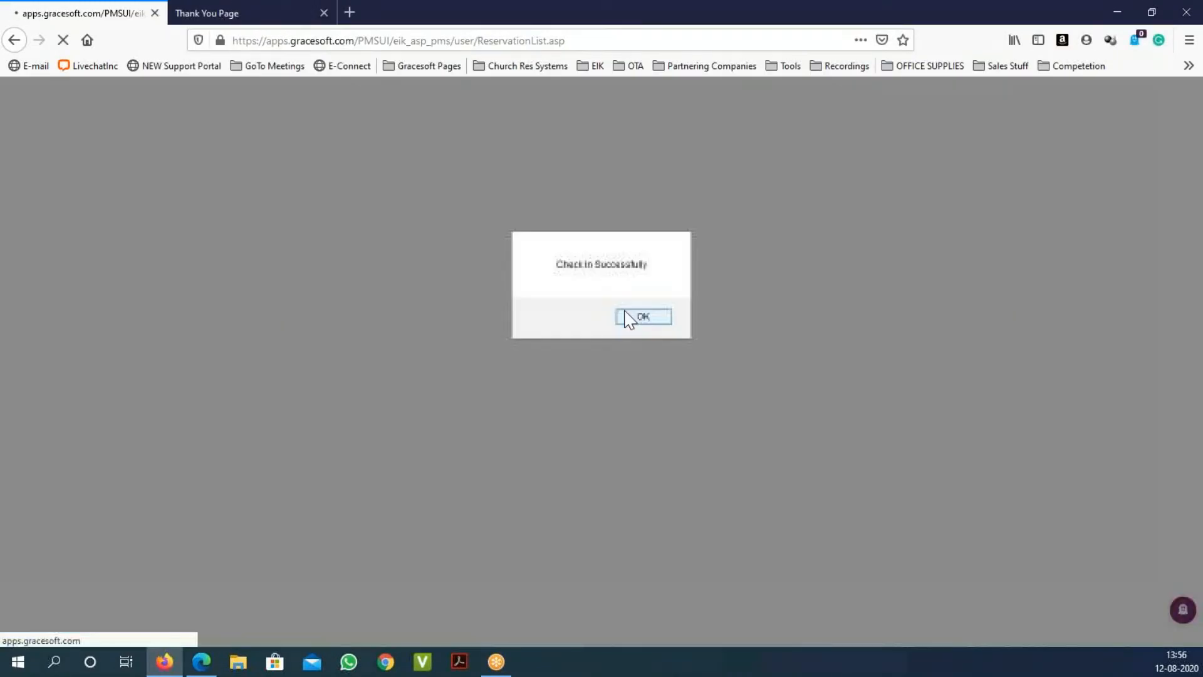
click(642, 321)
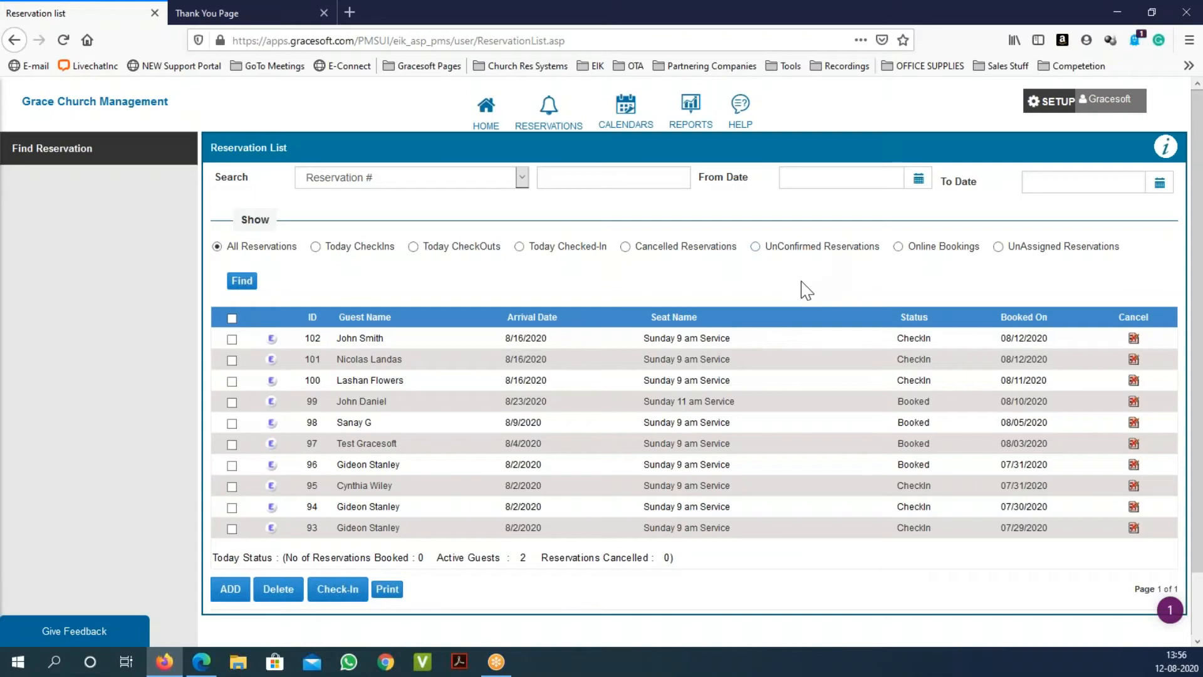
Step: Return to the weekly calendar and expand the Sunday 9 am Service seat list
click(626, 112)
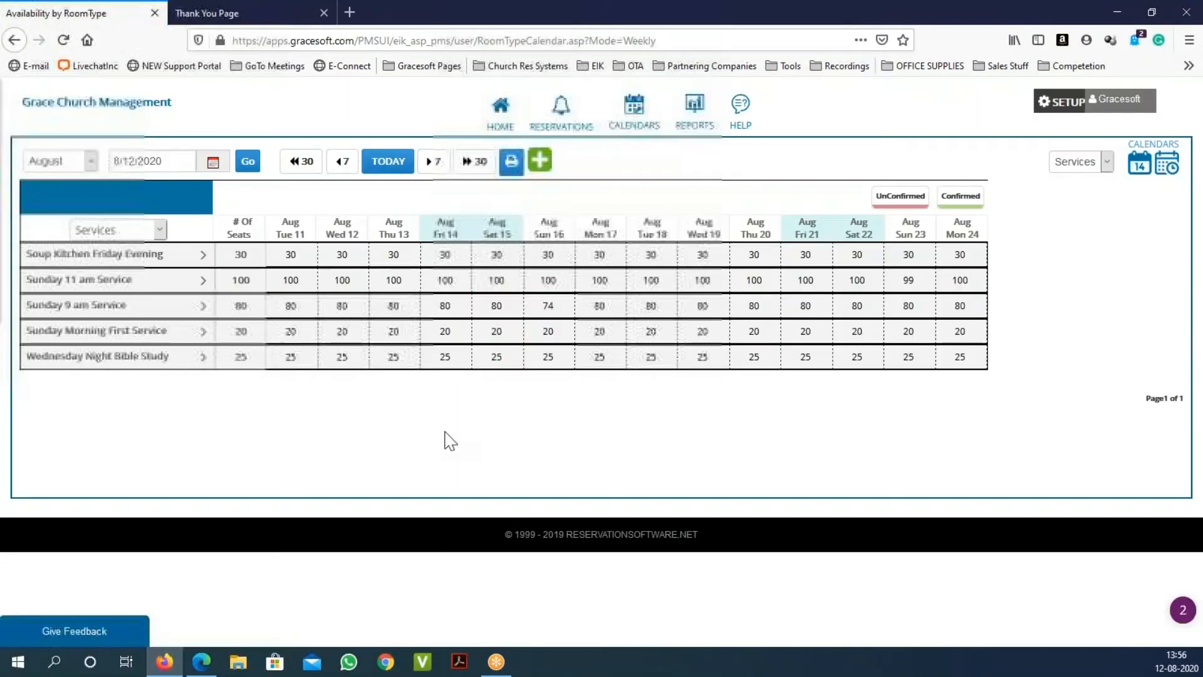
click(203, 307)
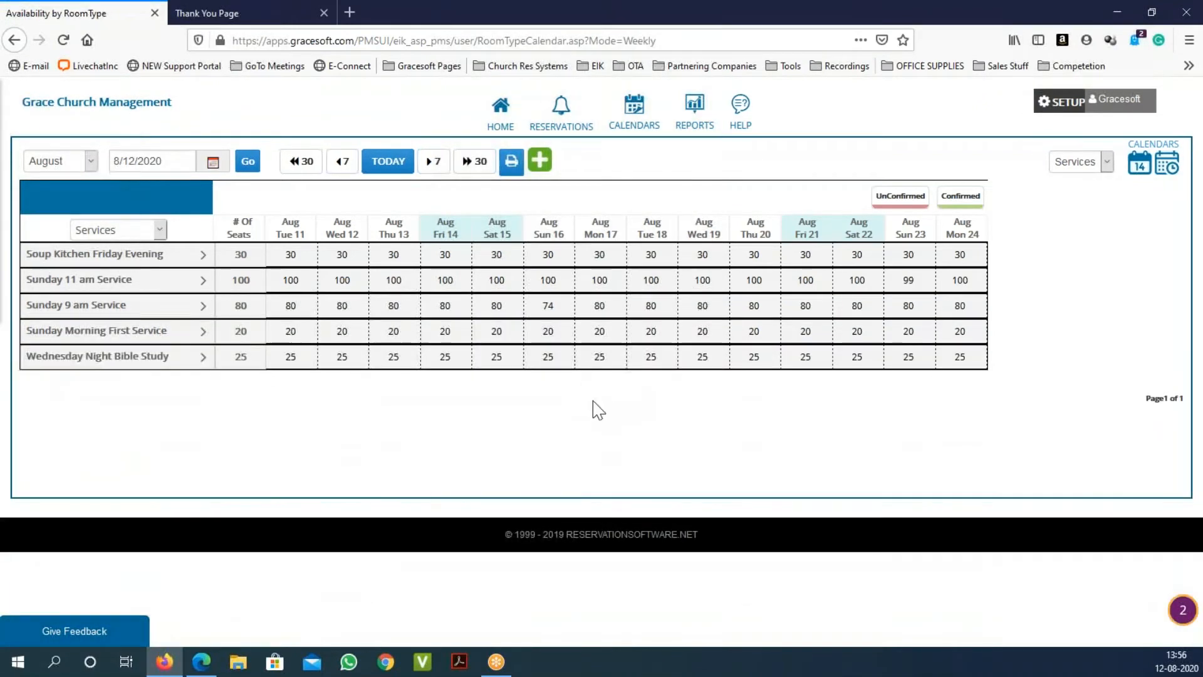
click(201, 307)
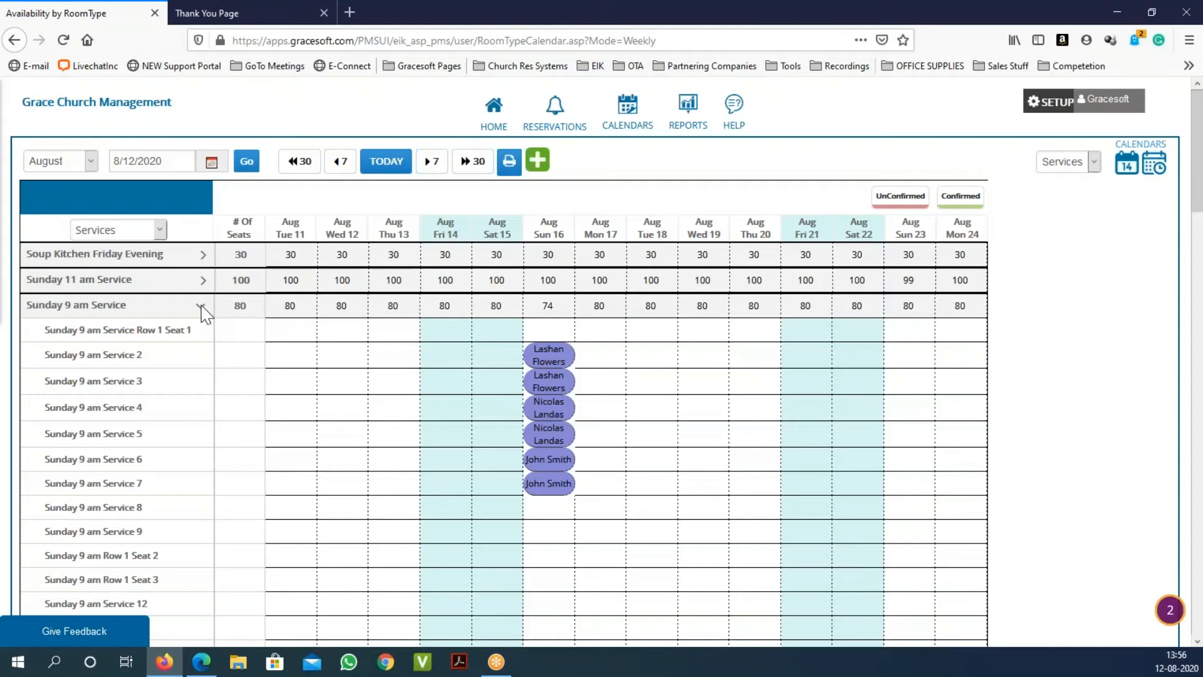
click(689, 121)
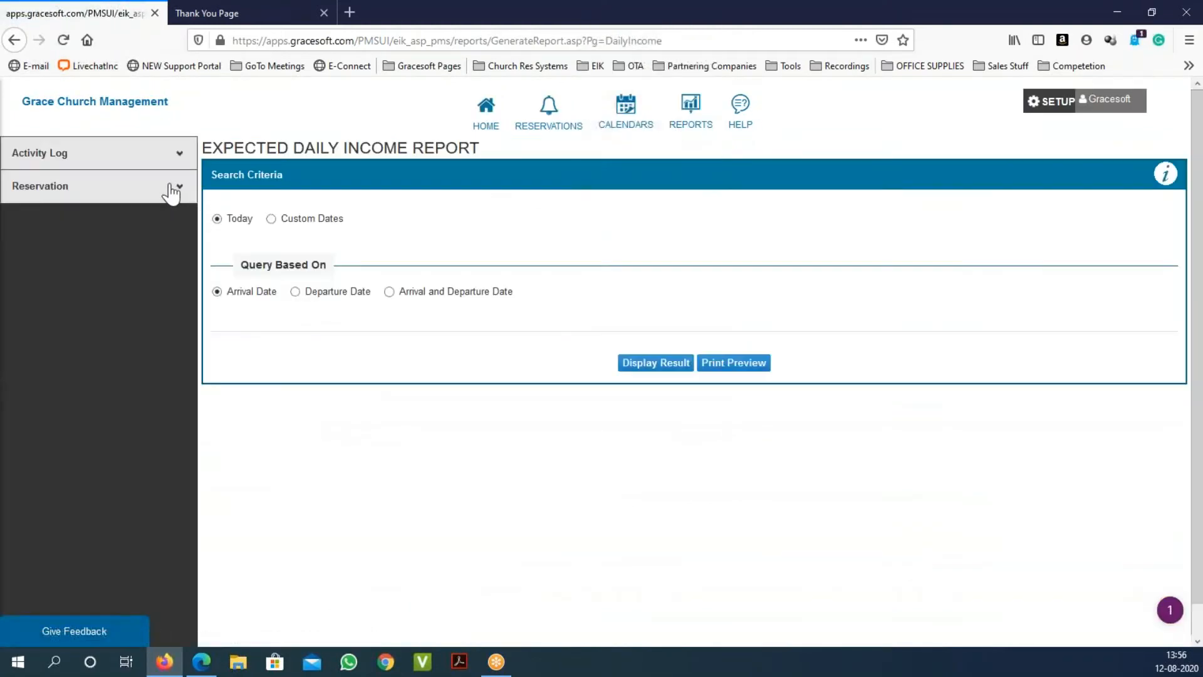
Step: Expand the Reservation reports list in the sidebar, then go to the SETUP home page
click(170, 187)
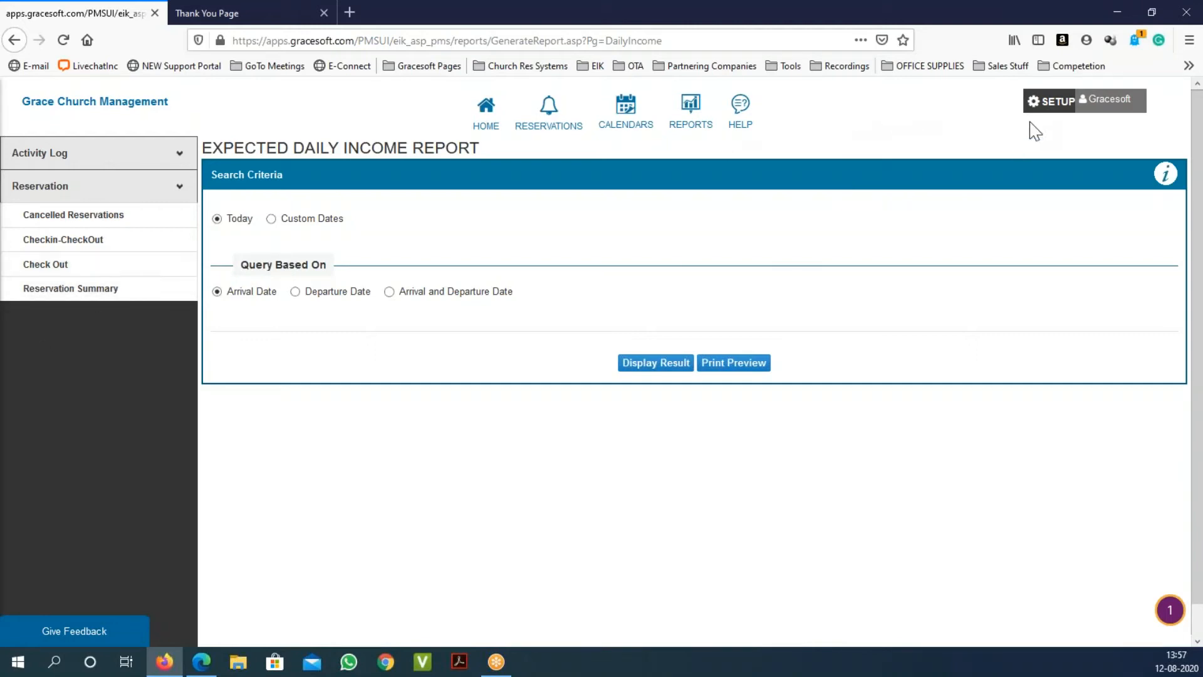
click(1050, 106)
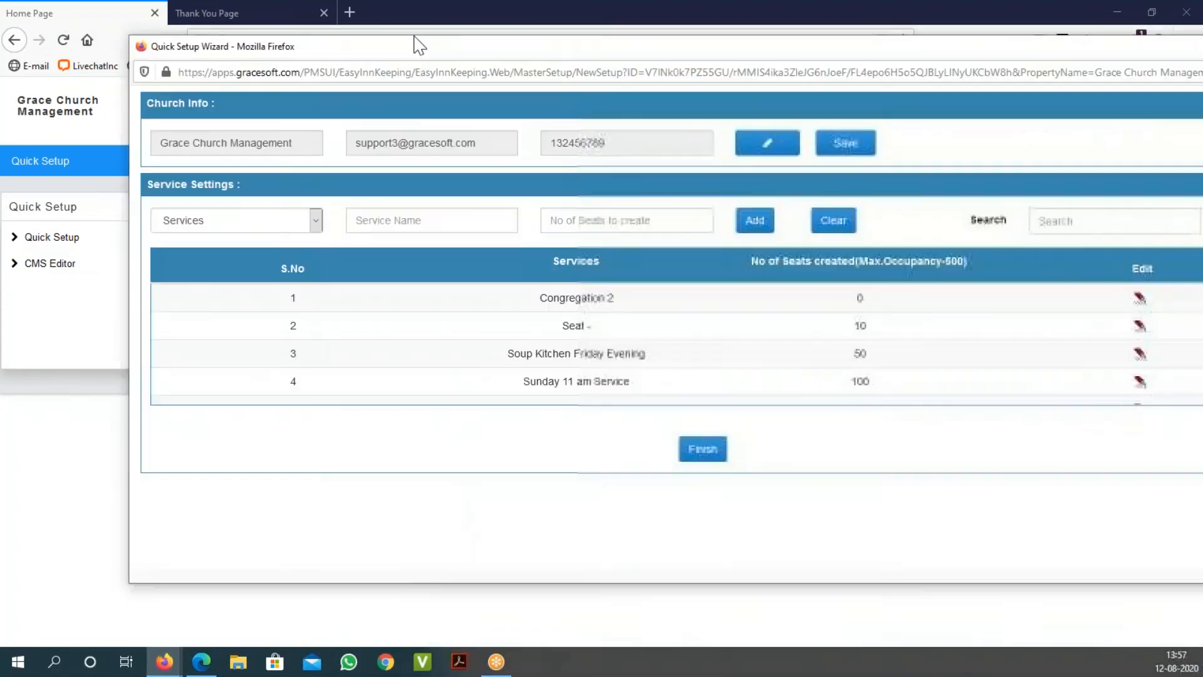
Step: Bring the Quick Setup Wizard into view and load Sunday Morning Second Service for editing
drag(415, 41, 309, 40)
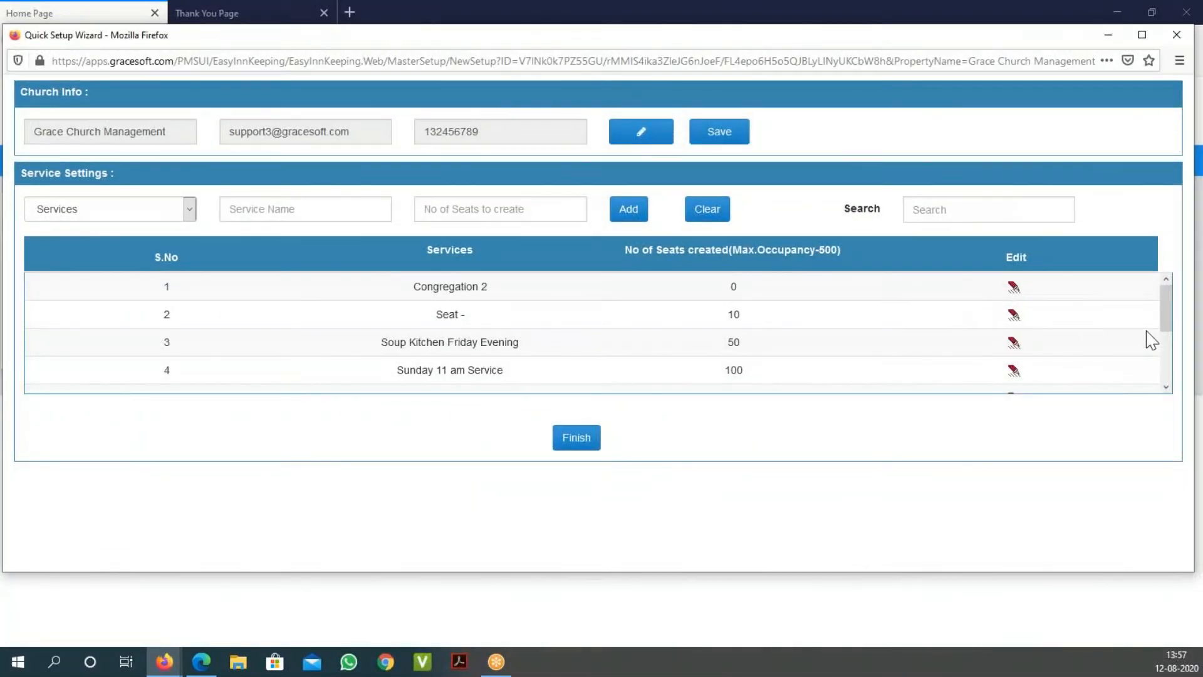
drag(1167, 317, 1181, 374)
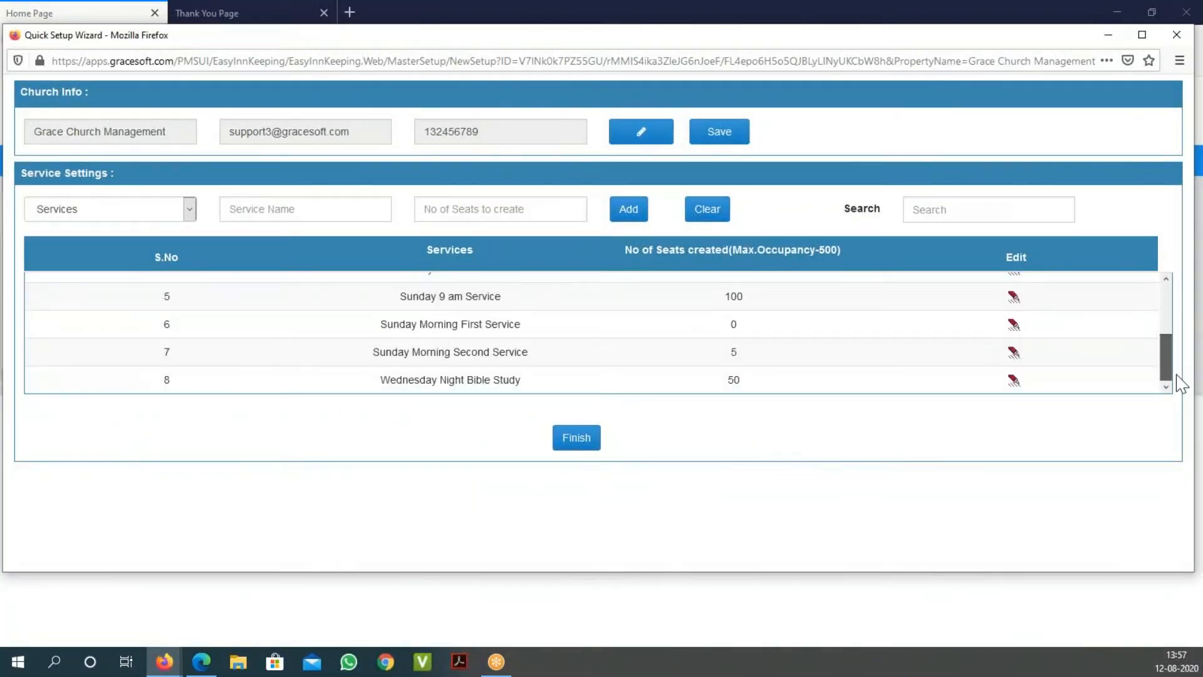
triple_click(416, 379)
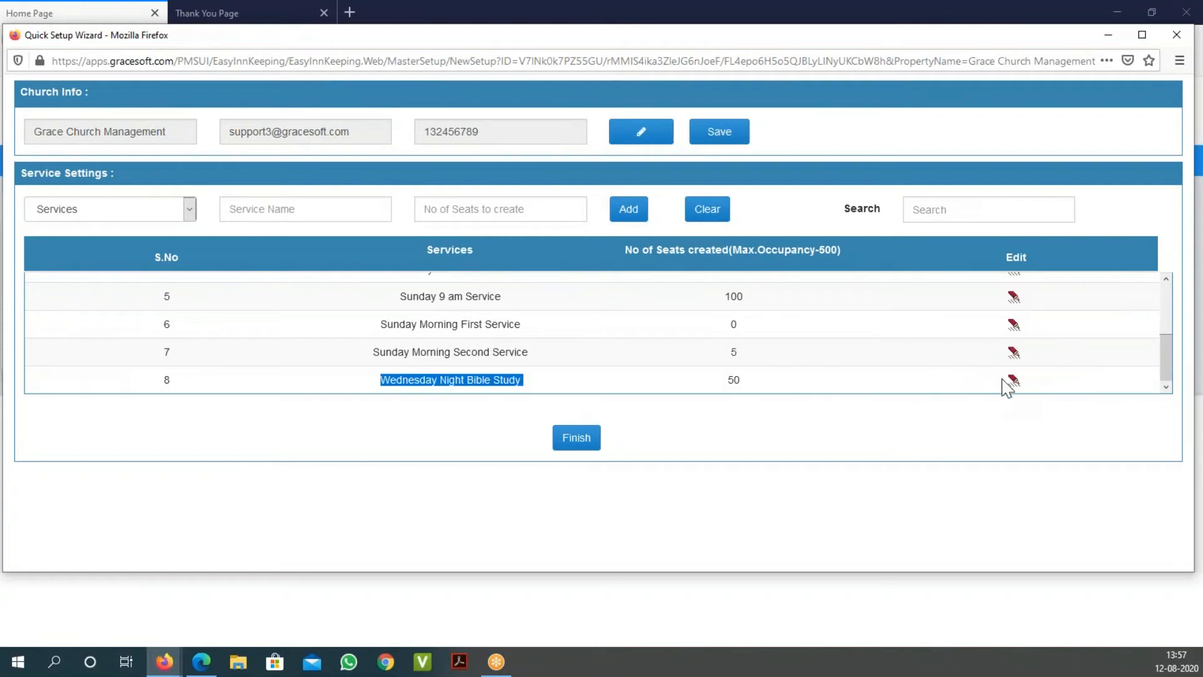
double_click(445, 351)
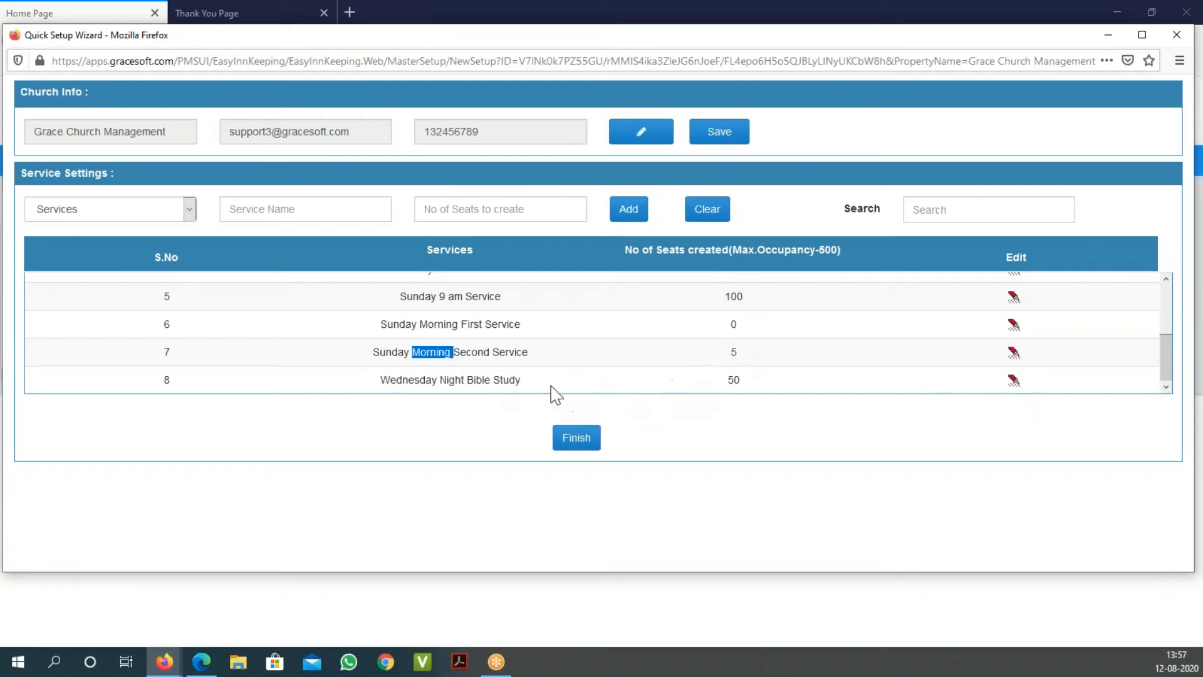
double_click(524, 352)
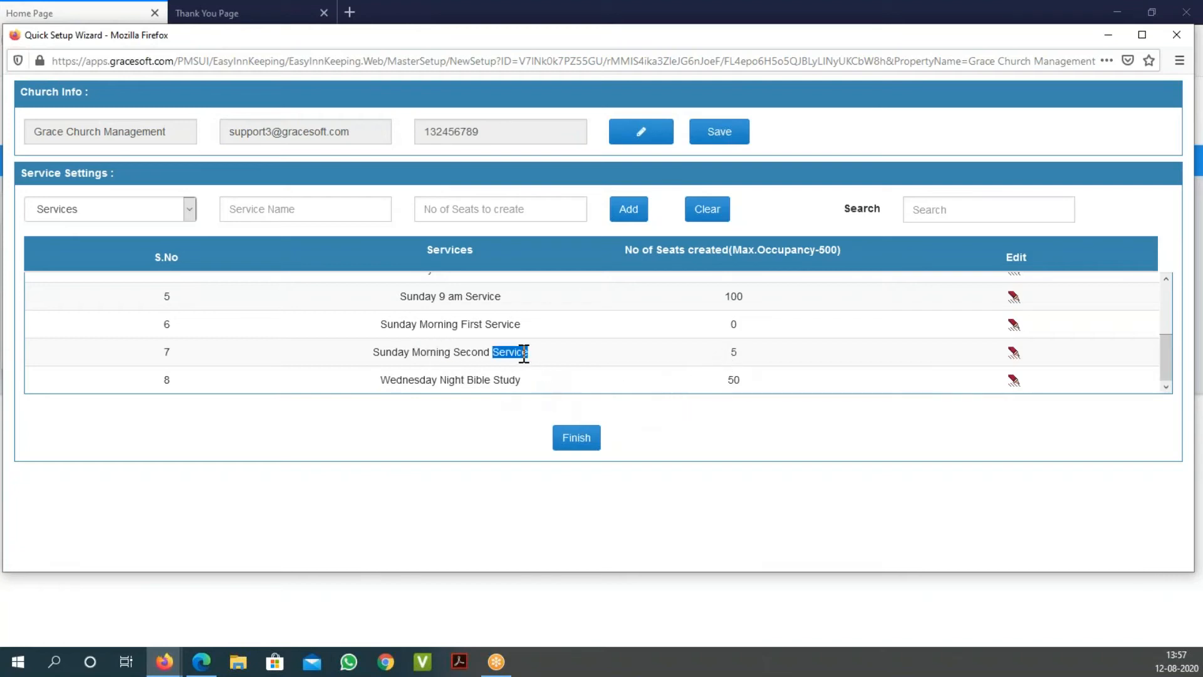
click(1013, 352)
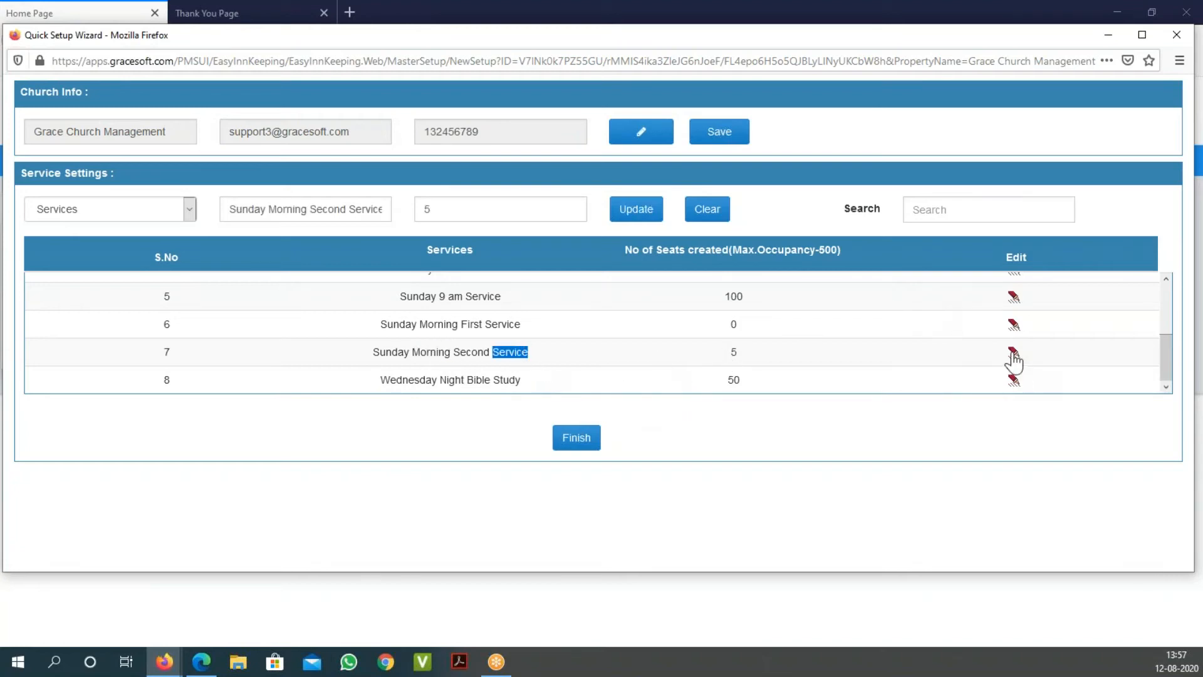
Step: Change its seat count from 5 to 50, save the update, and close the wizard
click(446, 208)
key(BackSpace)
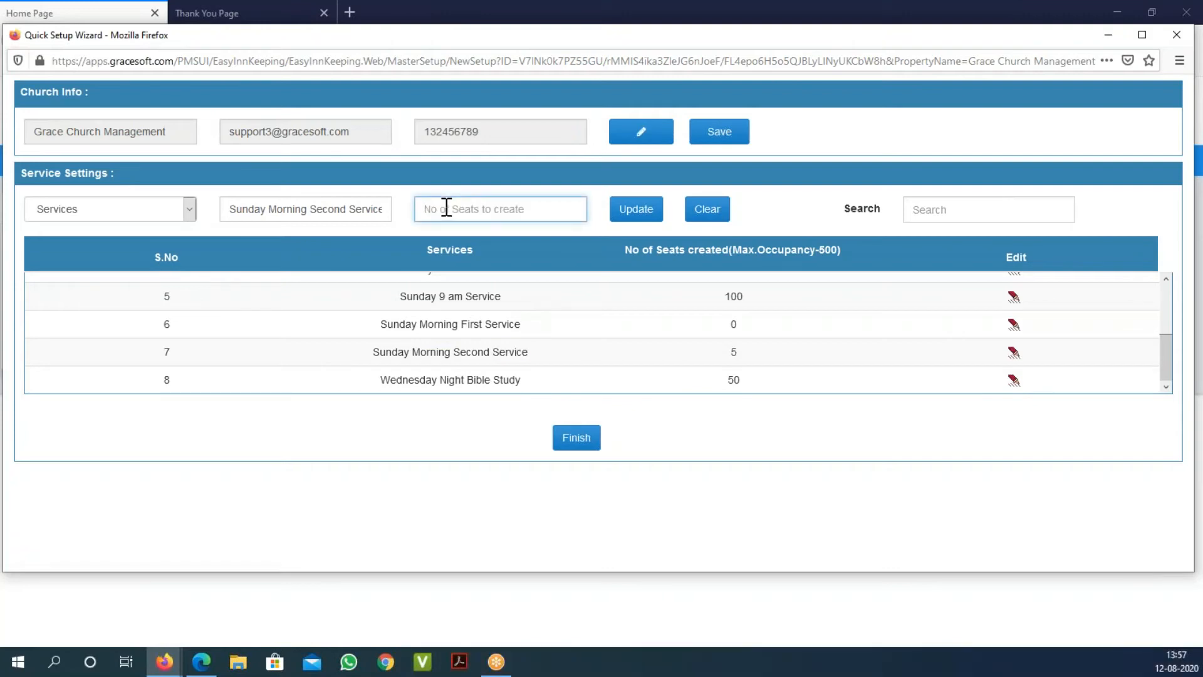
text(50)
click(638, 215)
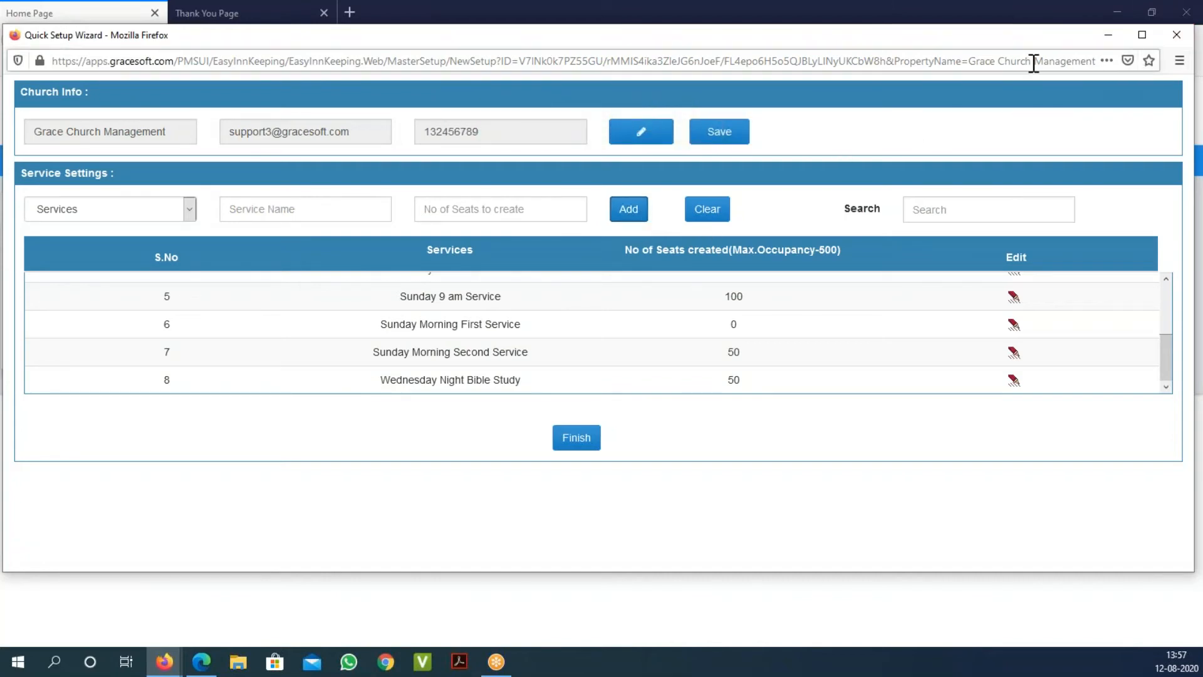
drag(1019, 41, 1016, 60)
click(1166, 51)
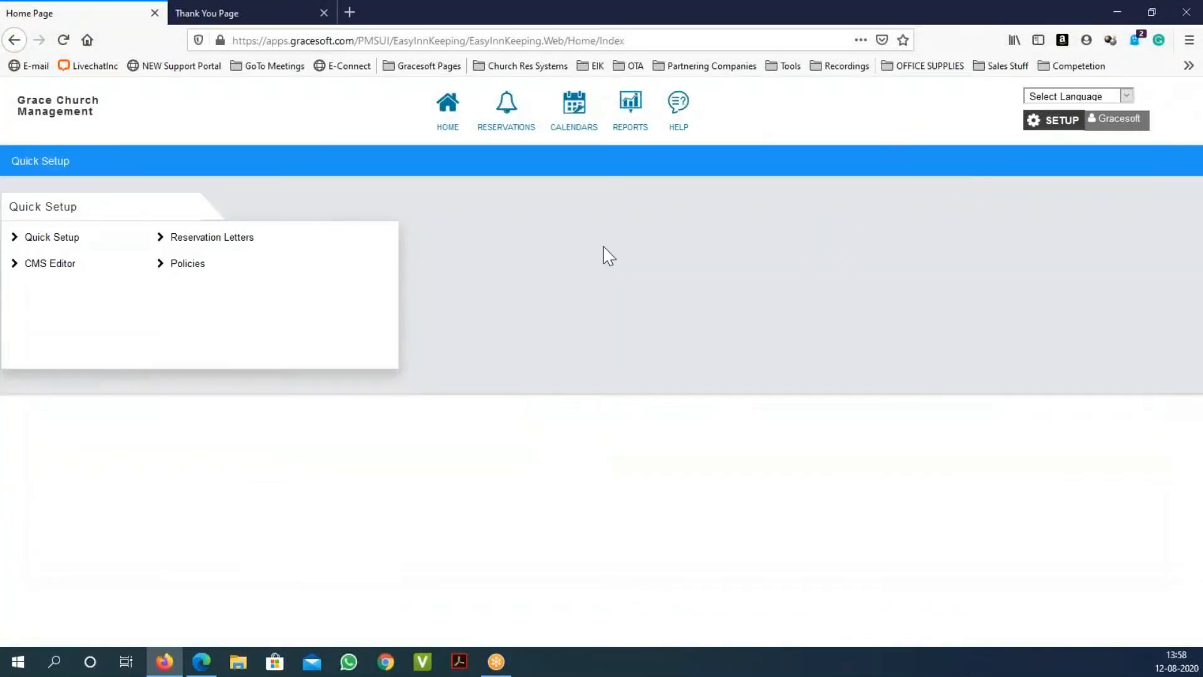
Step: Open the CMS Editor, scroll through the online booking page content, and close the editor window
click(74, 262)
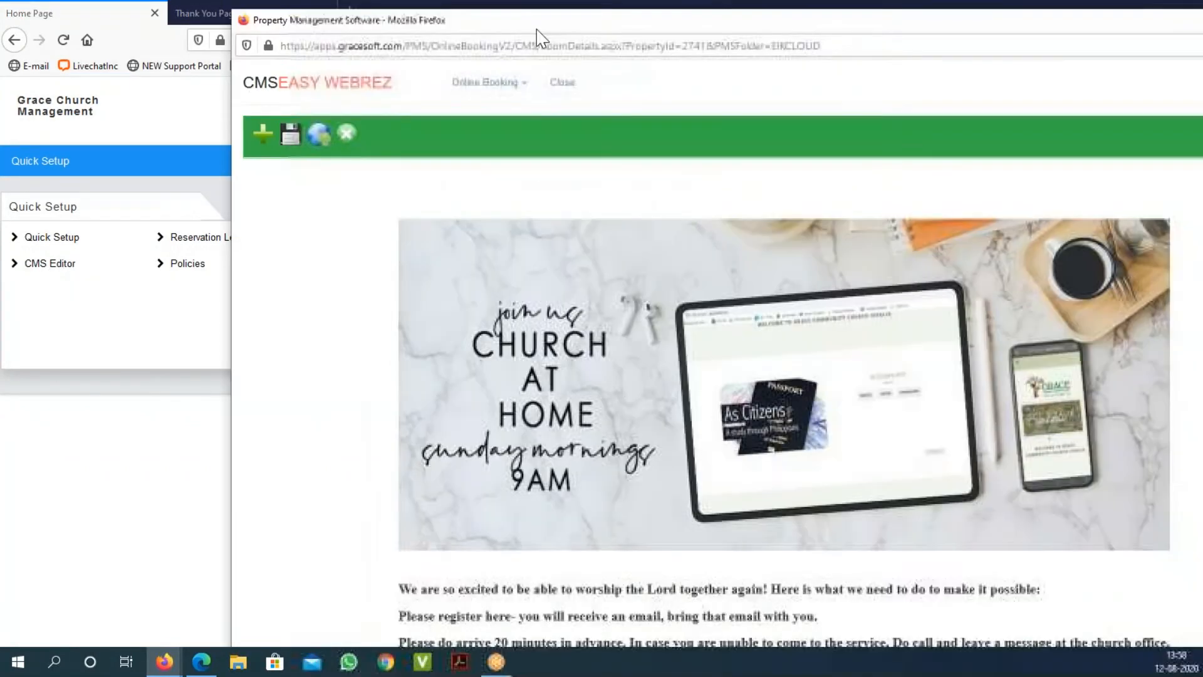
scroll(744, 231, down, 4)
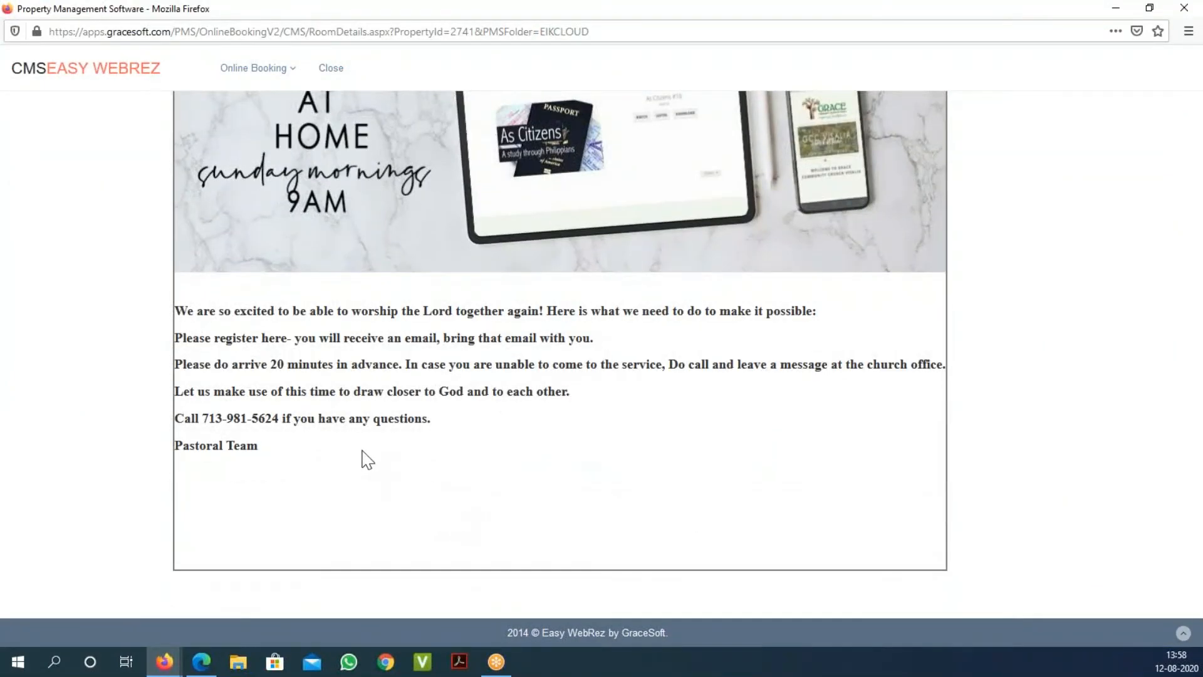
scroll(388, 448, up, 4)
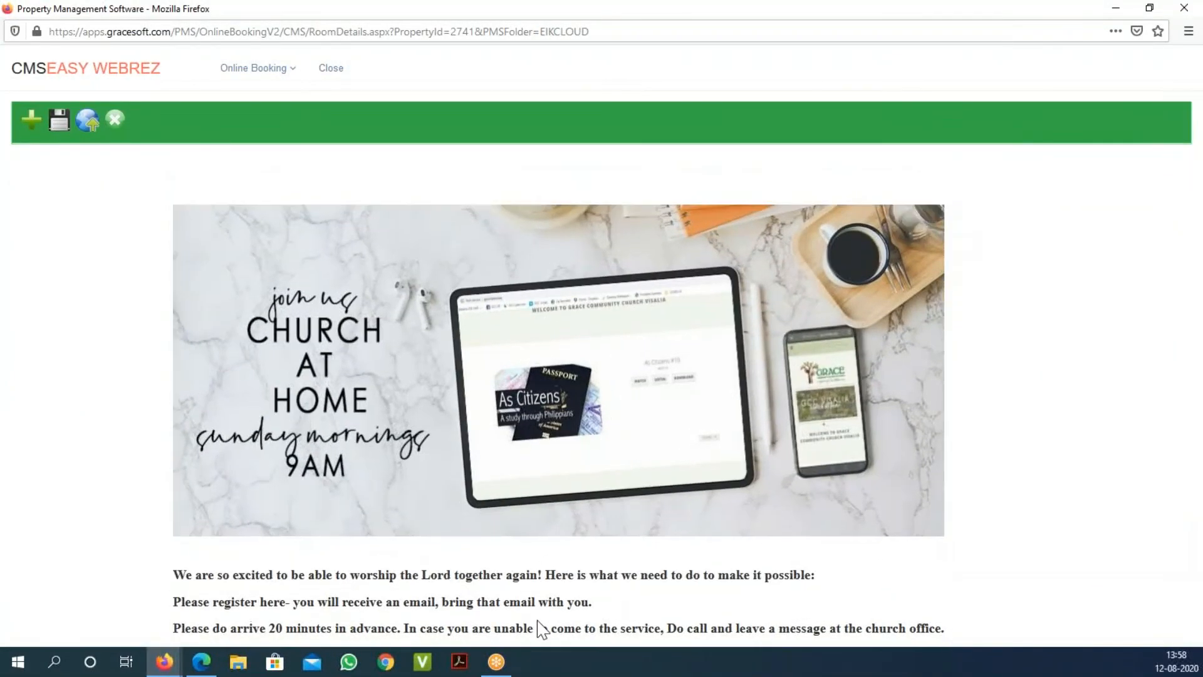
scroll(523, 476, down, 4)
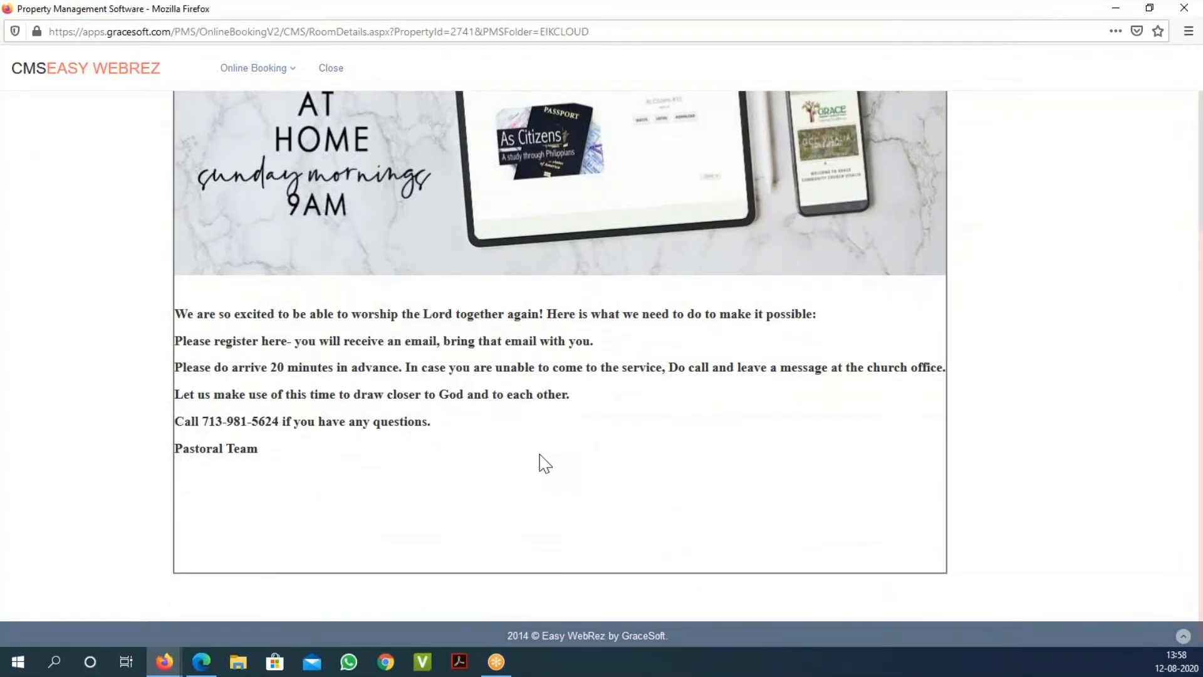
scroll(960, 156, up, 4)
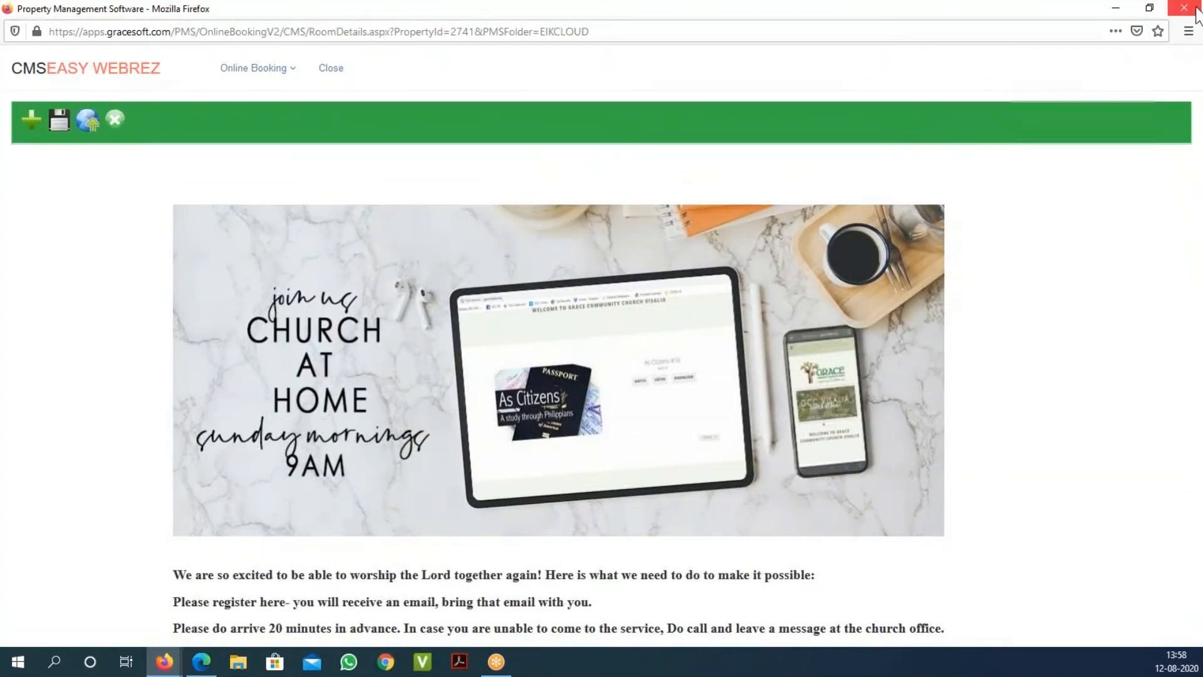
click(1183, 7)
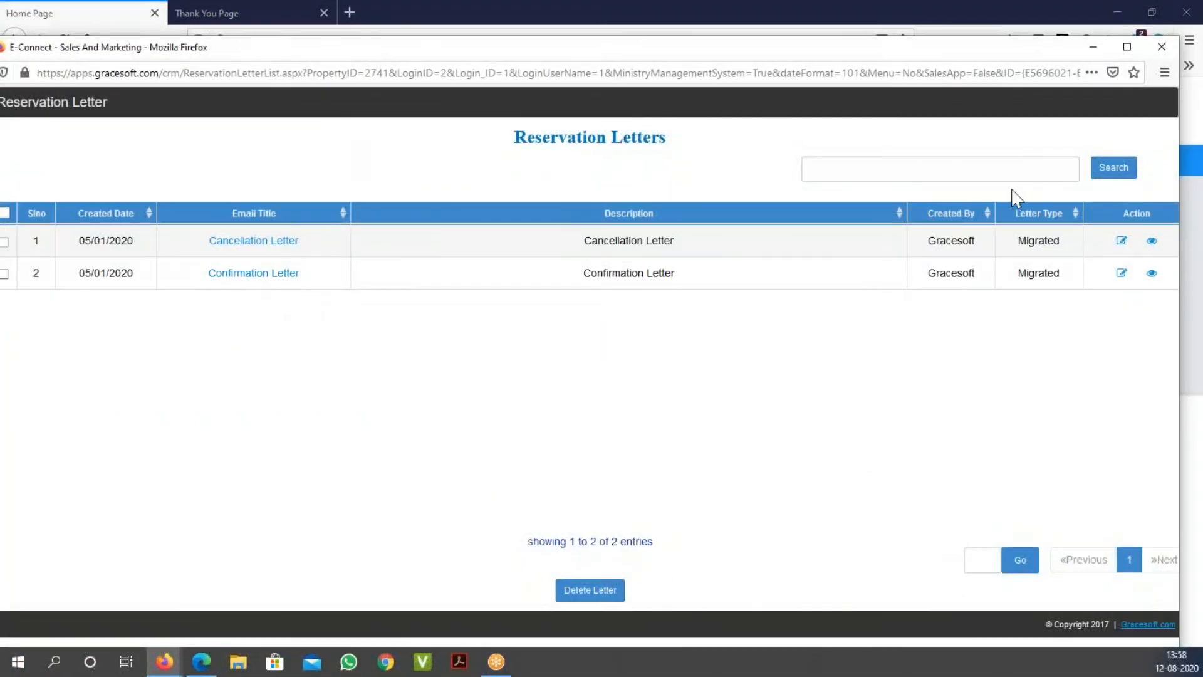
Step: Open the Confirmation Letter template for editing, scroll through it, and close the letter window
click(1122, 274)
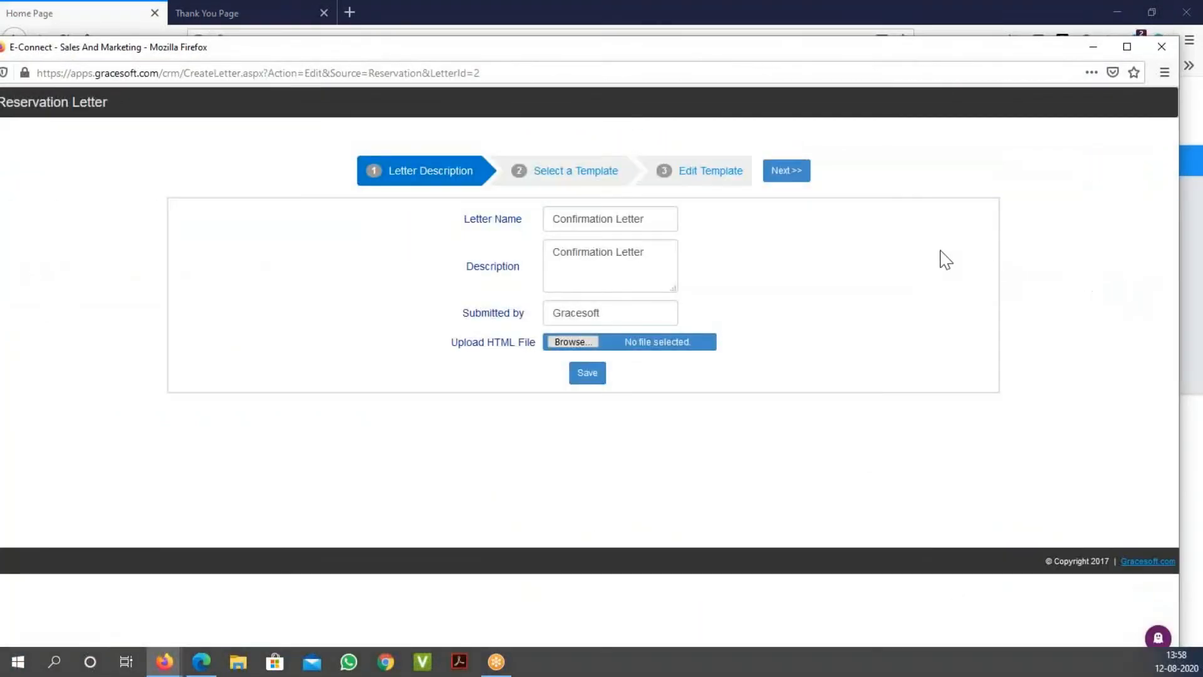
click(787, 170)
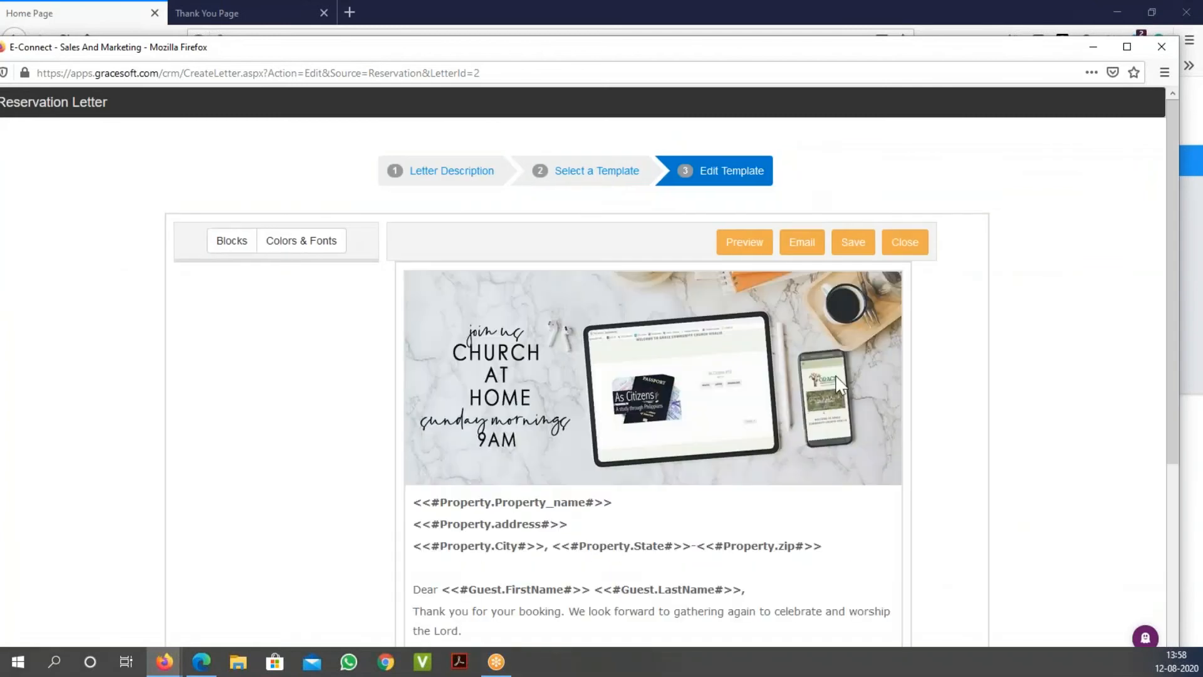
scroll(744, 373, down, 5)
scroll(555, 340, up, 5)
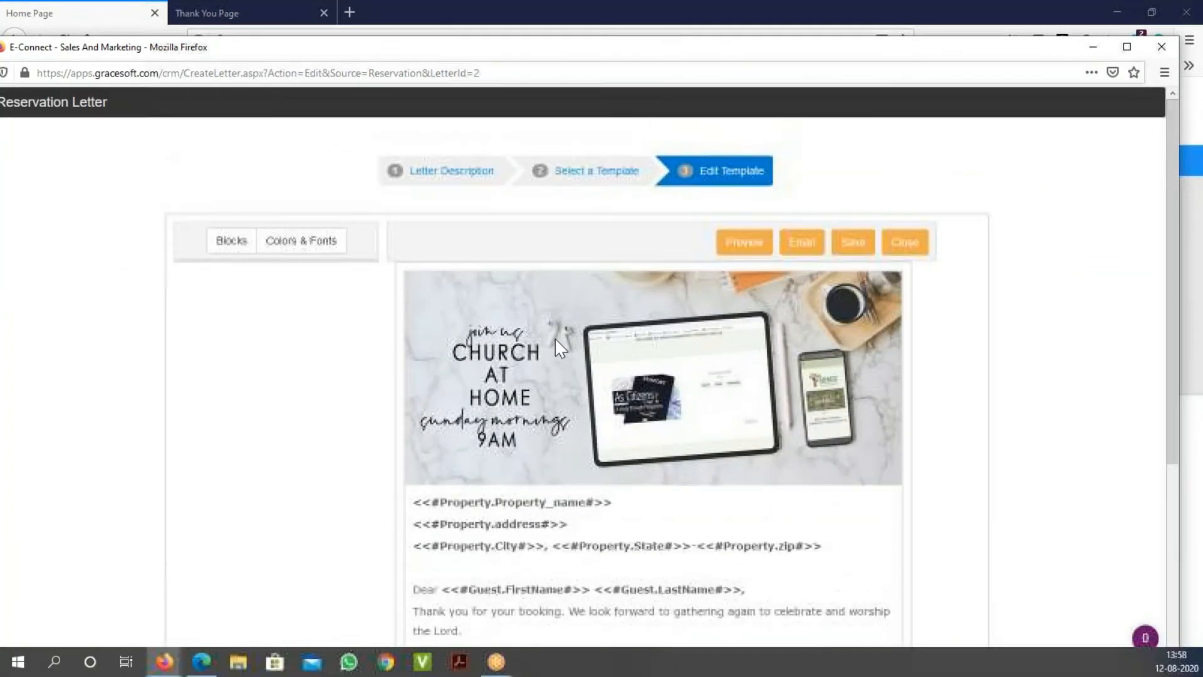
click(1161, 47)
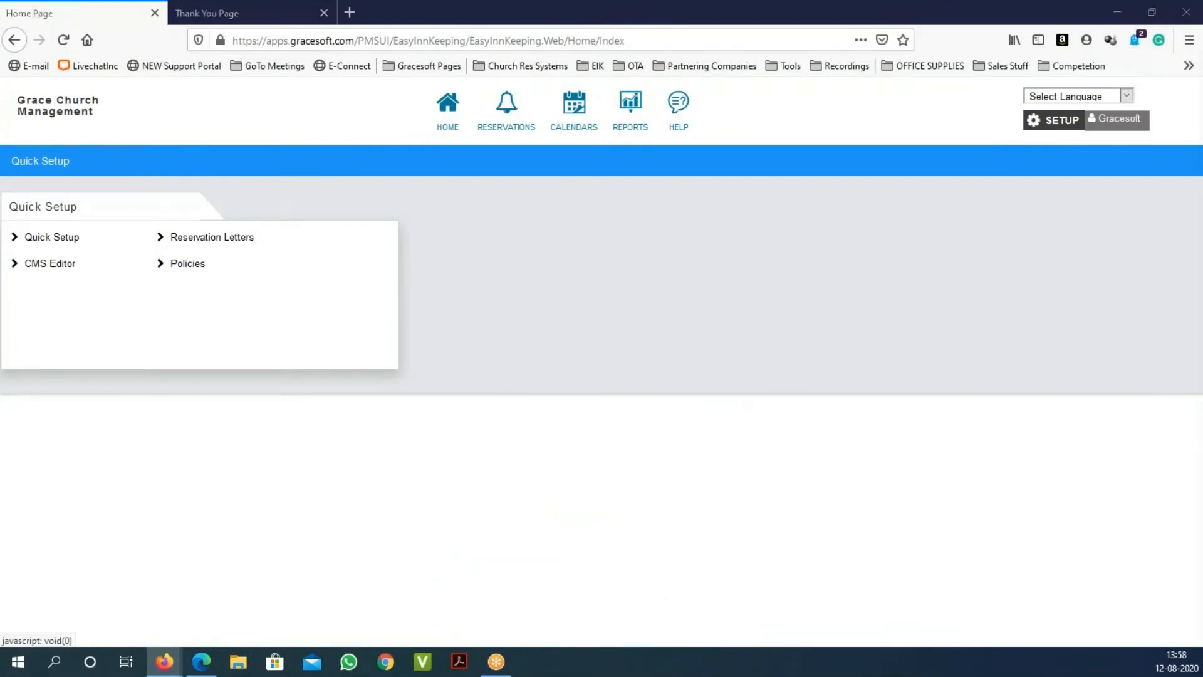
Step: Open the IMPORTANT policy, read its COVID guidelines, return to the policy list, and close the window
click(194, 266)
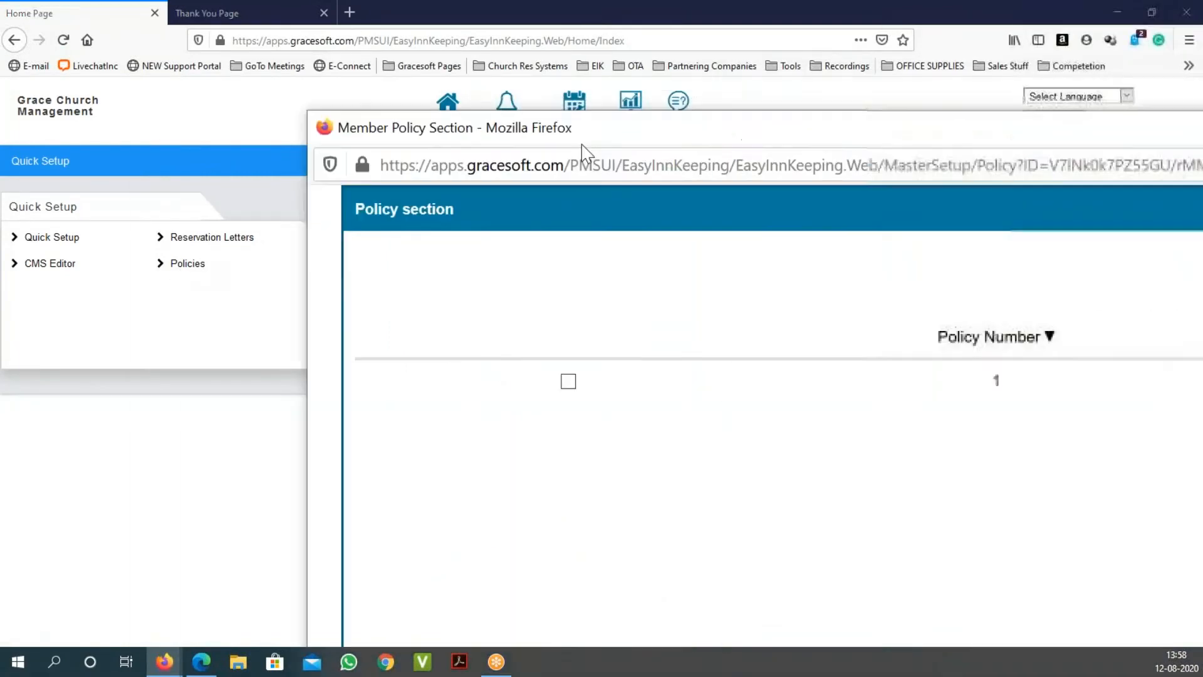
click(1112, 262)
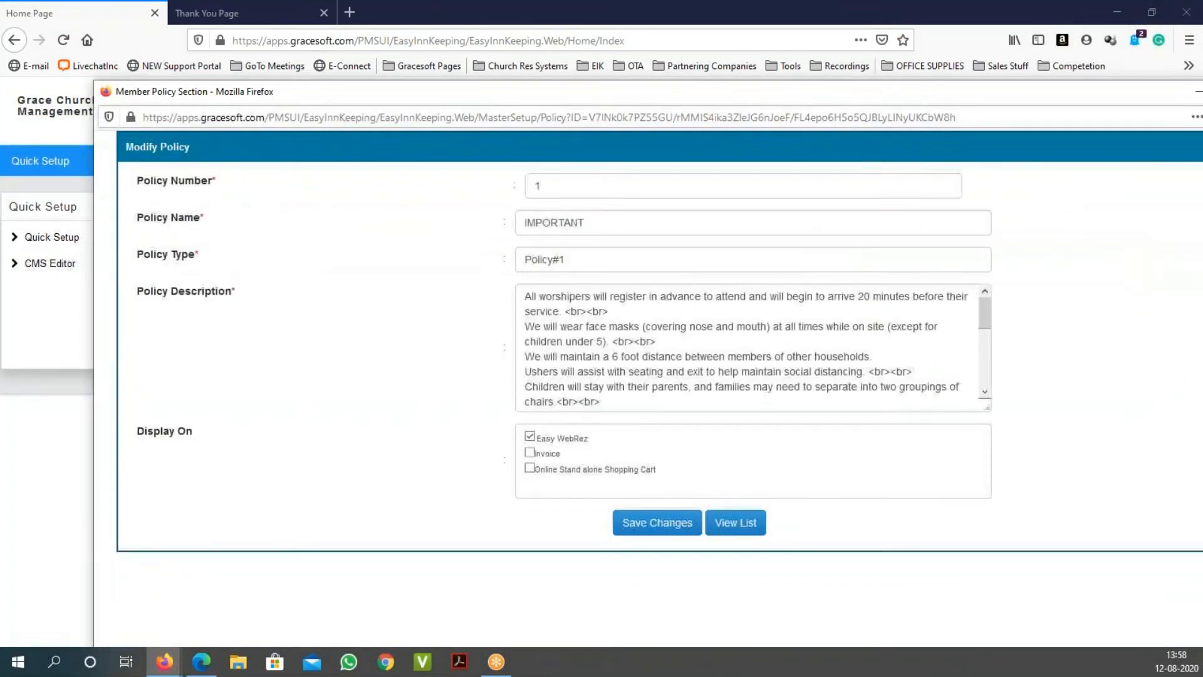
drag(985, 313, 1002, 403)
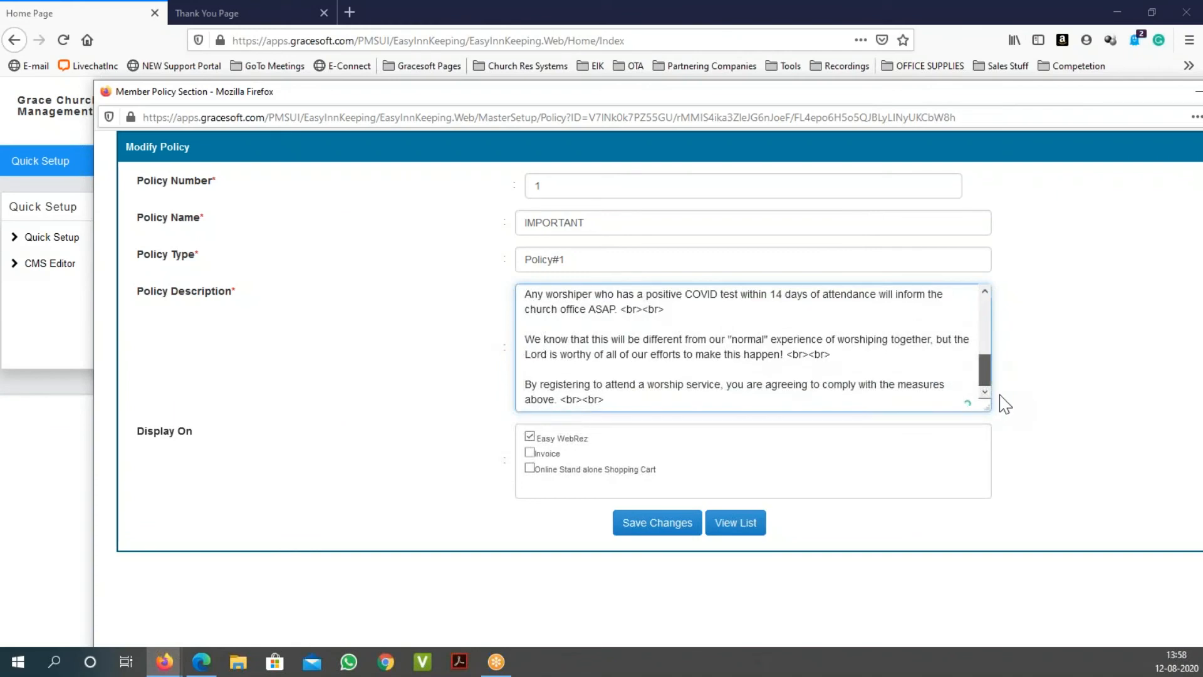
click(739, 524)
drag(934, 93, 852, 178)
click(1182, 171)
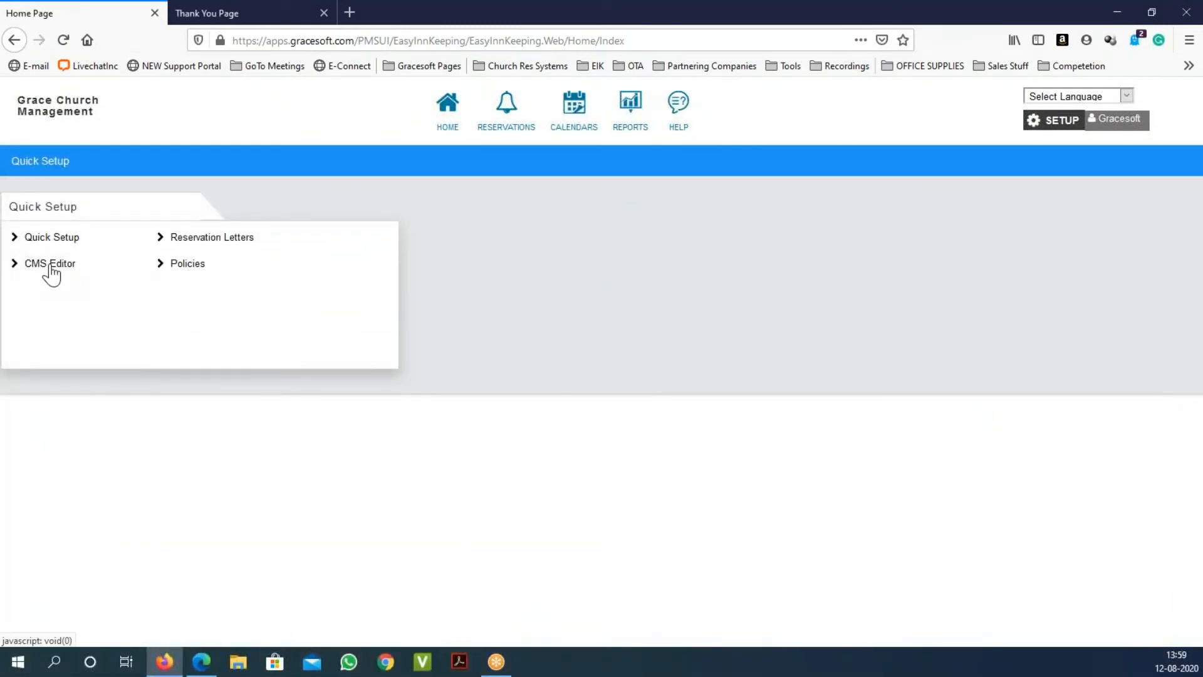
Step: Switch to the Thank You page tab and go to the church's Online Reservations booking page
click(235, 12)
click(295, 117)
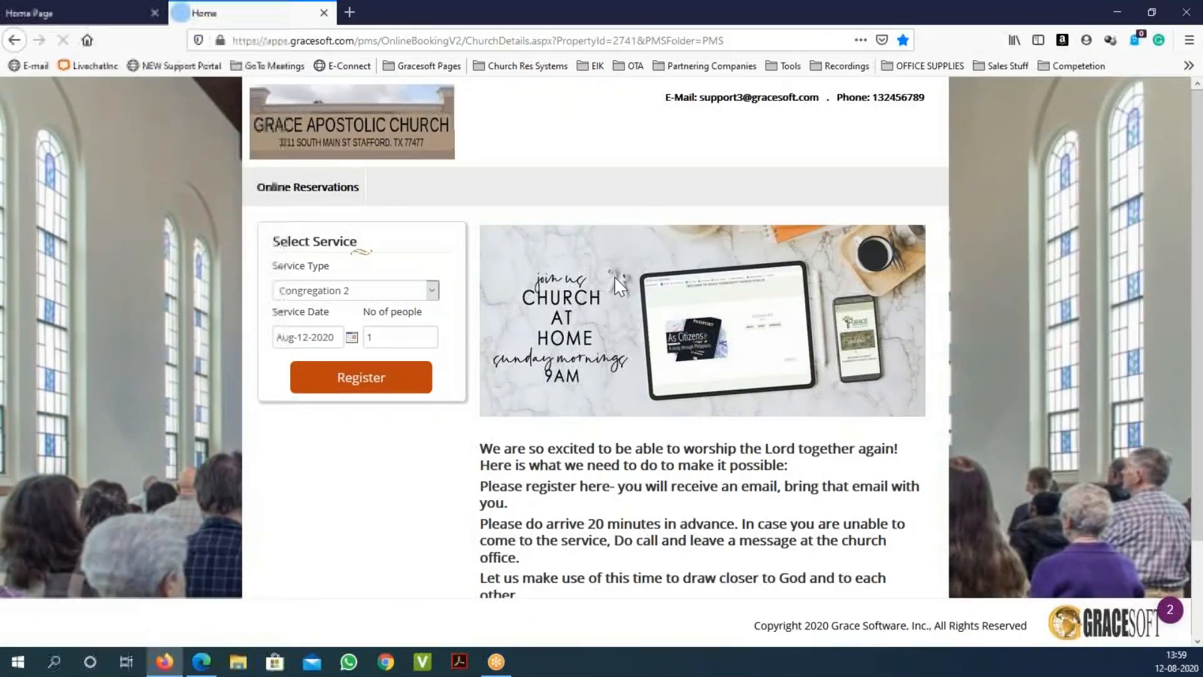
scroll(614, 276, down, 3)
drag(570, 376, 616, 487)
scroll(615, 487, up, 2)
Step: Check the Service Type list, leaving Congregation 2 selected, then return to the Quick Setup tab
click(431, 257)
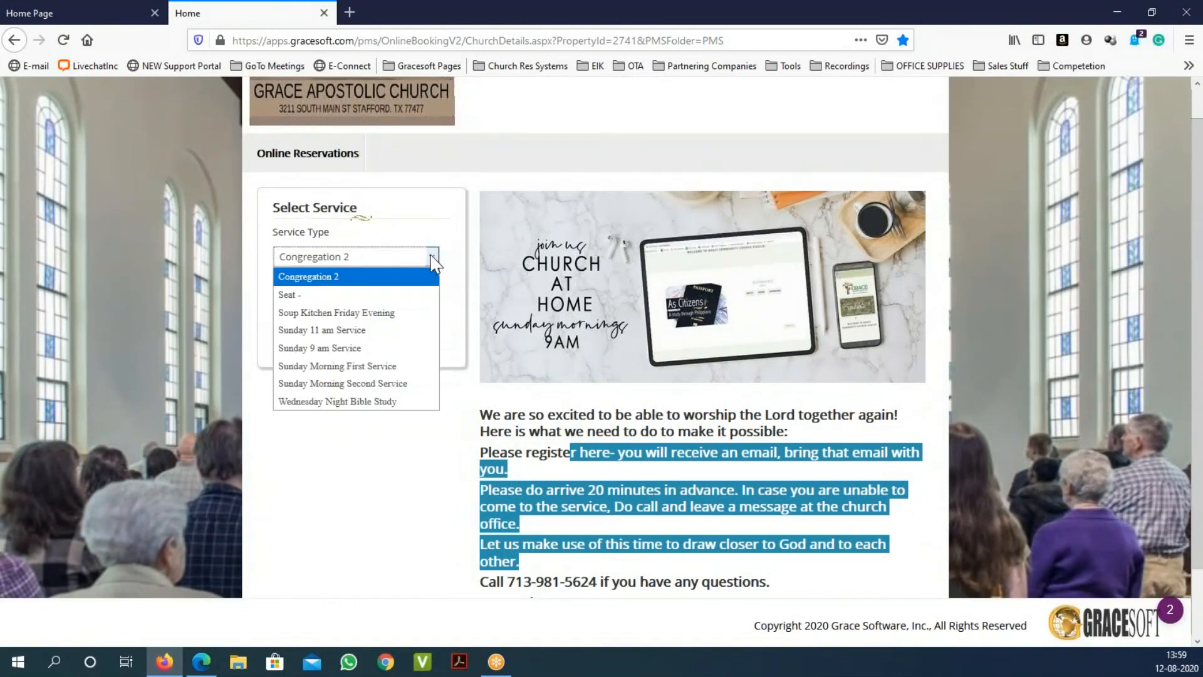
click(386, 461)
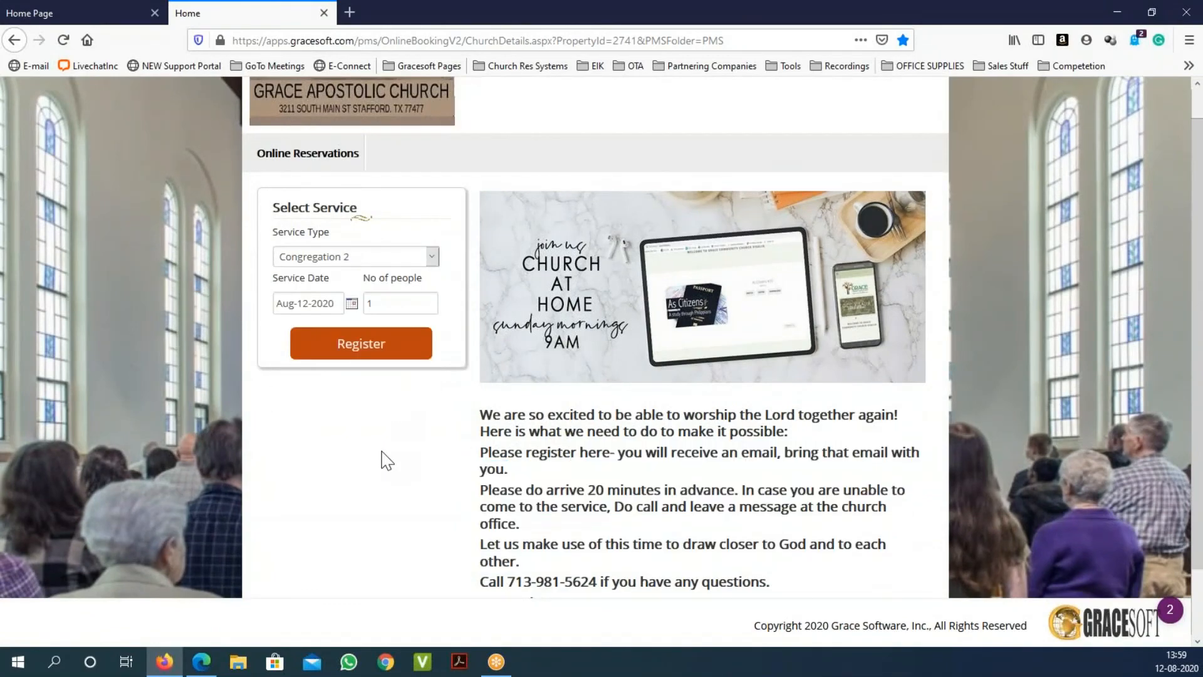
scroll(562, 298, up, 1)
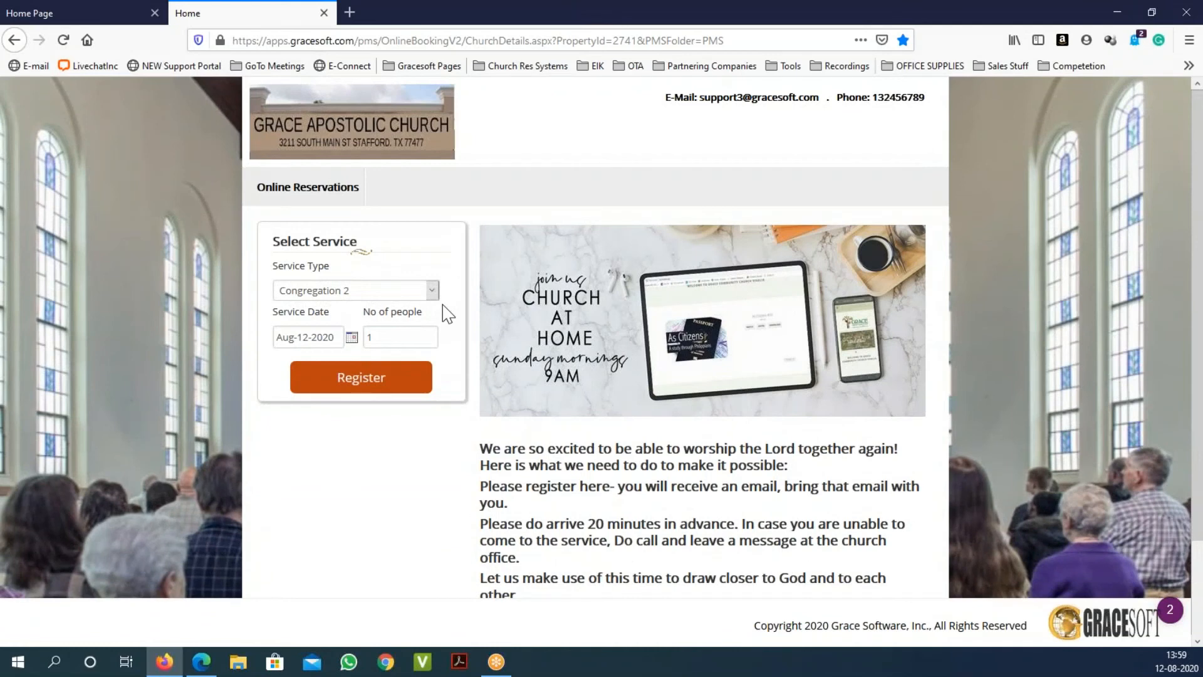
click(120, 15)
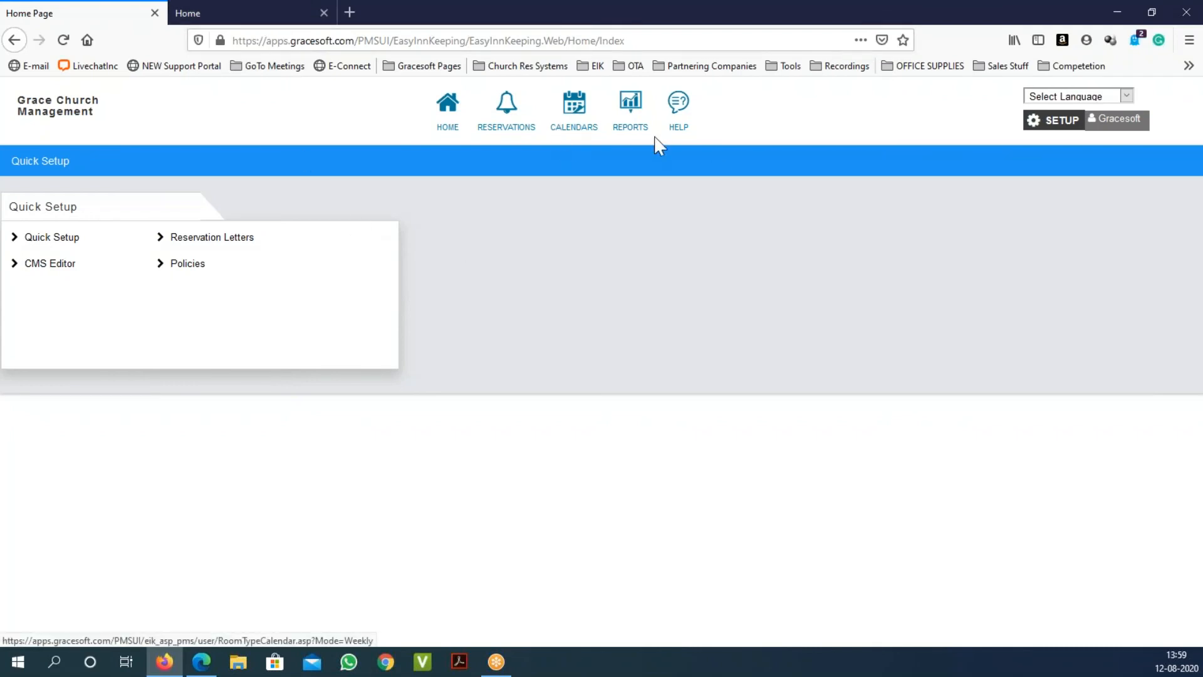
Step: Load the gracesoft.com Church Reservation System page in a new browser tab
click(350, 13)
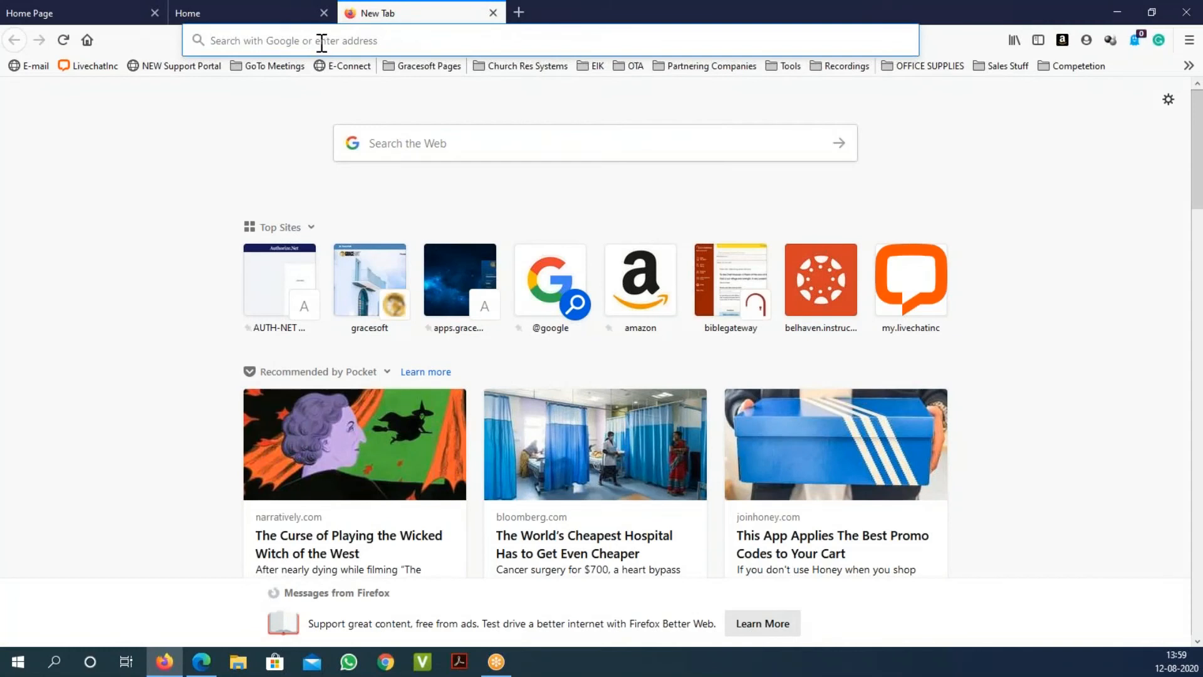
text(www.gracesoft.com/)
key(Return)
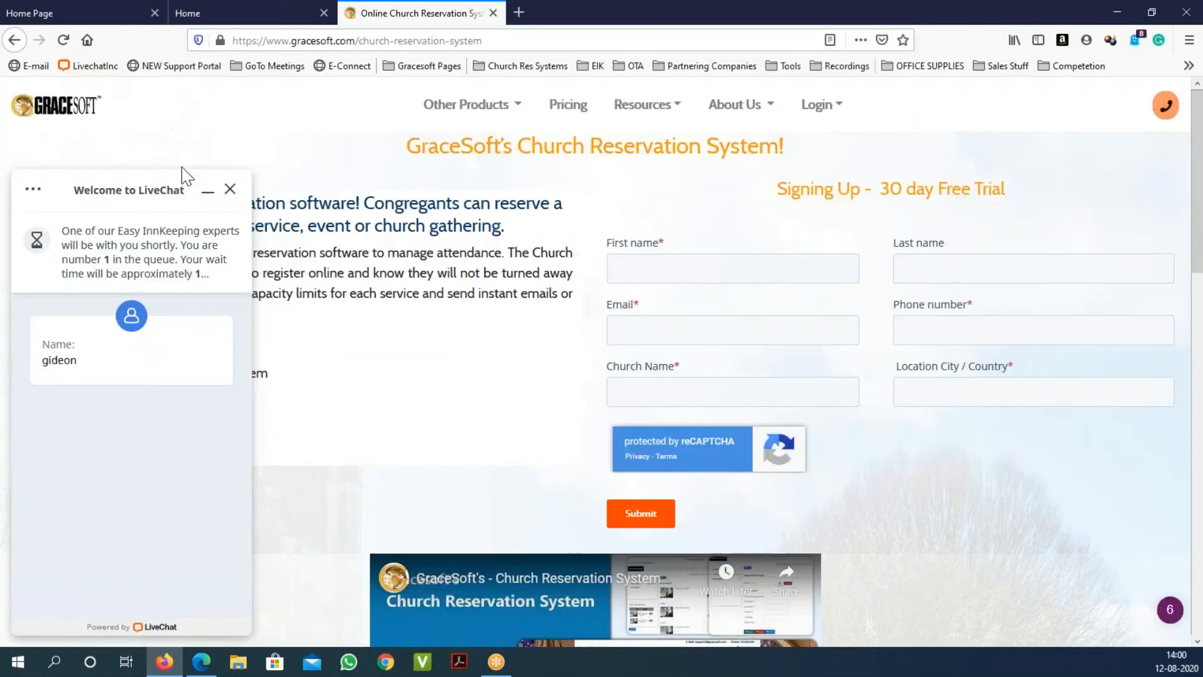
Step: Minimize the LiveChat widget to a small bar
click(230, 190)
click(224, 198)
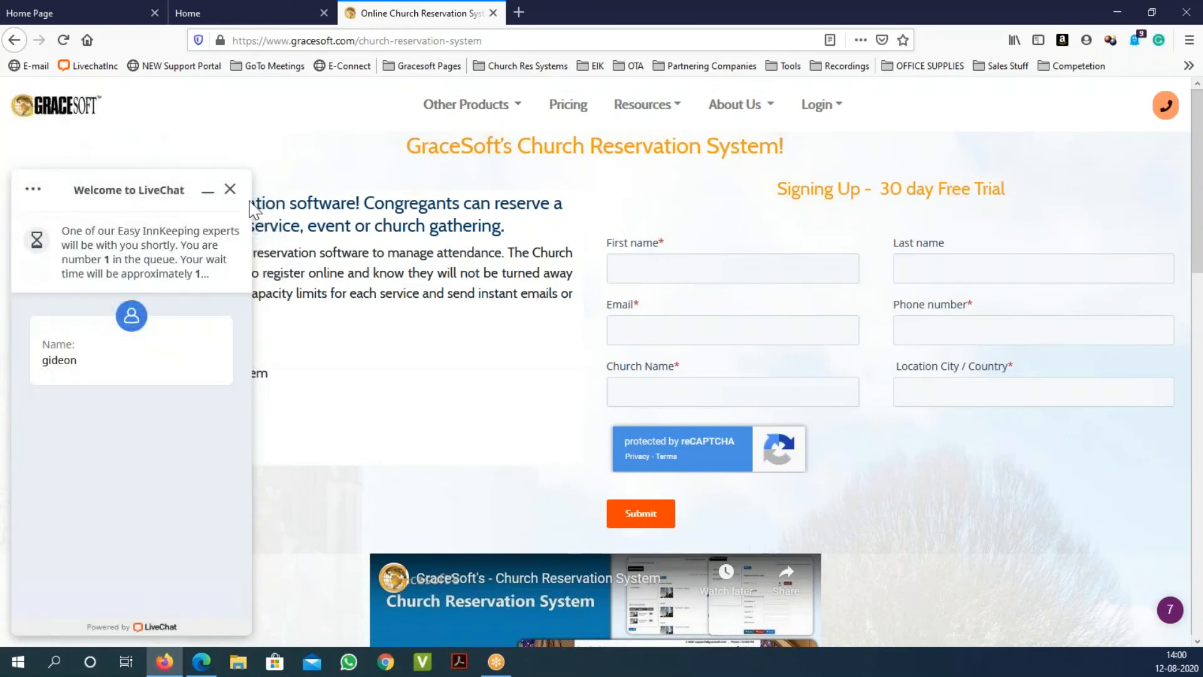
click(230, 190)
click(222, 198)
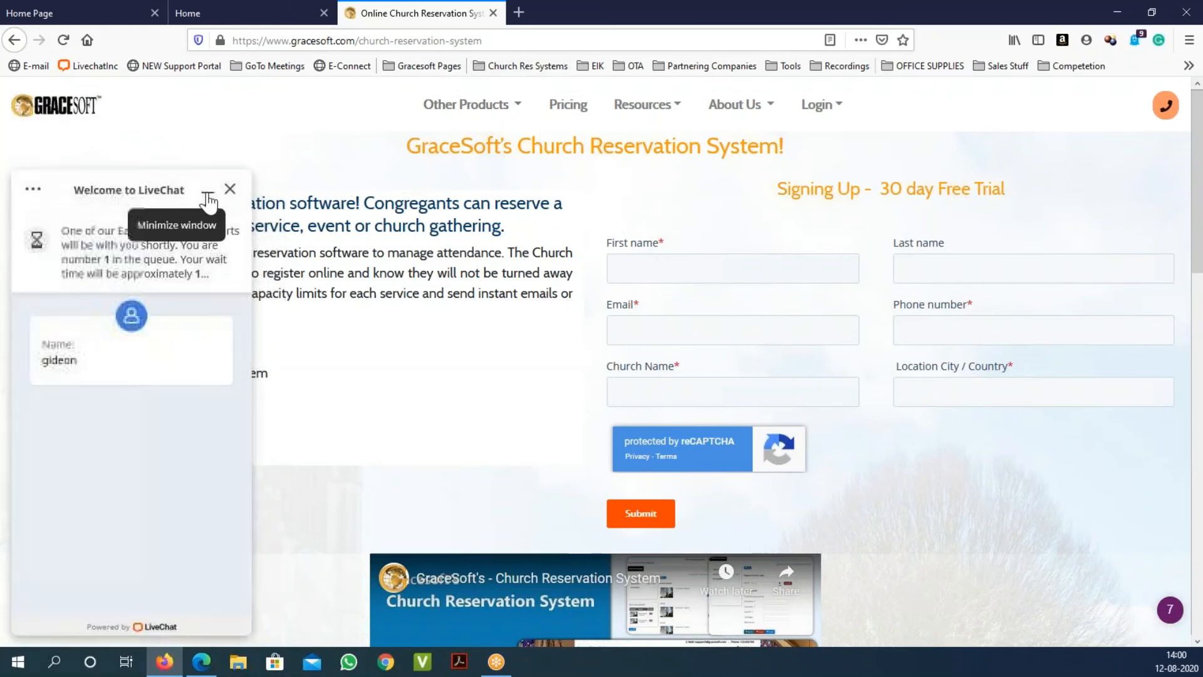
click(209, 192)
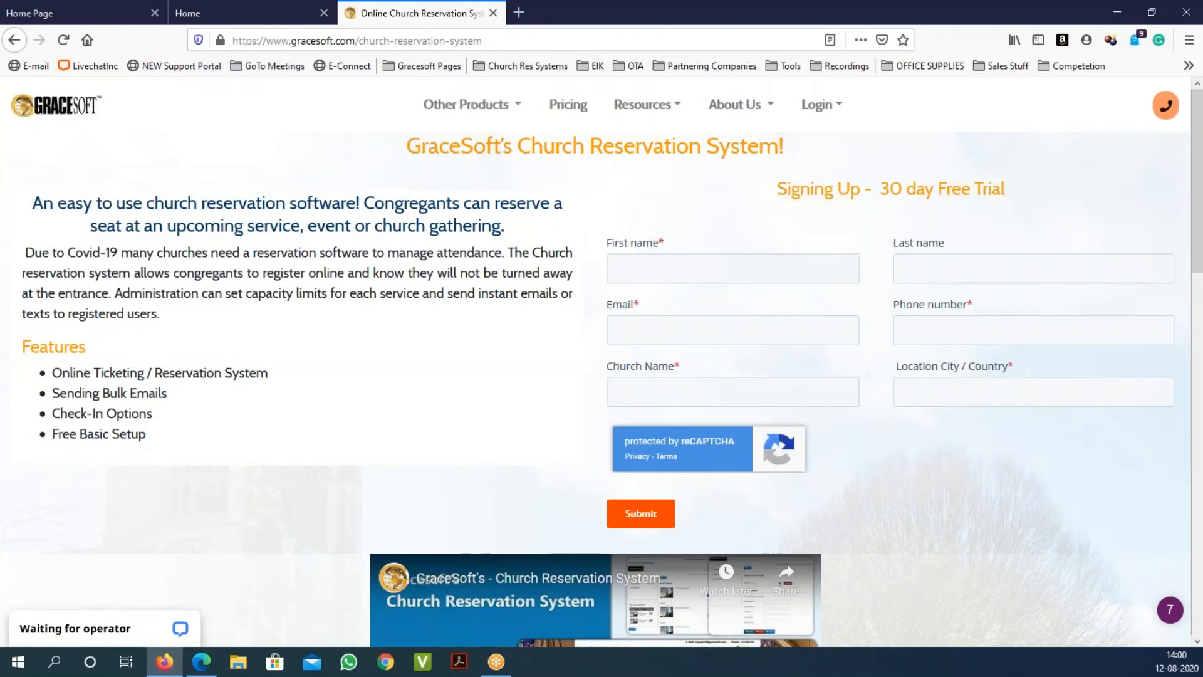
Step: Scroll through the Church Reservation System product page and its 30 day Free Trial form
scroll(724, 255, down, 10)
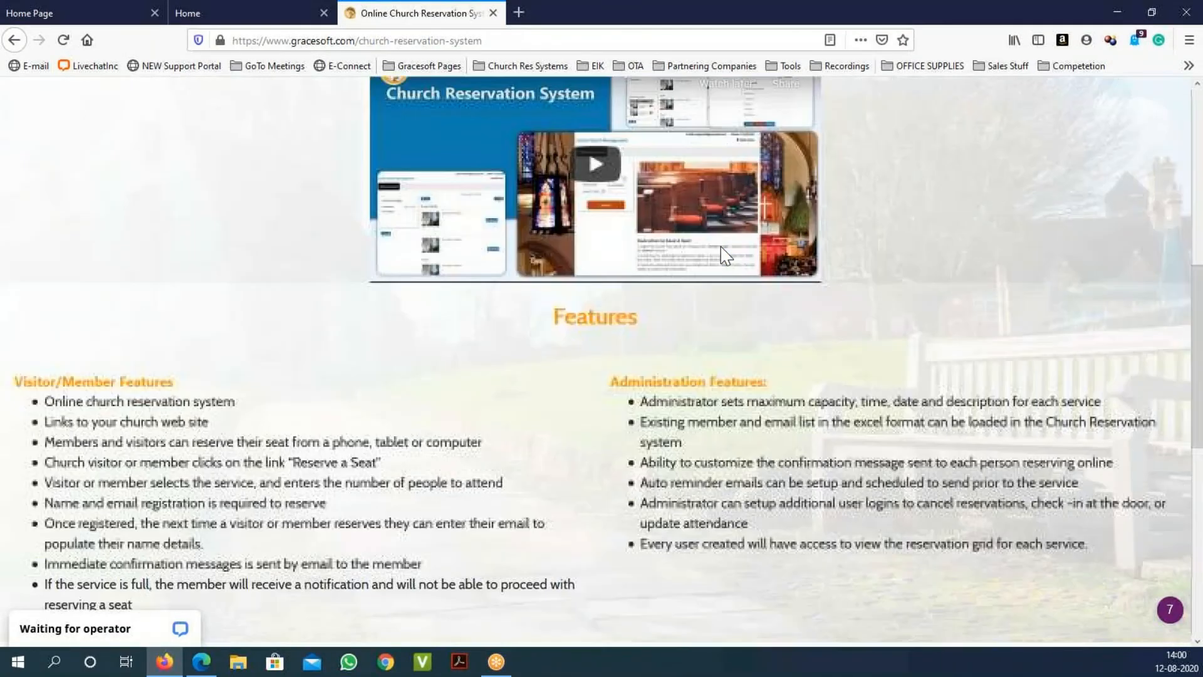
scroll(721, 254, up, 10)
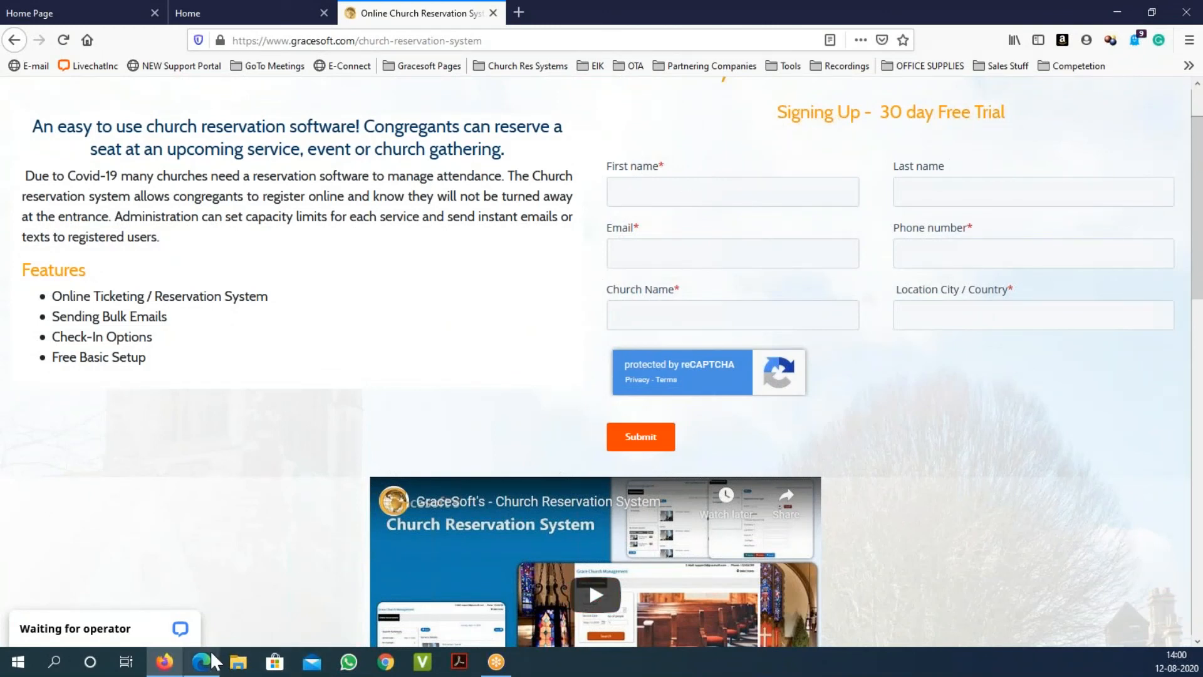
mouse_move(204, 671)
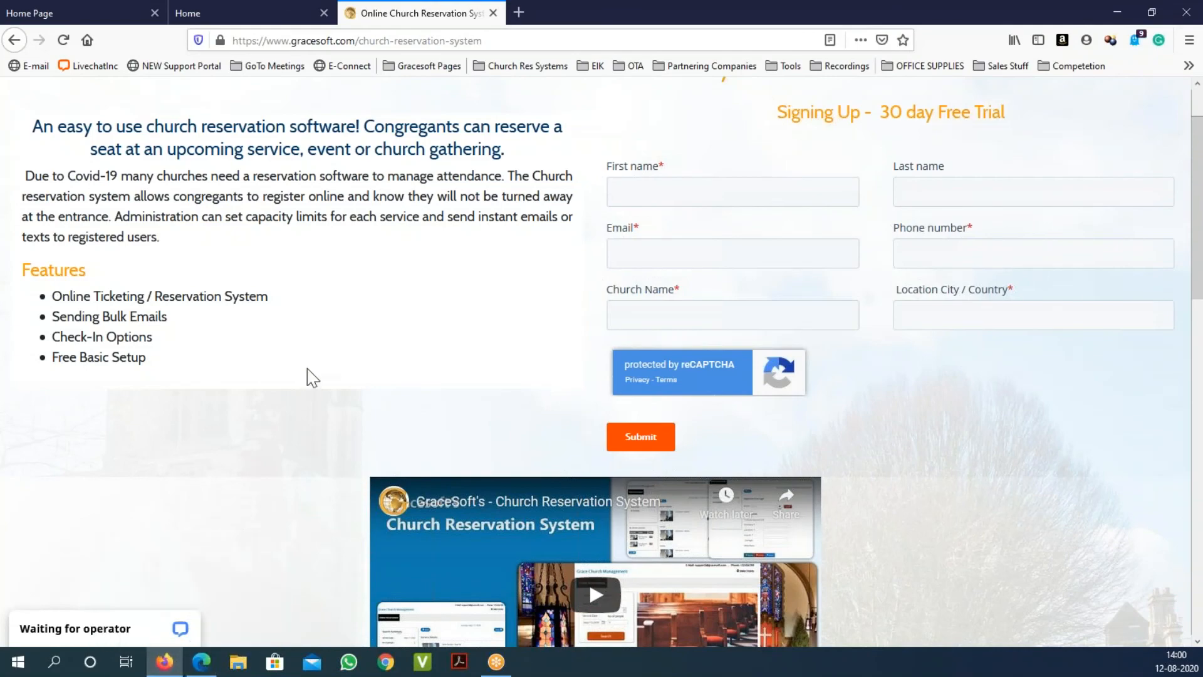
scroll(502, 277, down, 10)
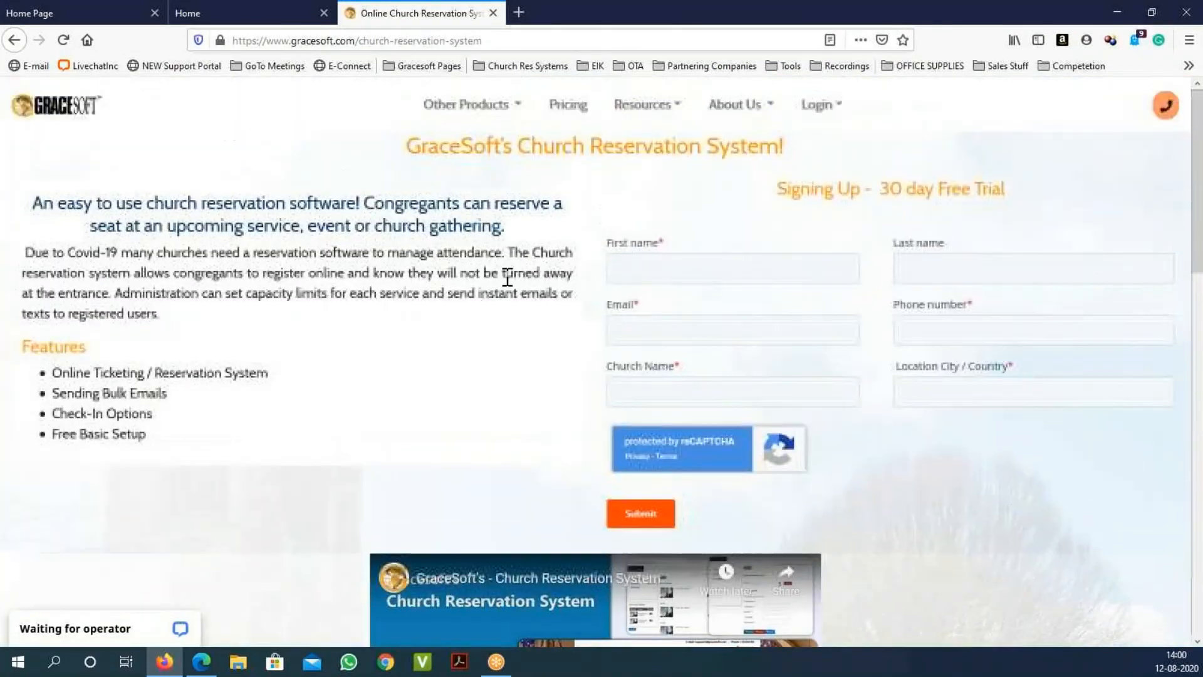
scroll(505, 281, down, 12)
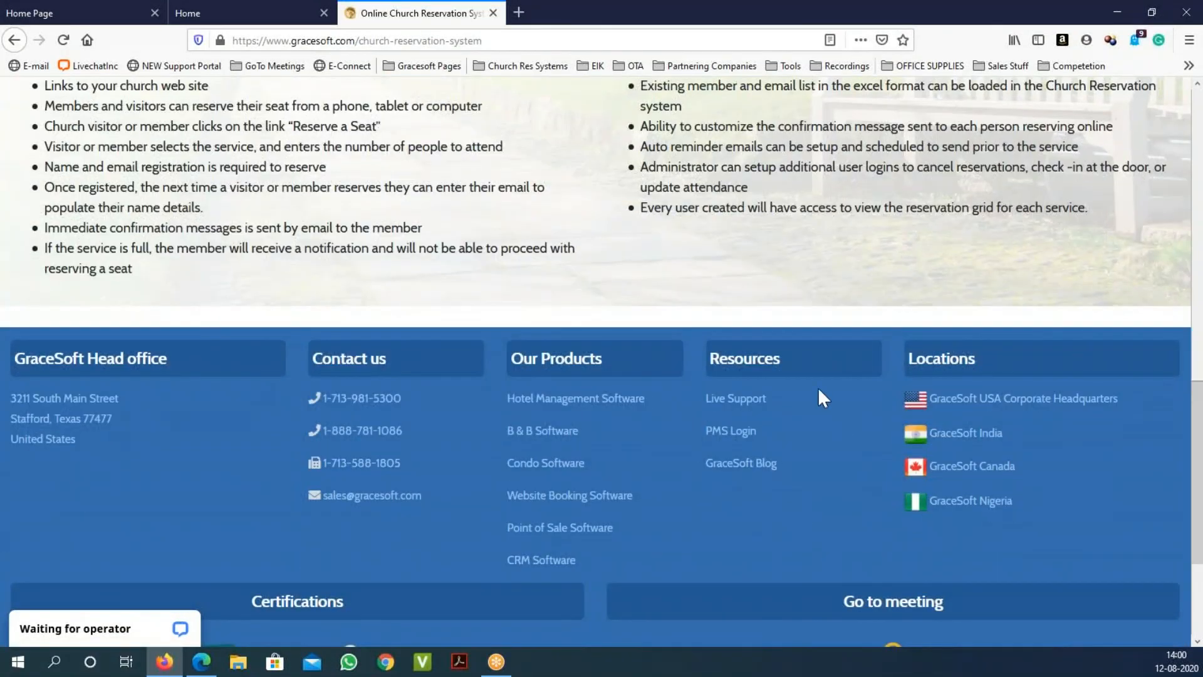
scroll(741, 221, up, 15)
Step: Try the GraceSoft homepage link, then select the page path in the web address
click(47, 112)
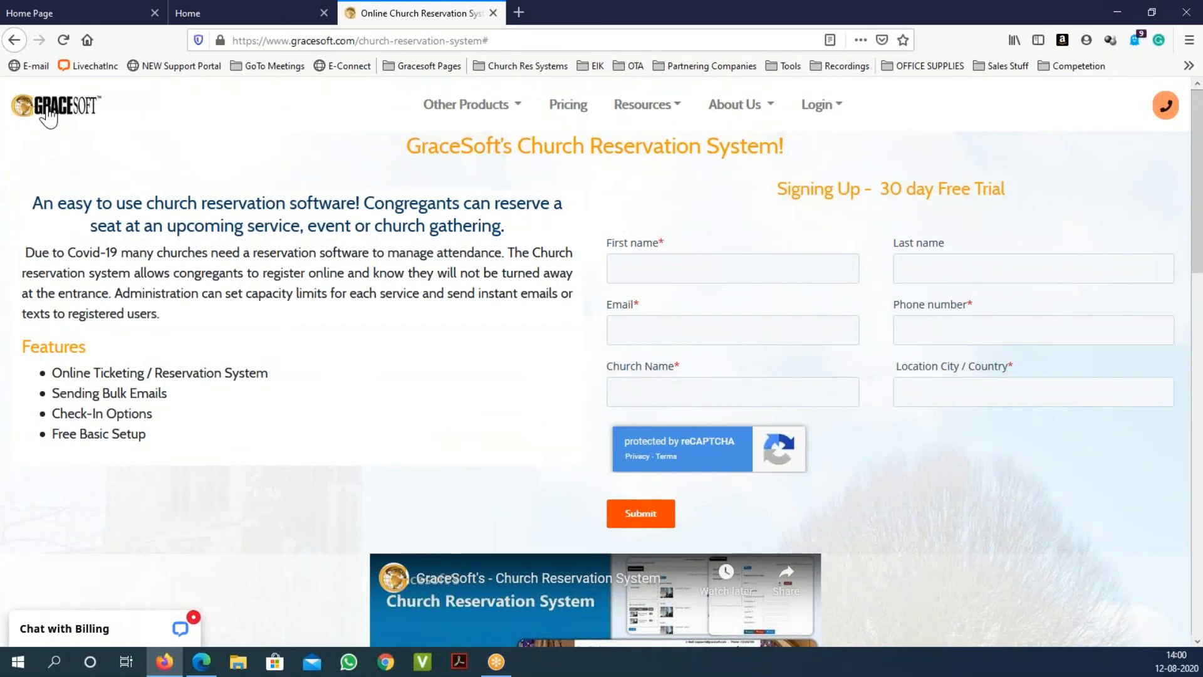
click(376, 41)
click(377, 41)
double_click(464, 41)
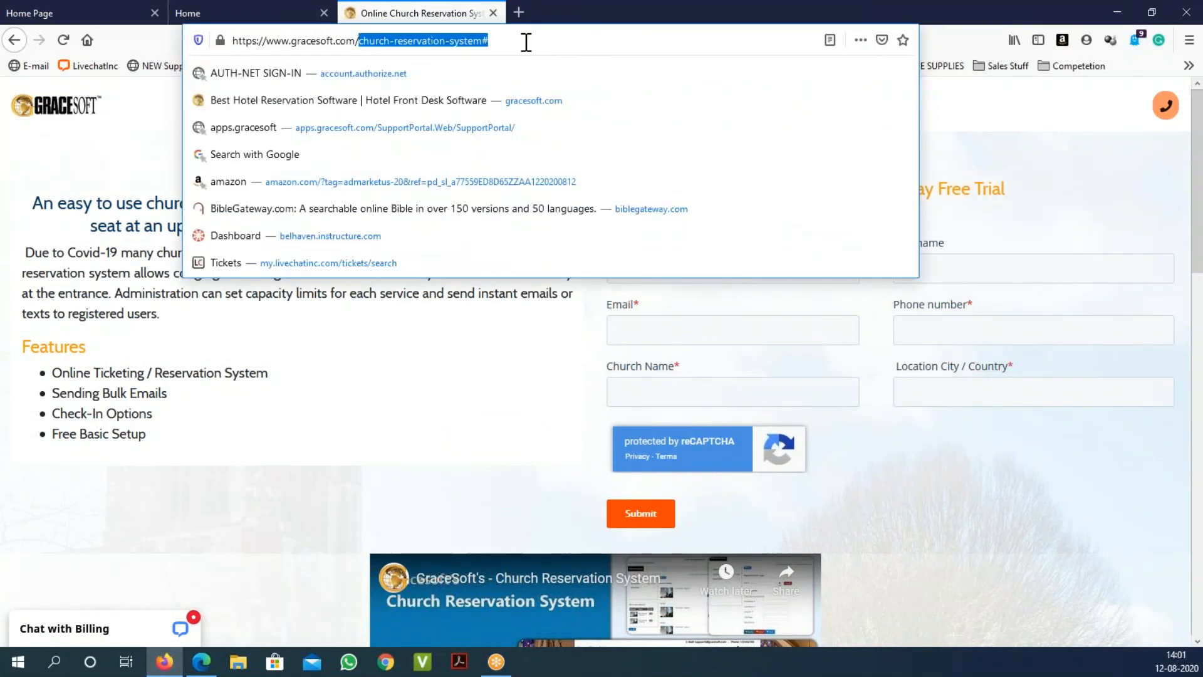
key(BackSpace)
key(Return)
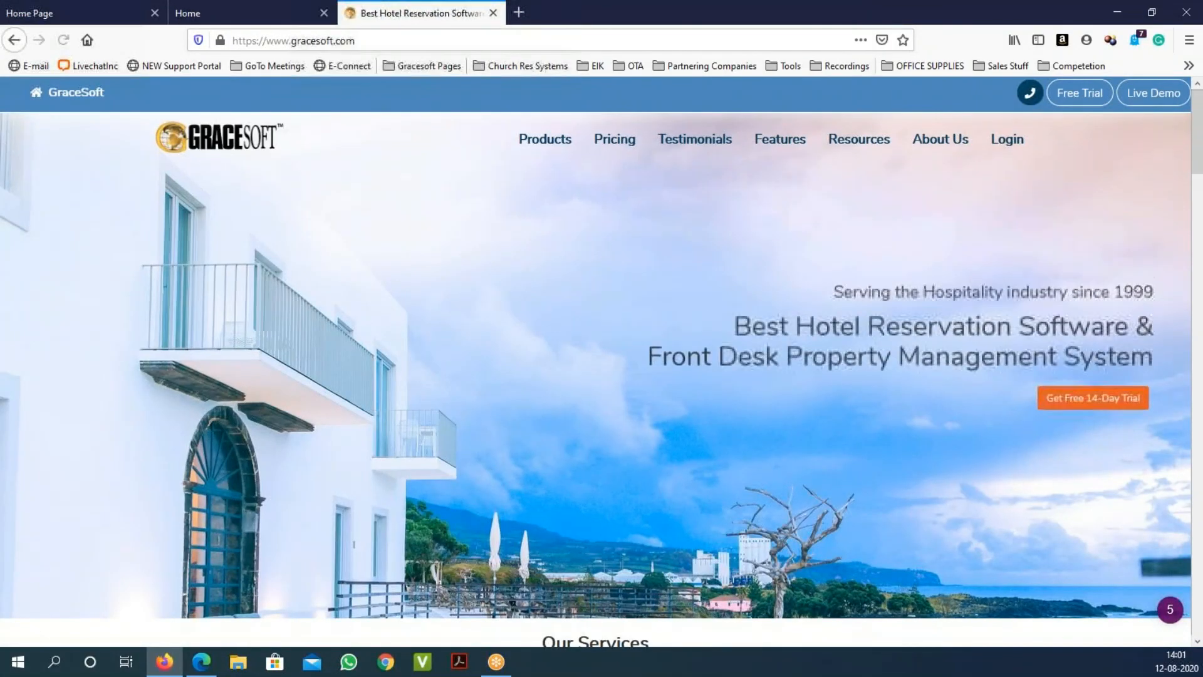
scroll(483, 279, down, 15)
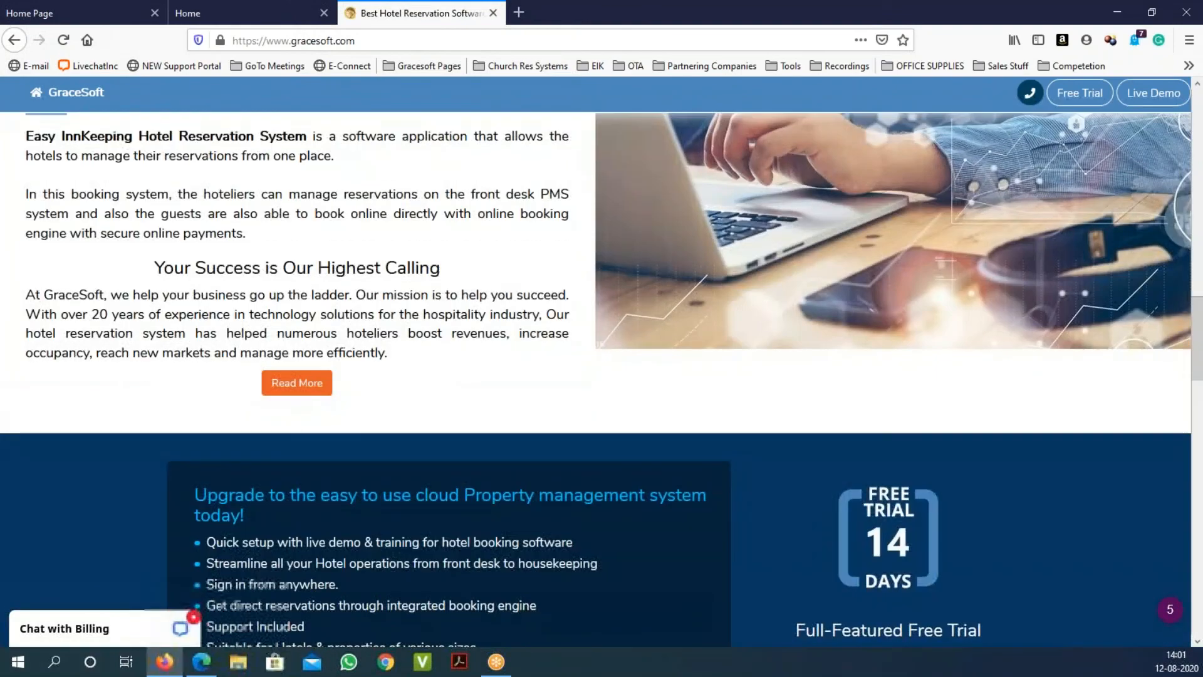
scroll(481, 292, down, 15)
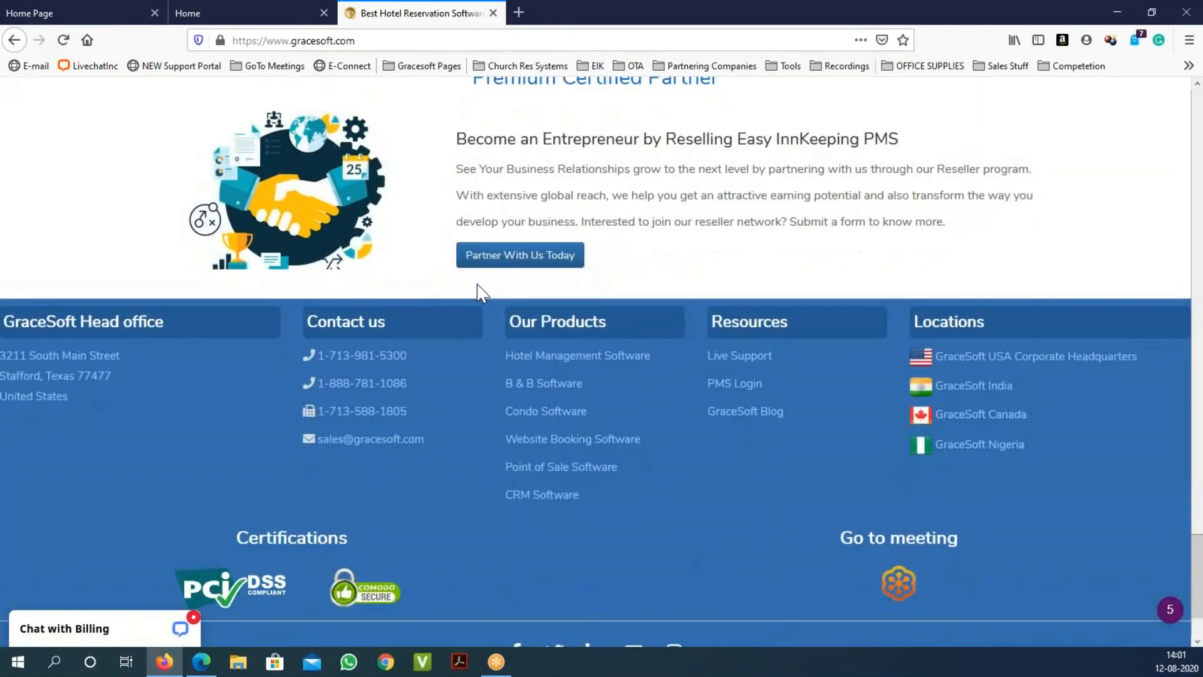
scroll(481, 292, down, 3)
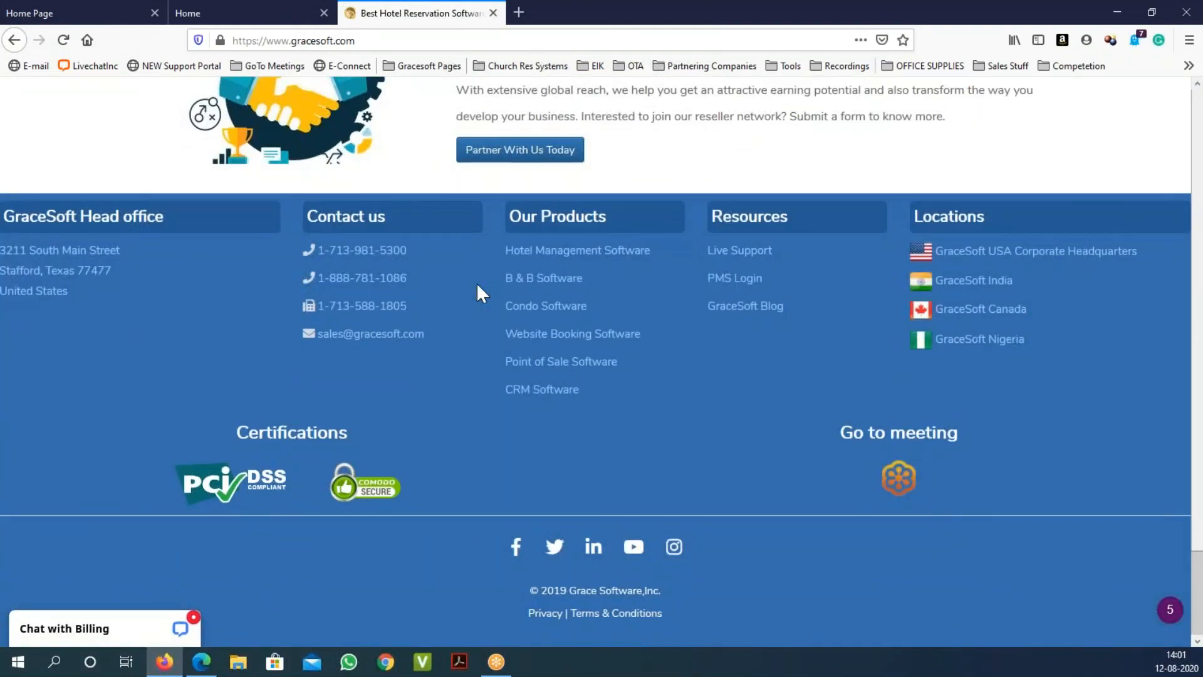
drag(411, 253, 303, 261)
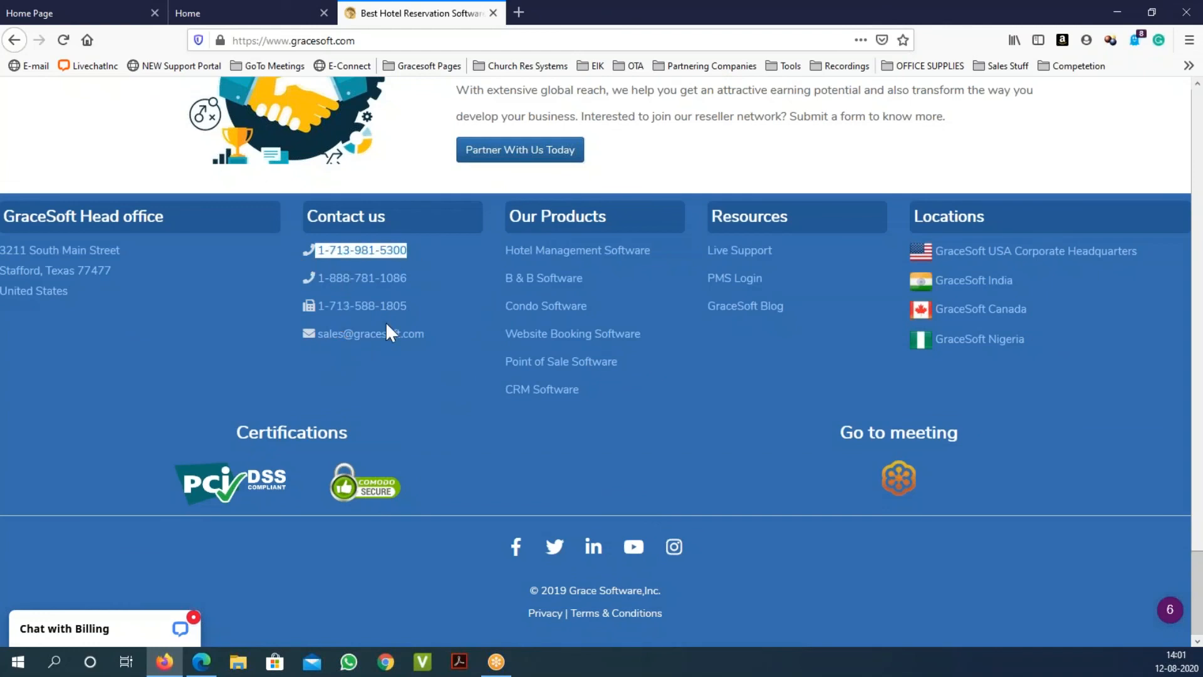
drag(434, 340, 314, 344)
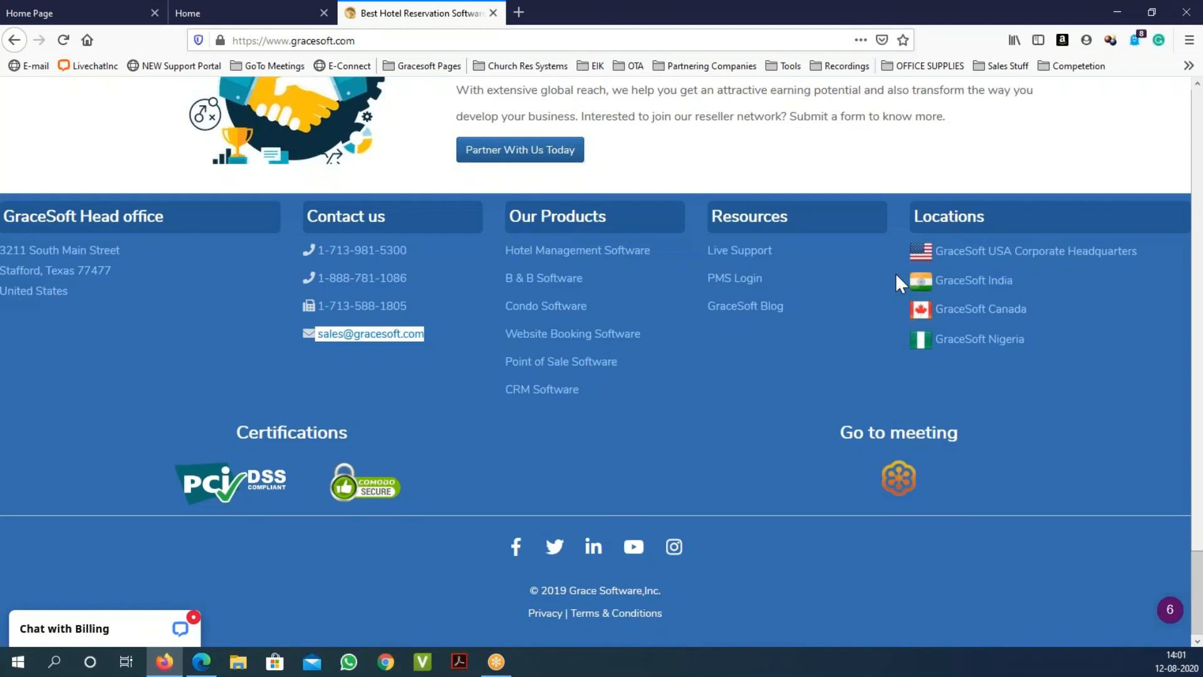
click(493, 40)
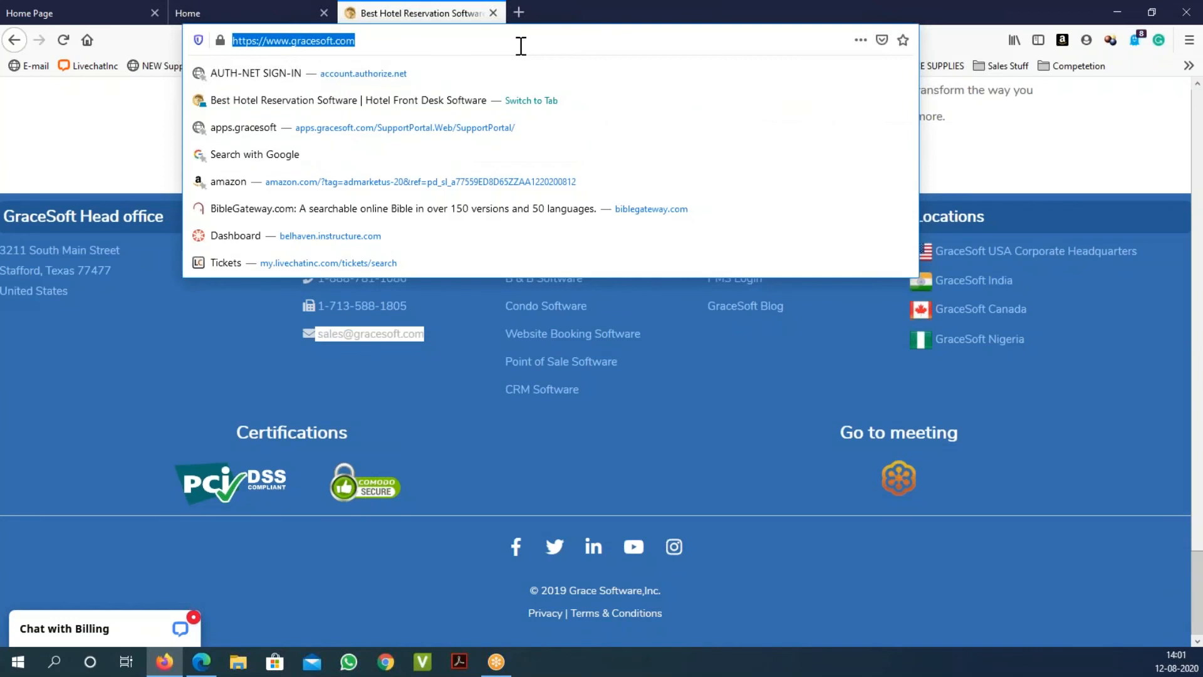
click(520, 46)
text(/)
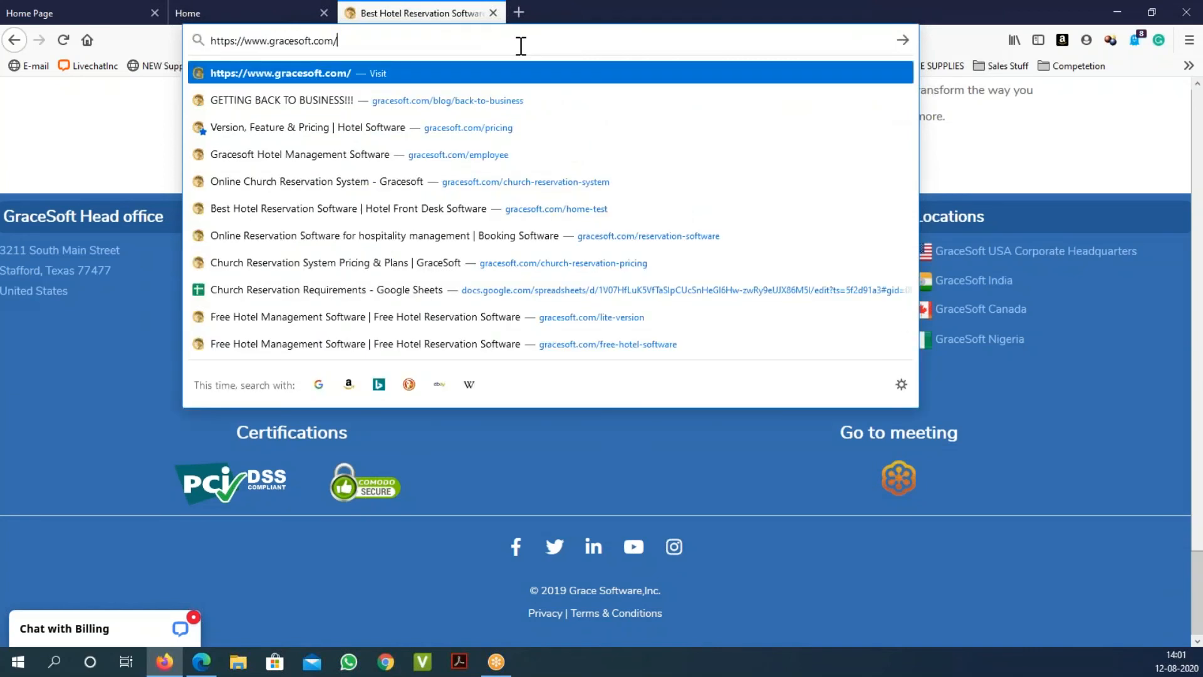
key(Down)
key(Down)
key(Down)
key(Down)
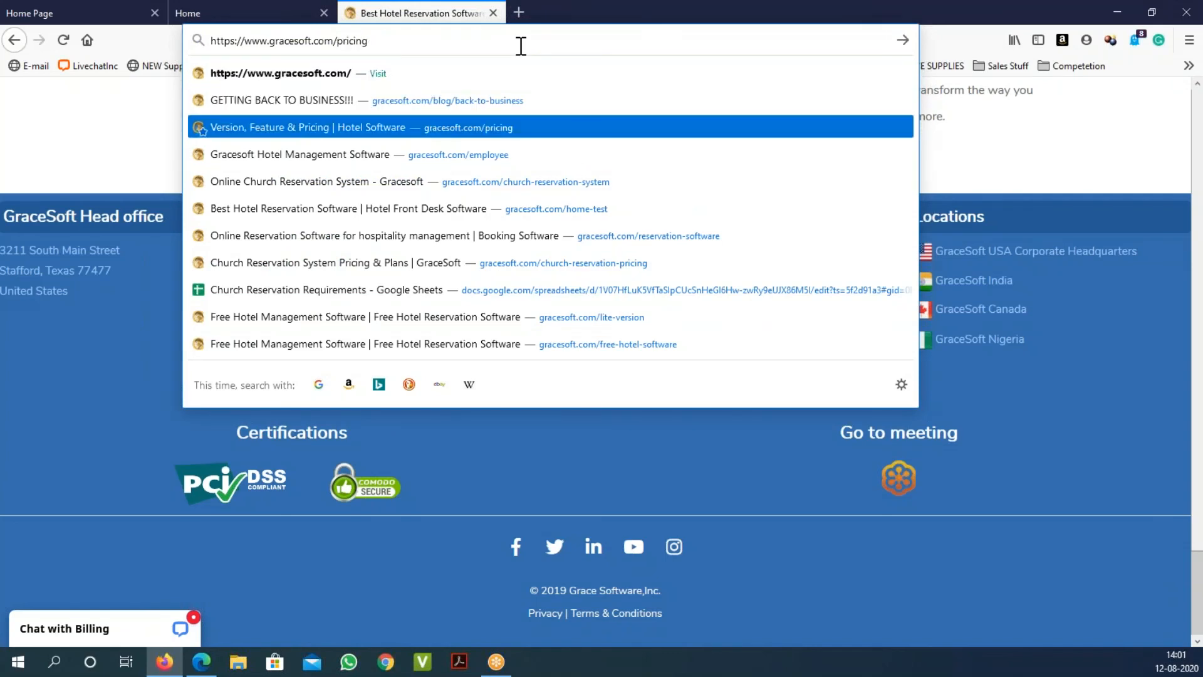
key(Return)
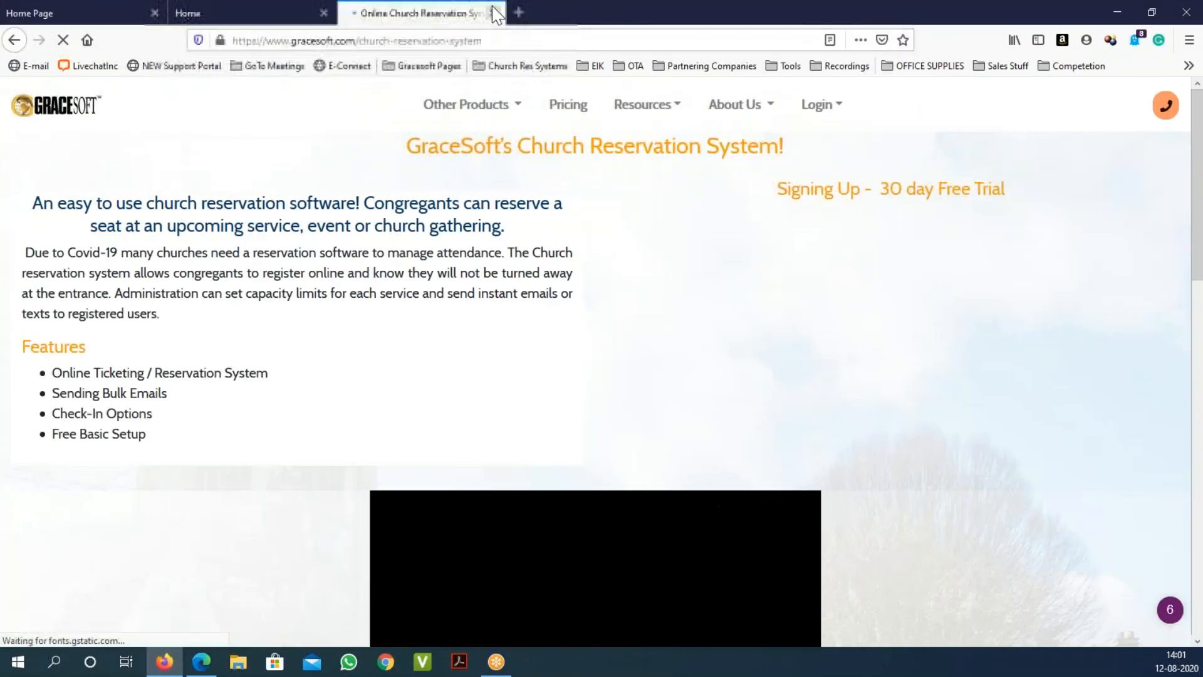